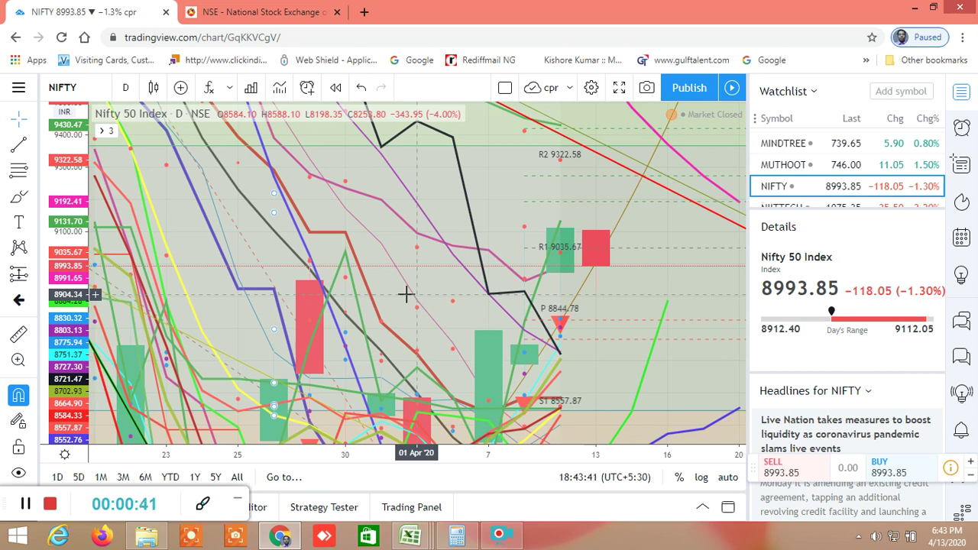
Switch to the BUY LEVEL AND SELL LEVEL CUM SCREENER workbook in Excel and select the CLOSE header beside BUY LEVEL AND SELL LEVELS 1
mouse_move(410, 535)
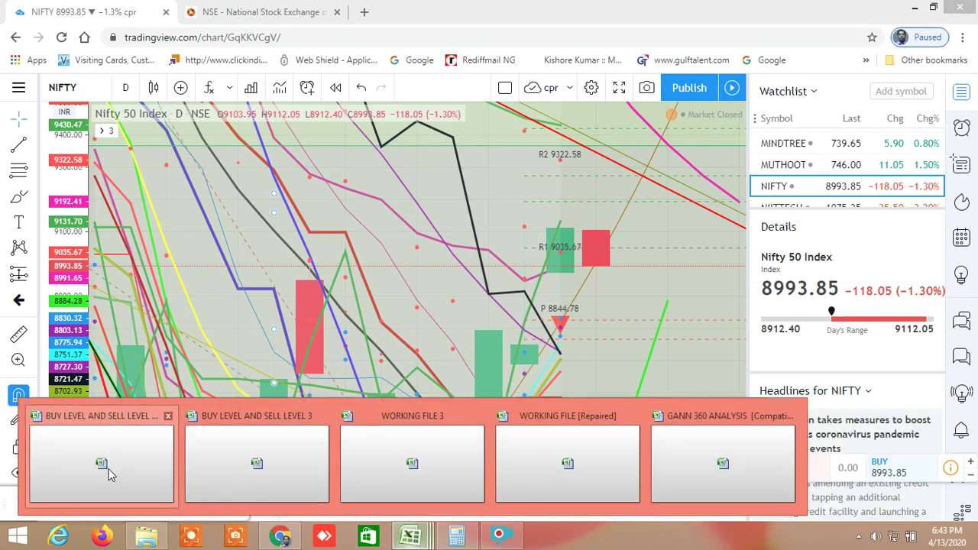
key("alt+Tab")
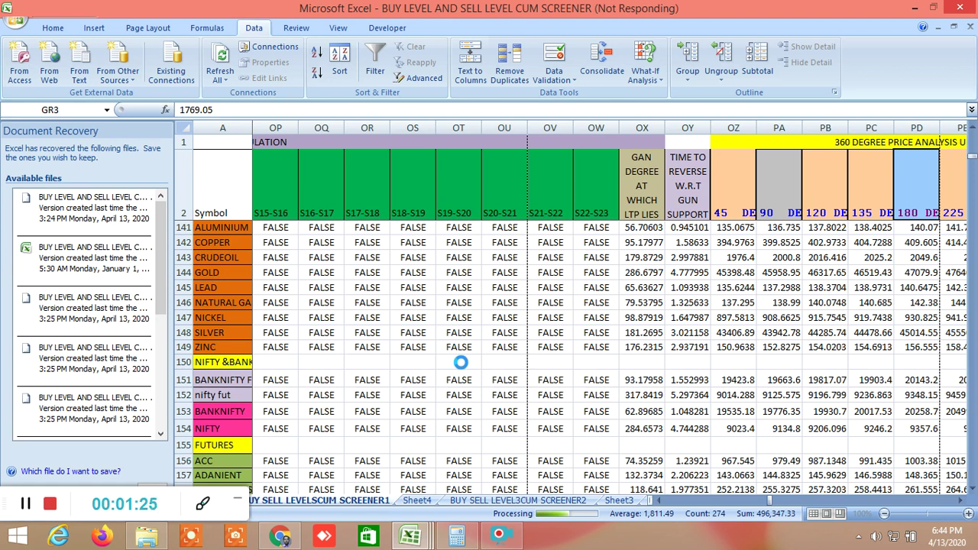
scroll(461, 362, "up", 5)
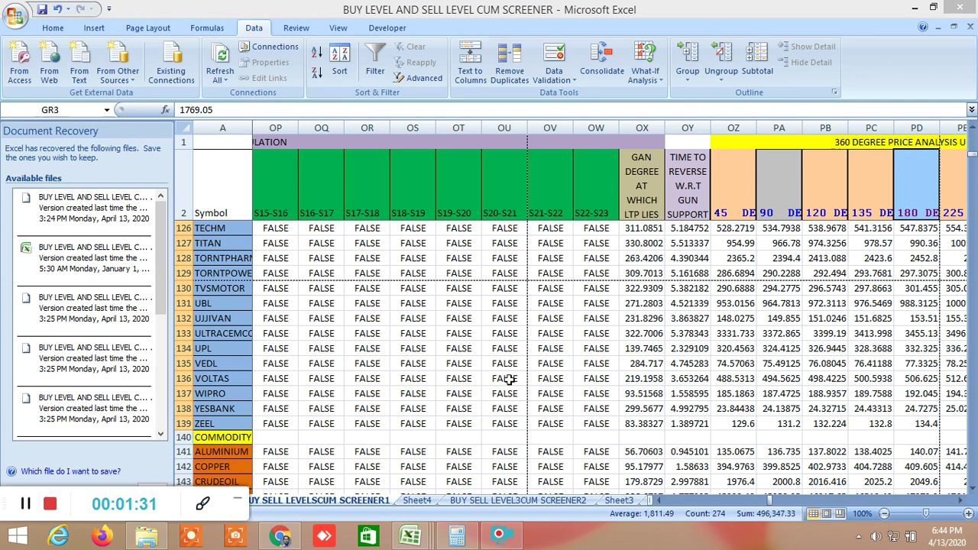
left_click_drag(770, 504, 413, 543)
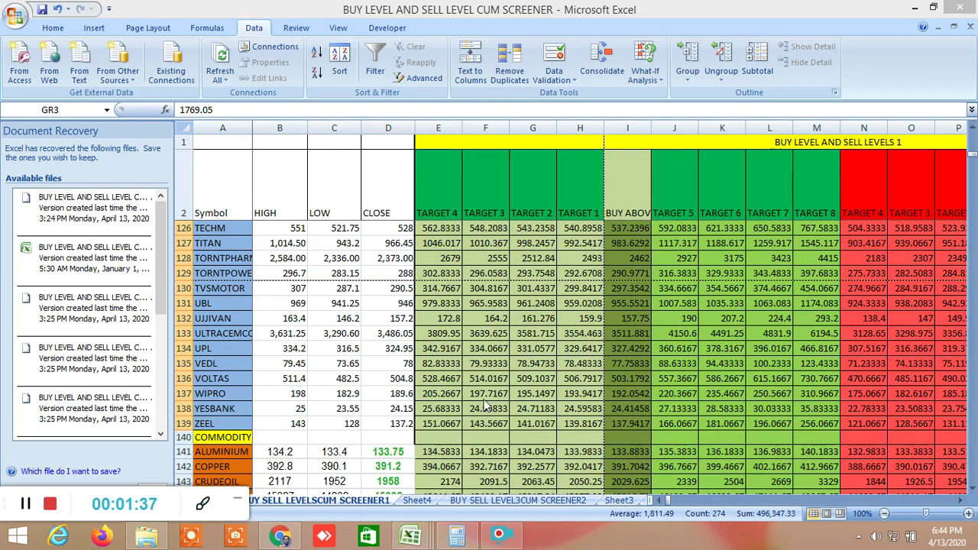
left_click(401, 190)
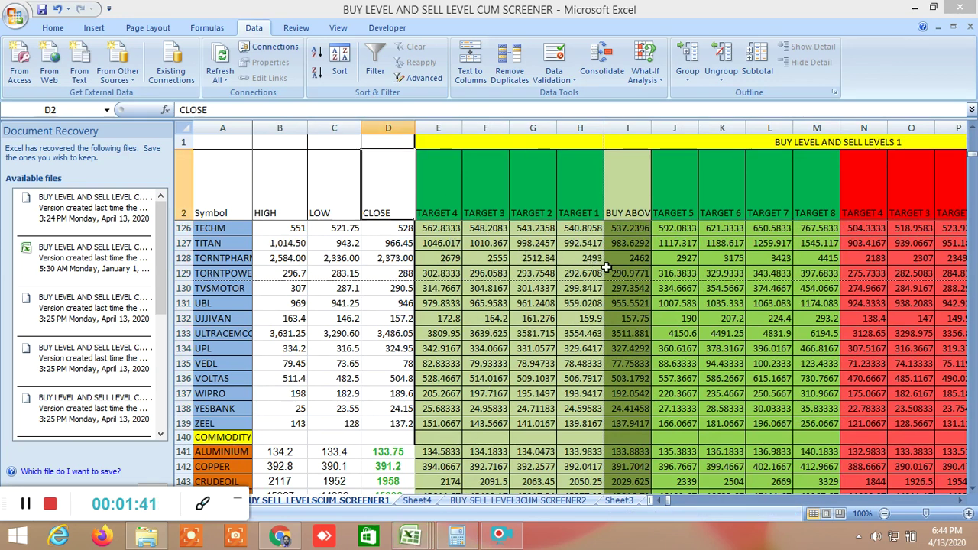
Examine the high, low, close and target values in the commodity, NIFTY and BANKNIFTY rows
scroll(603, 276, "down", 4)
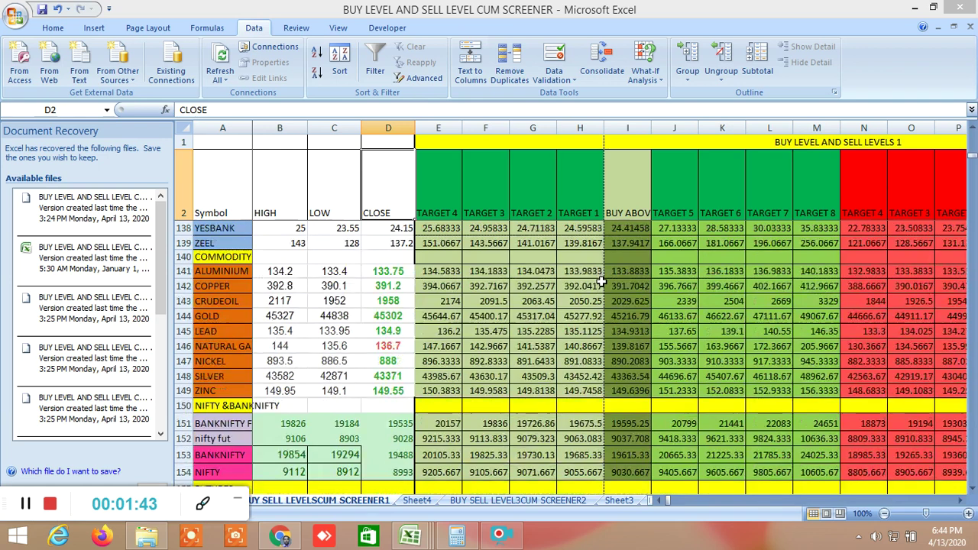
scroll(600, 286, "up", 3)
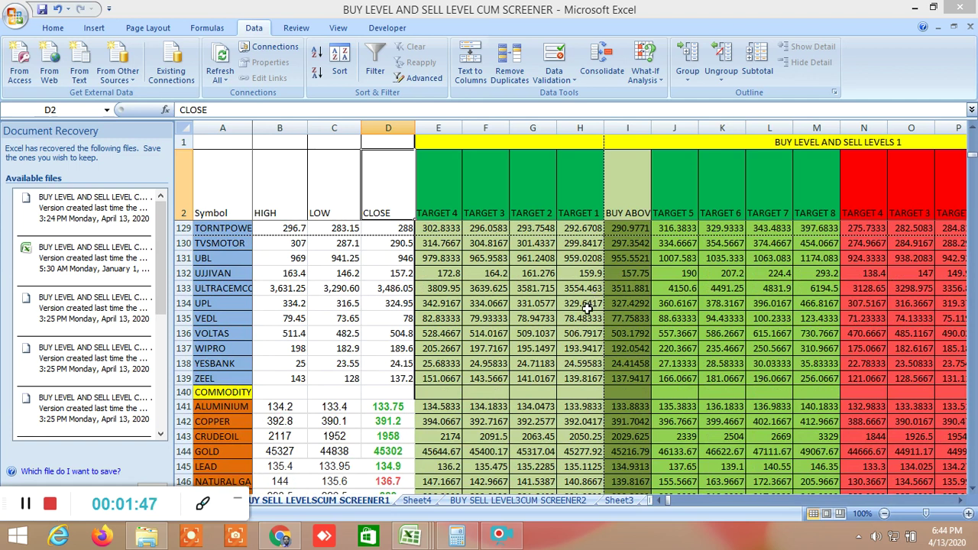
scroll(582, 319, "down", 2)
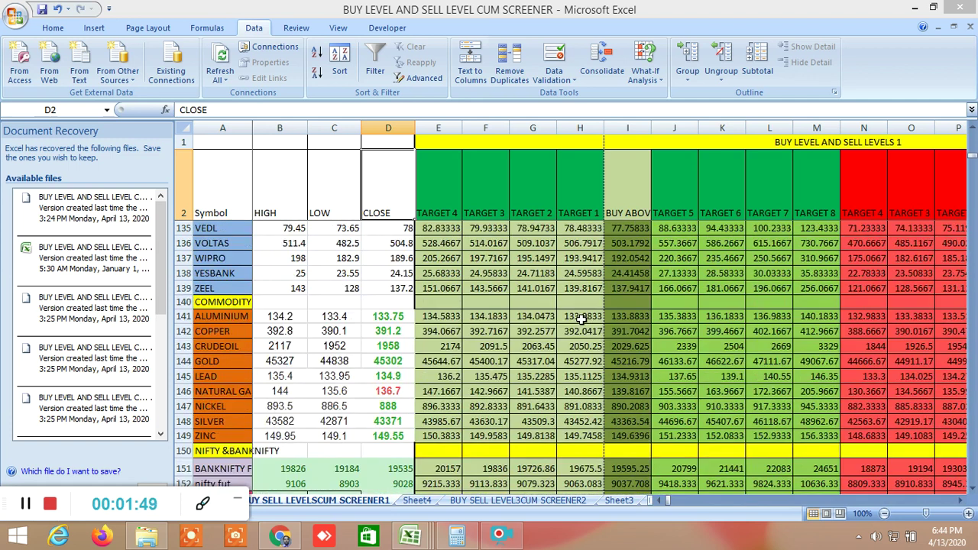
scroll(582, 320, "down", 2)
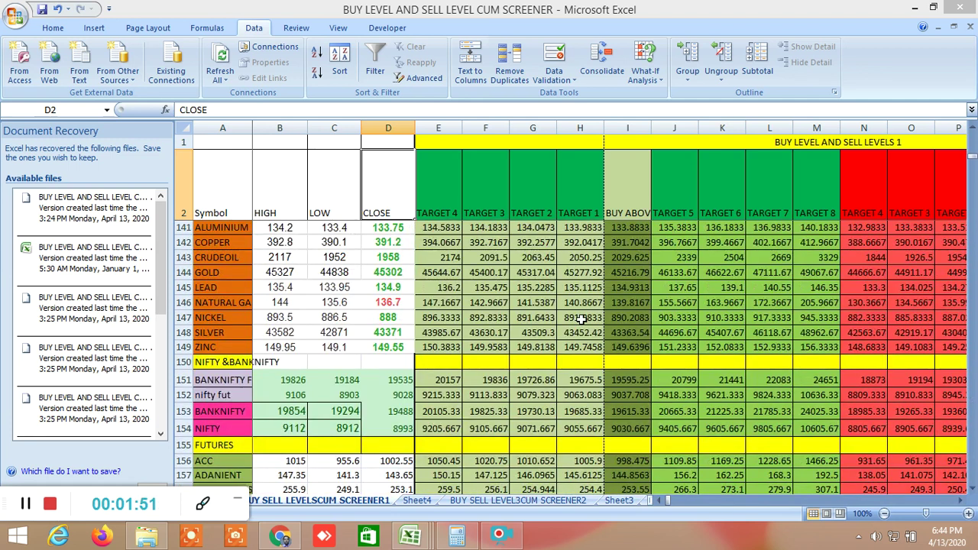
scroll(582, 320, "up", 1)
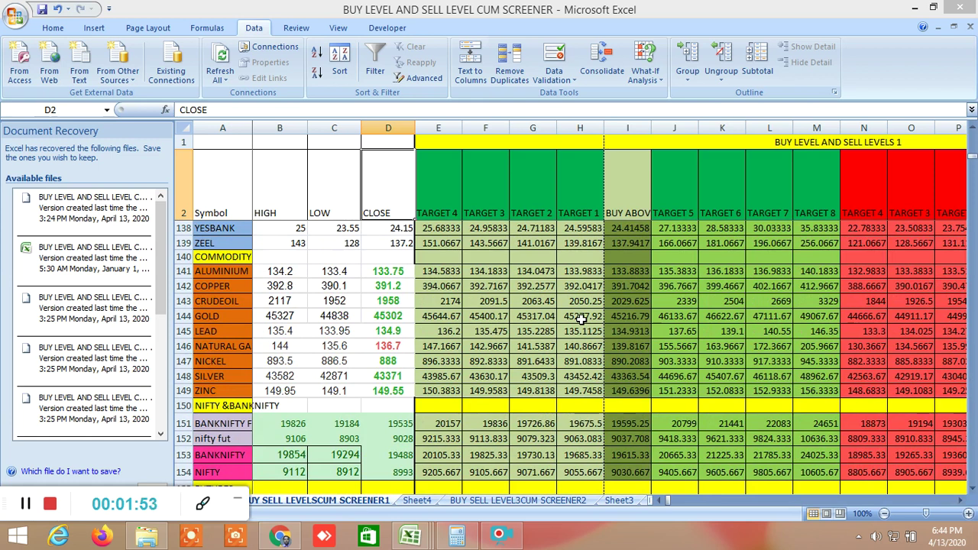
scroll(582, 320, "up", 1)
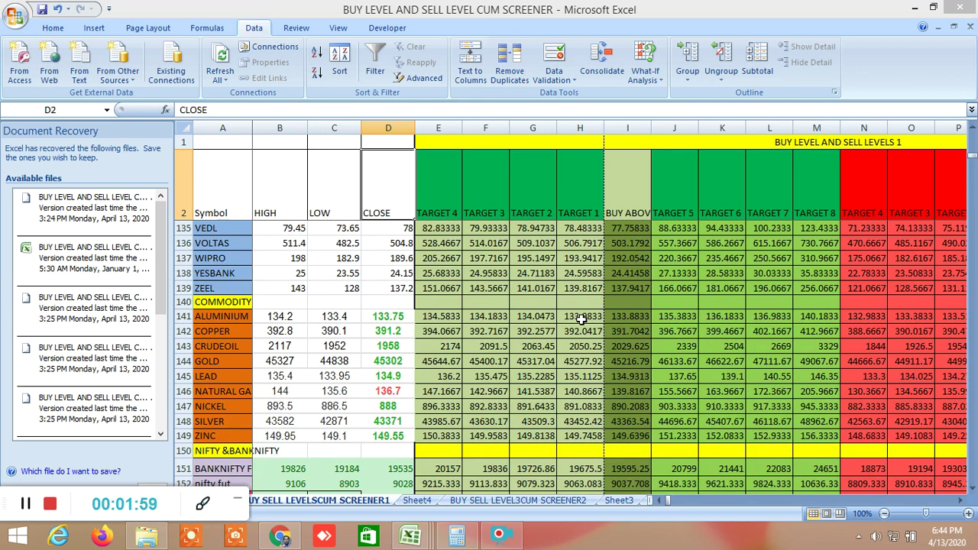
scroll(582, 320, "down", 2)
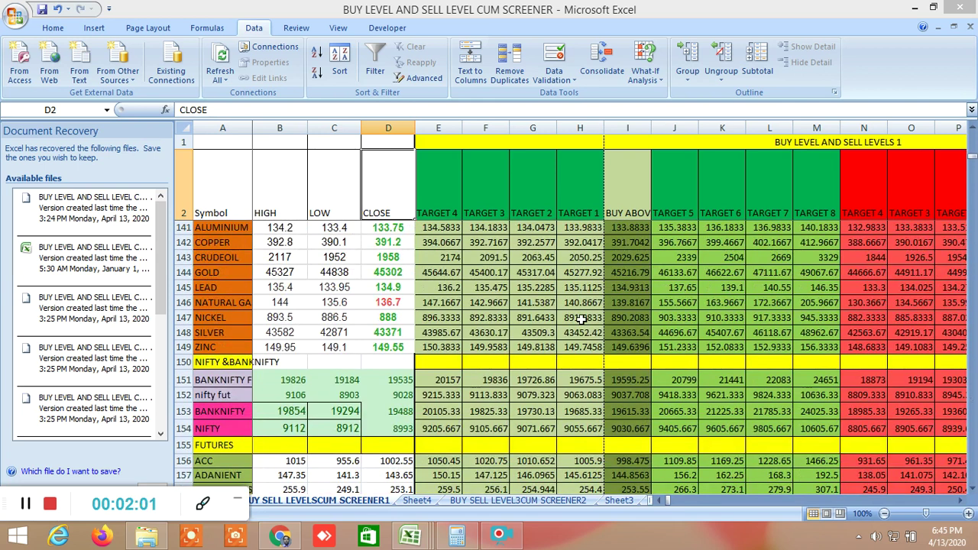
scroll(582, 319, "up", 1)
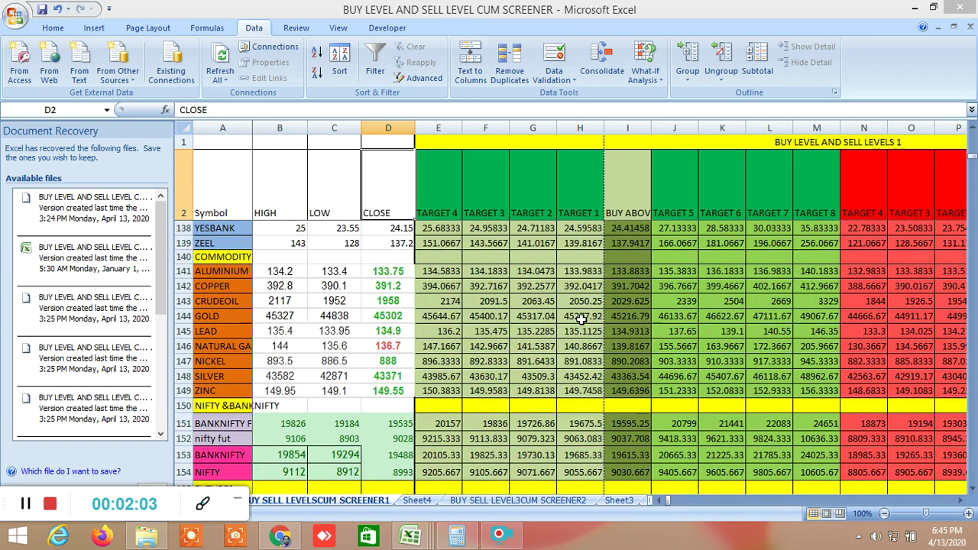
scroll(582, 319, "up", 2)
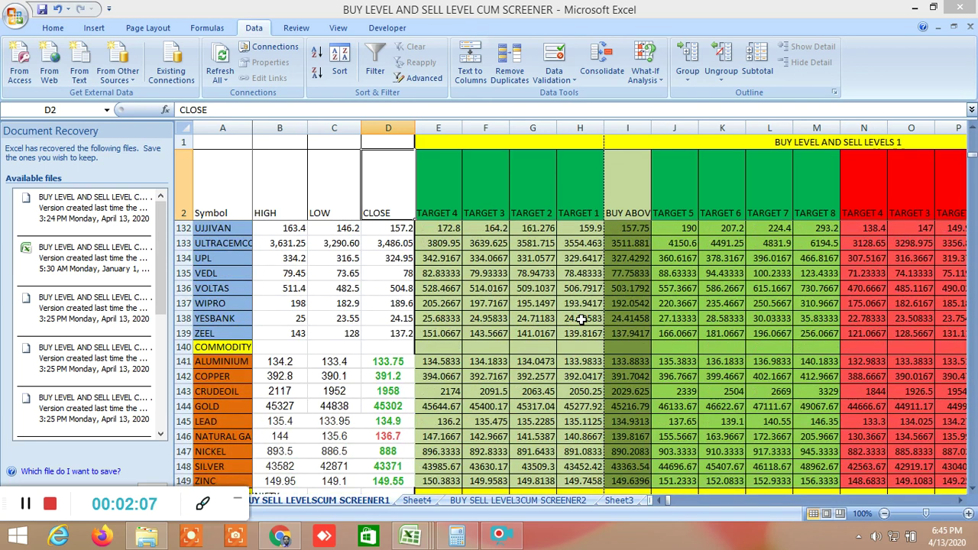
Review the stock rows above the commodity section, back to the symbols near the start of the list
scroll(583, 319, "up", 7)
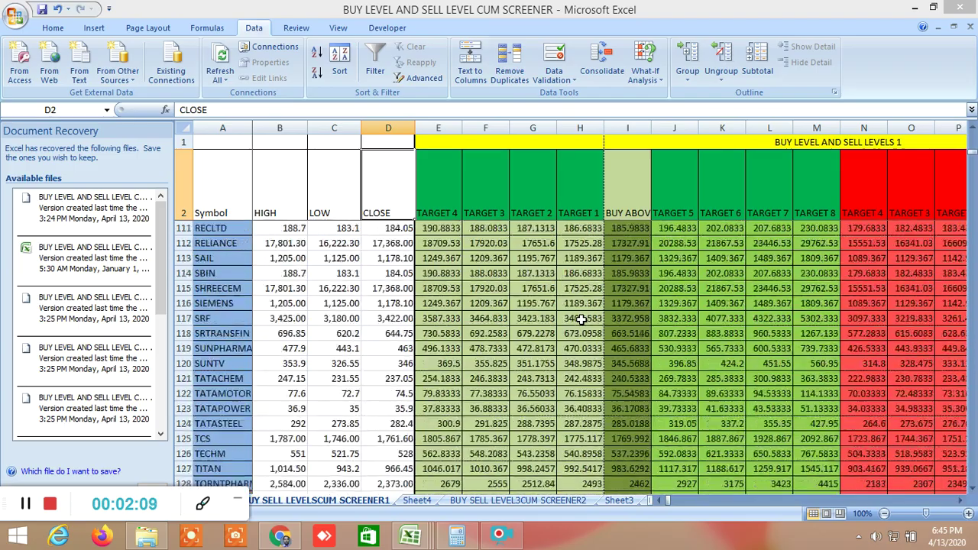
scroll(582, 320, "up", 10)
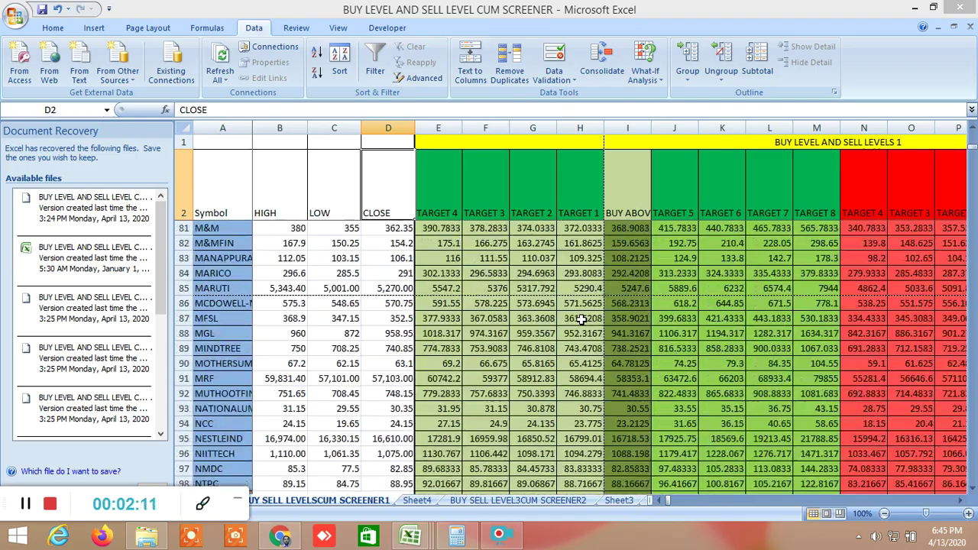
scroll(582, 319, "up", 10)
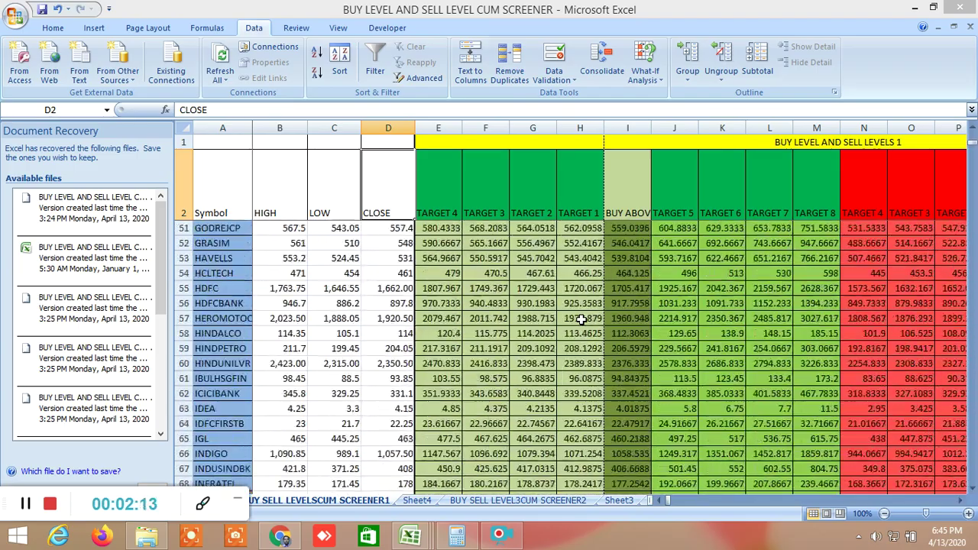
scroll(582, 319, "up", 12)
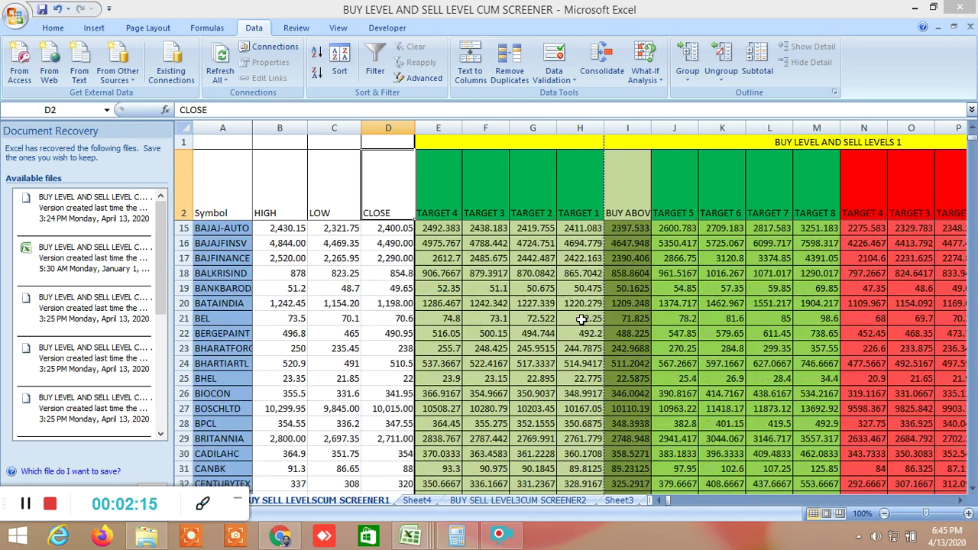
scroll(583, 319, "up", 4)
scroll(582, 320, "down", 4)
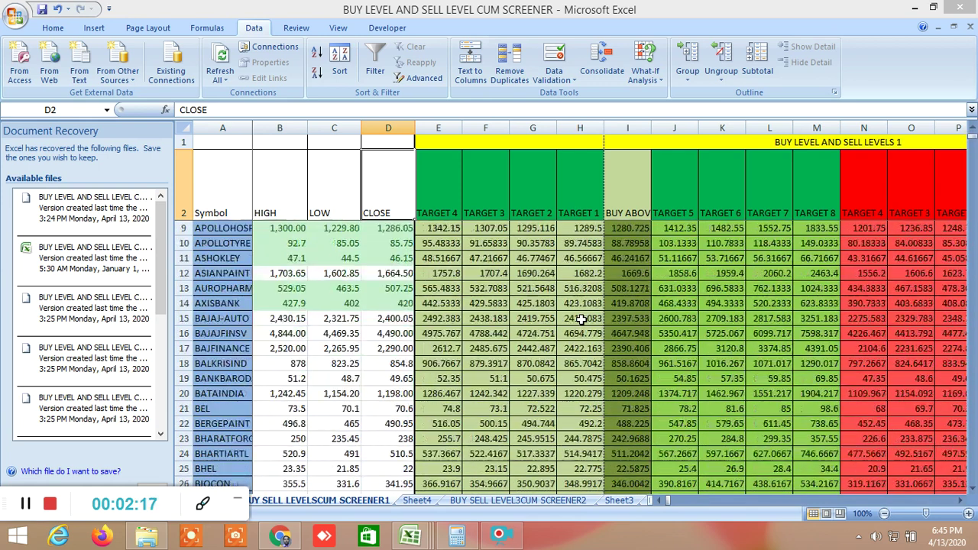
Select the TARGET 1 cell for BEL and look through the price and target values of the stocks below it
left_click(582, 319)
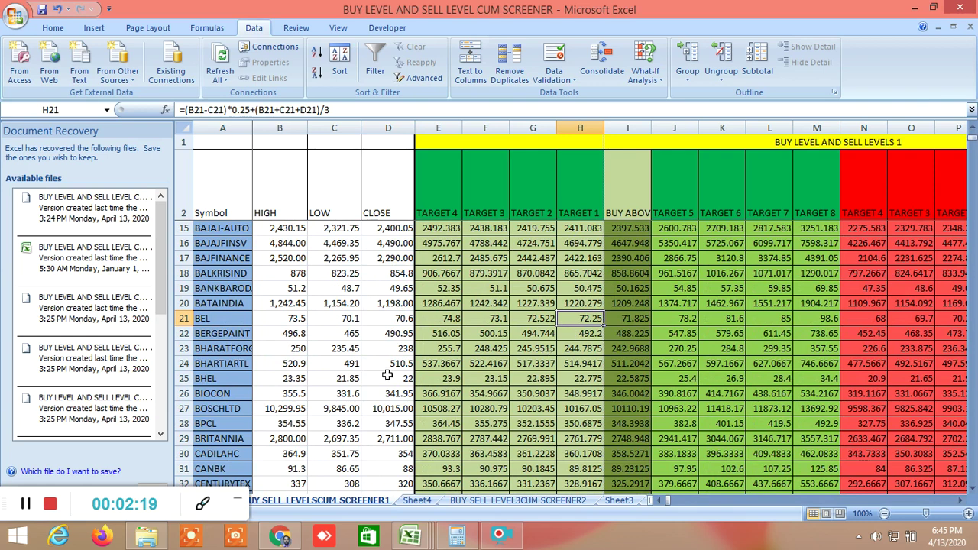
key("shift+F10")
key("Escape")
scroll(382, 355, "down", 5)
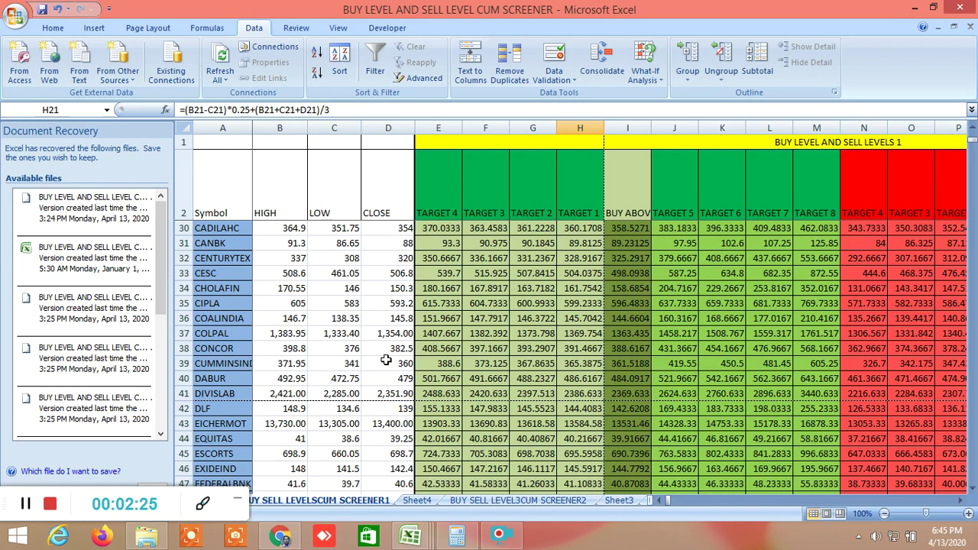
scroll(390, 367, "down", 7)
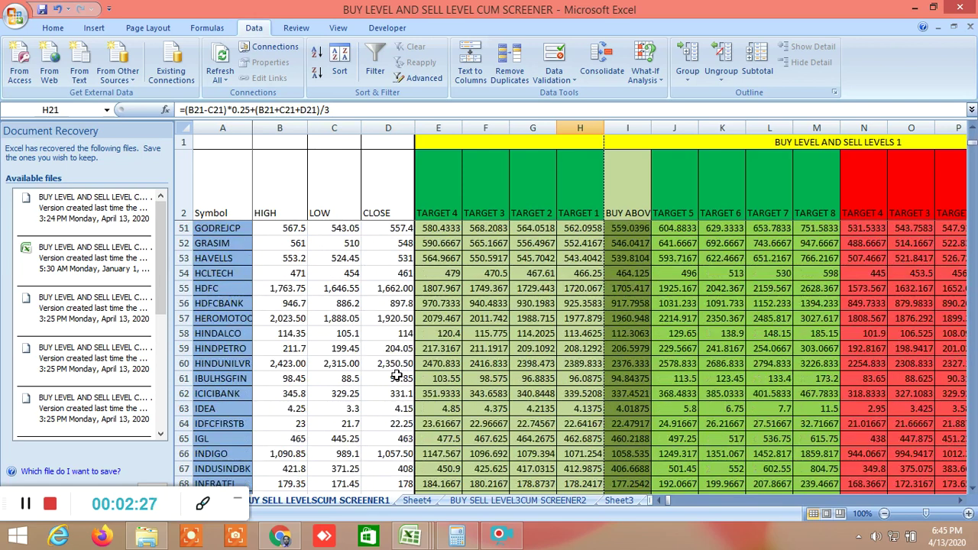
scroll(396, 376, "down", 3)
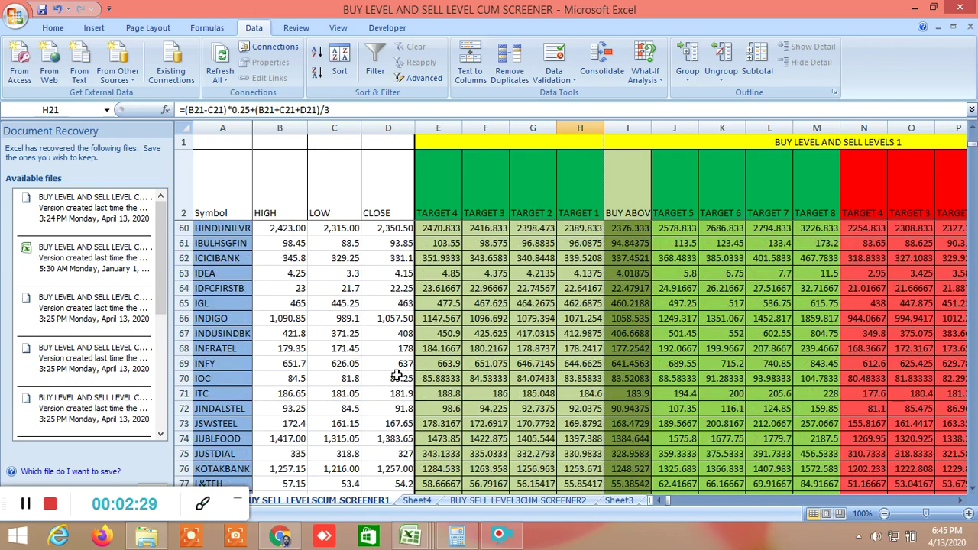
scroll(397, 375, "up", 9)
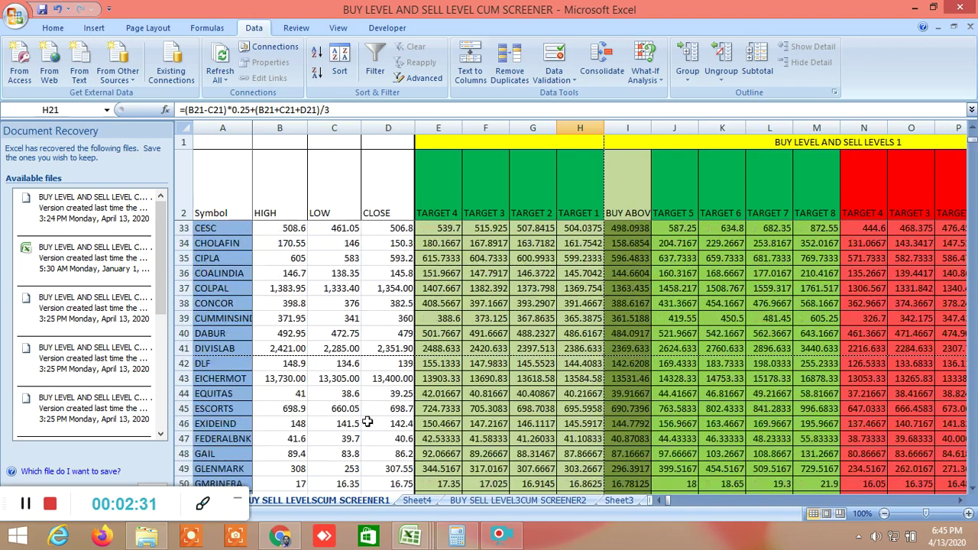
left_click(284, 536)
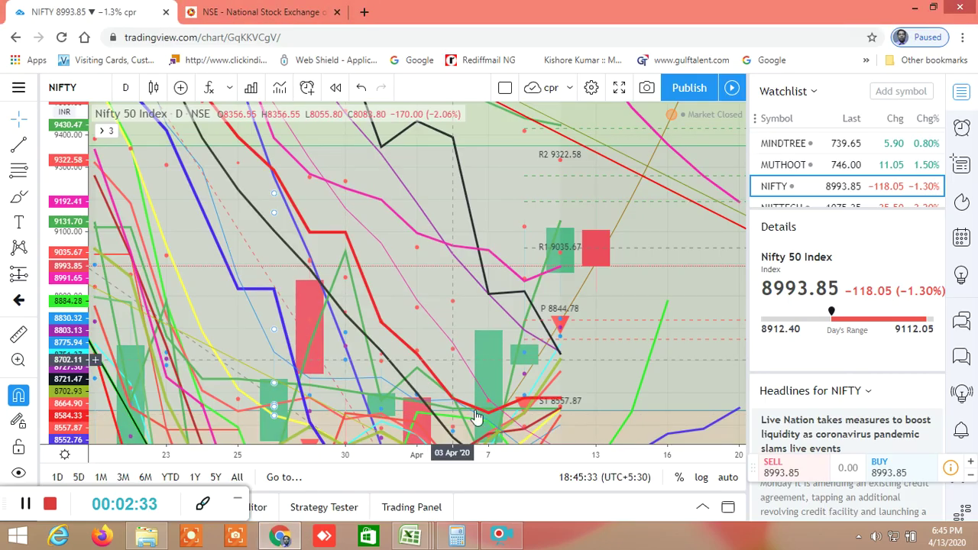
mouse_move(421, 535)
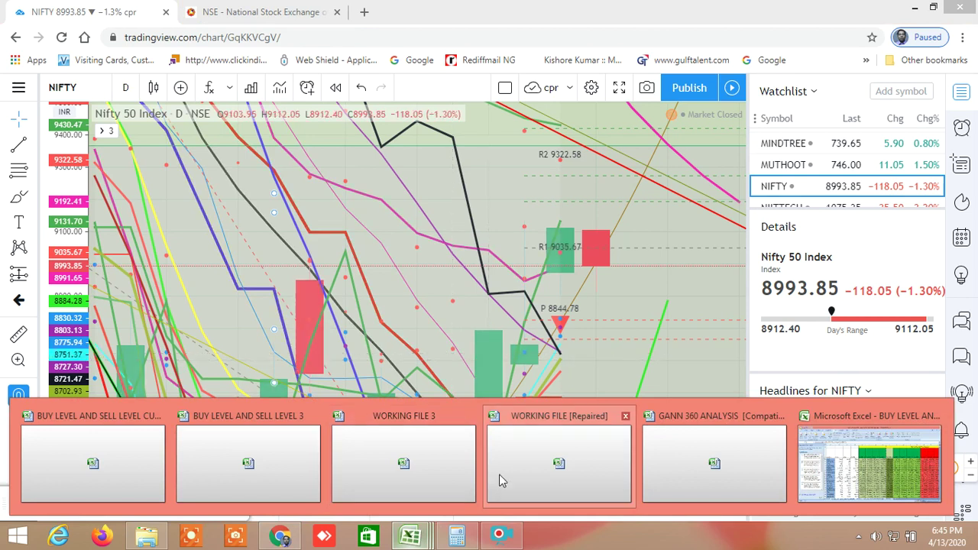
left_click(125, 458)
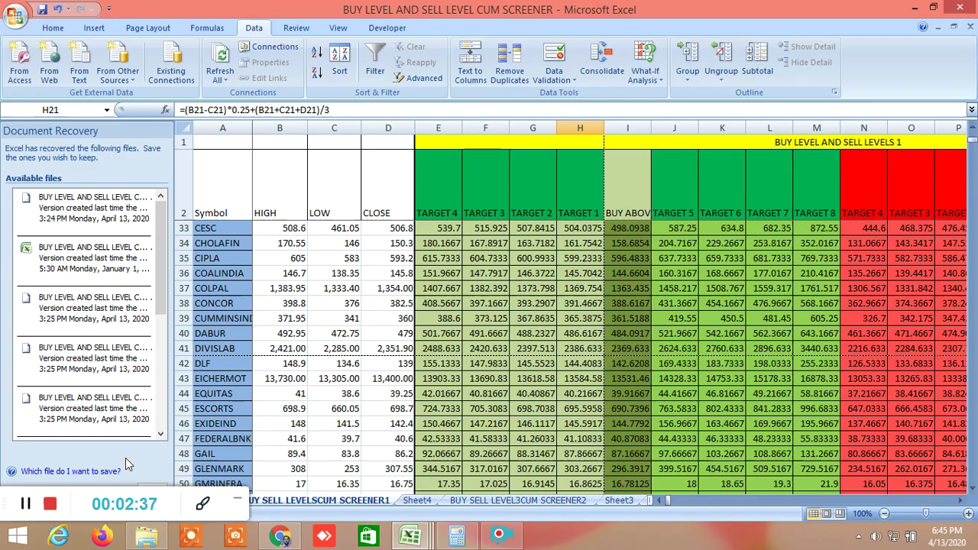
scroll(501, 334, "up", 10)
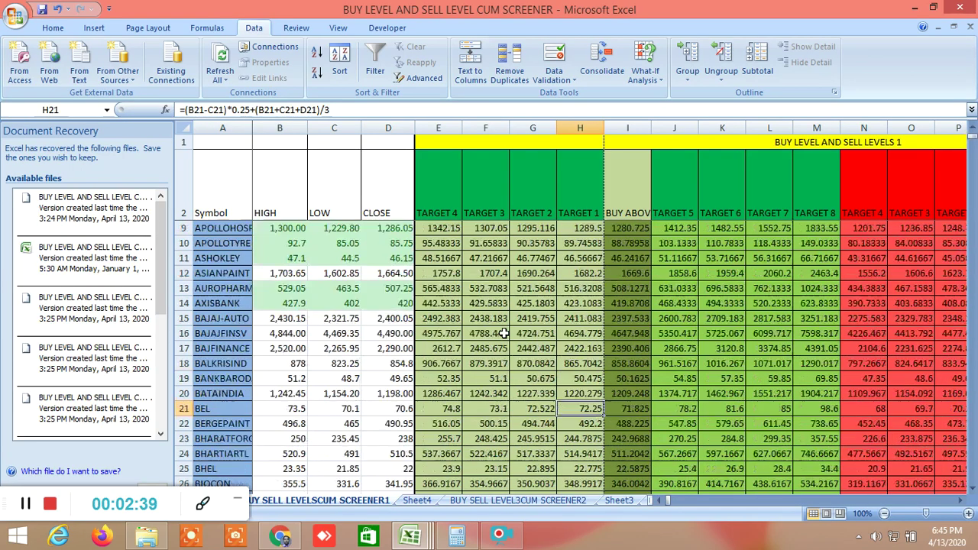
Switch to the NIFTY daily chart in TradingView and examine its pivot levels and indicator lines over a longer date range
left_click(282, 535)
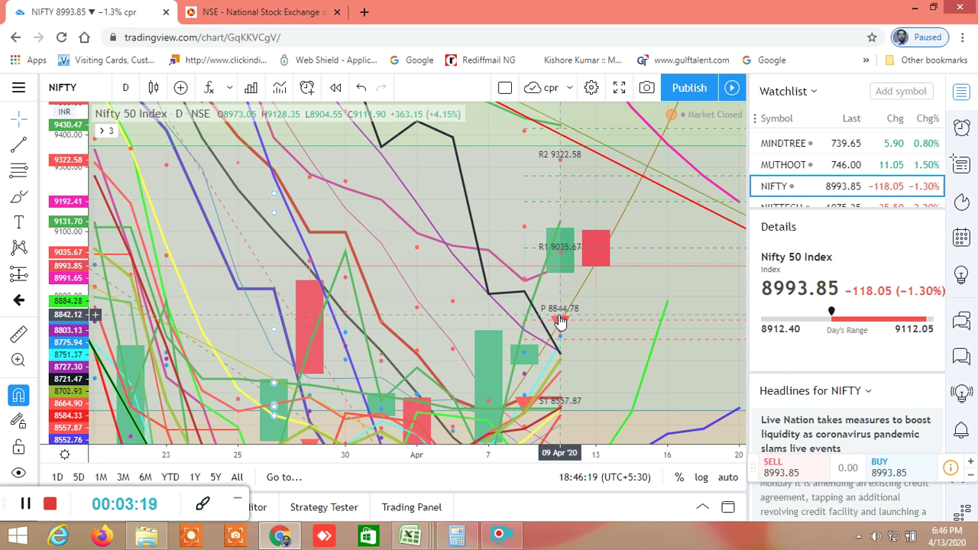
scroll(559, 321, "down", 3)
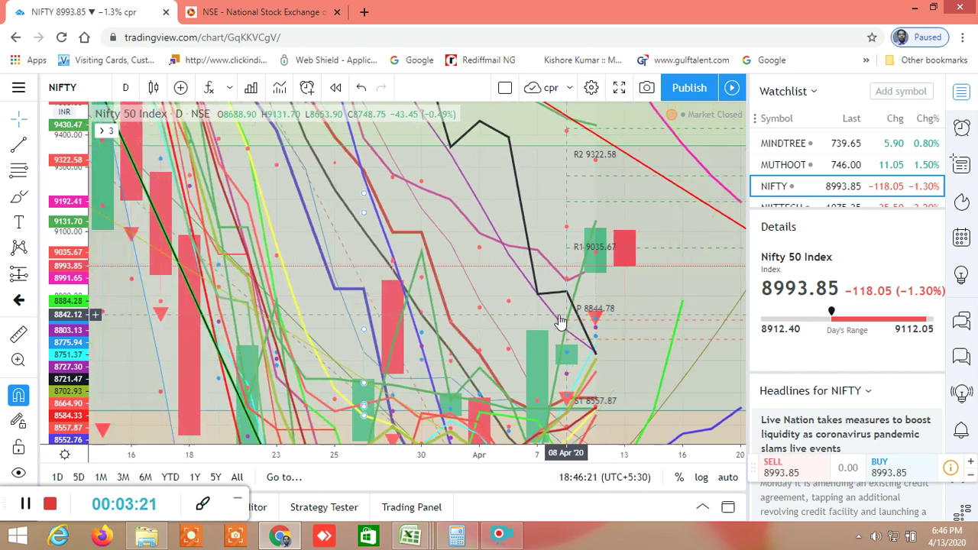
scroll(559, 321, "down", 4)
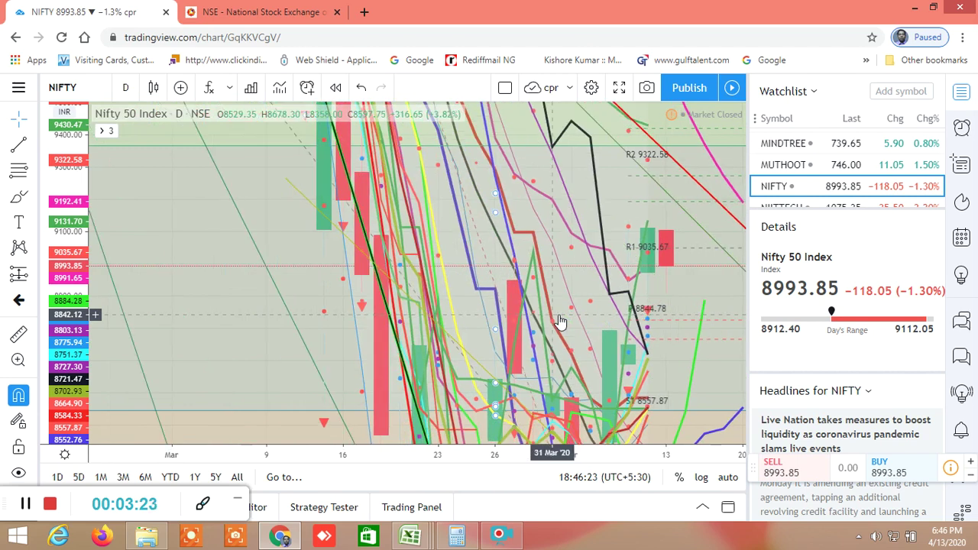
scroll(559, 321, "up", 4)
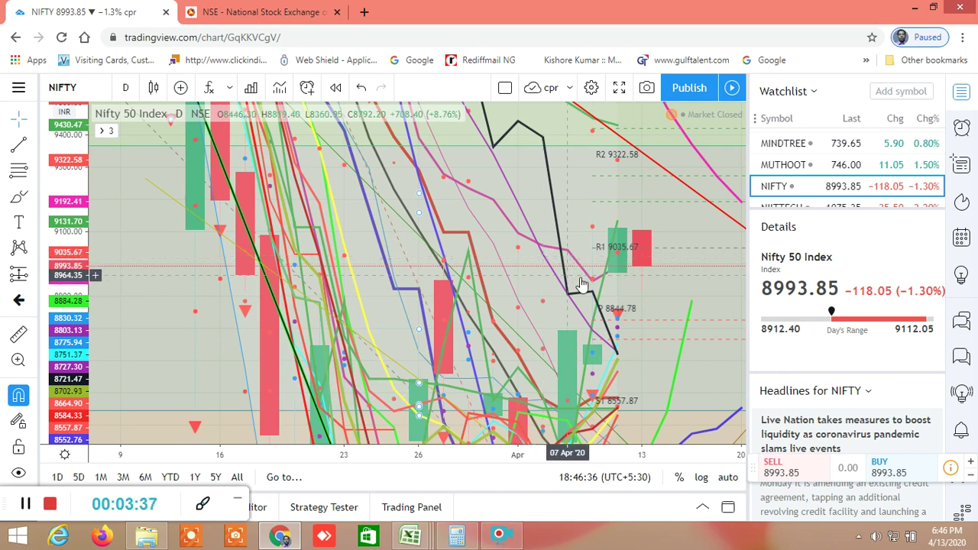
scroll(581, 282, "down", 5)
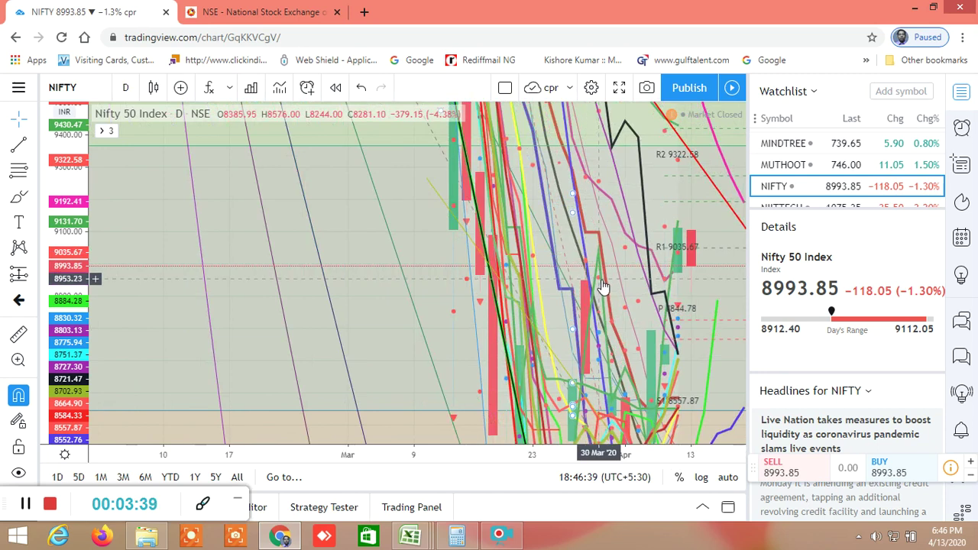
scroll(603, 286, "down", 3)
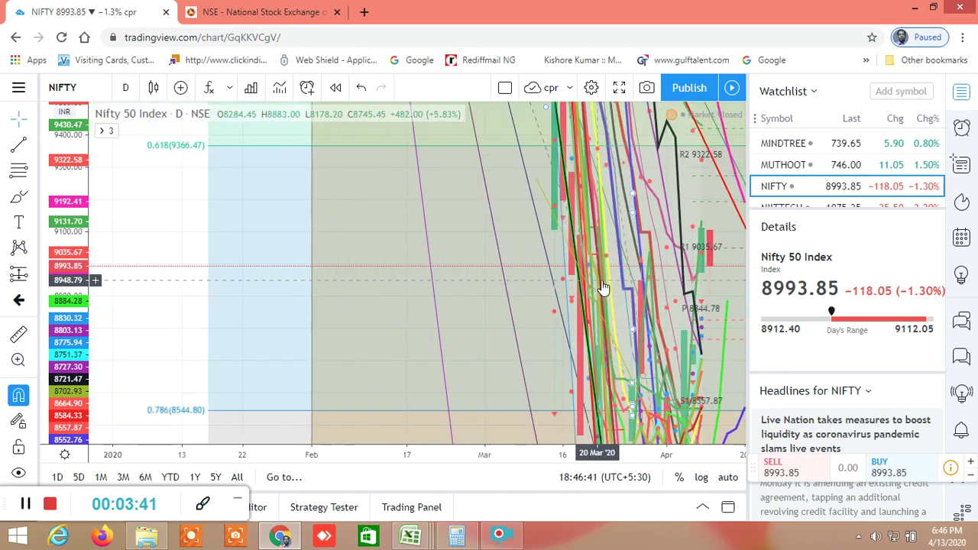
scroll(604, 287, "up", 1)
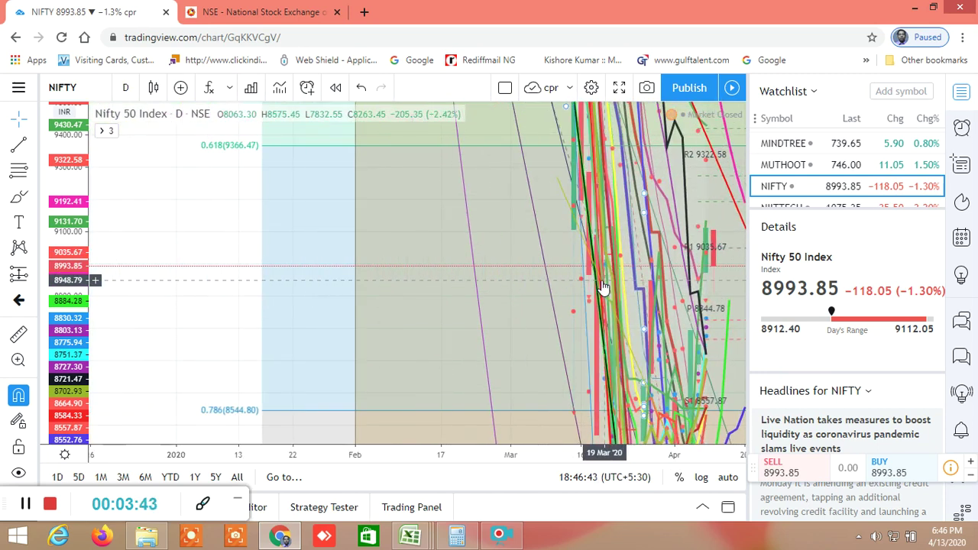
Examine the NIFTY daily candles from March to April against the pivot levels and indicator lines at closer range
scroll(604, 287, "up", 2)
scroll(603, 287, "down", 2)
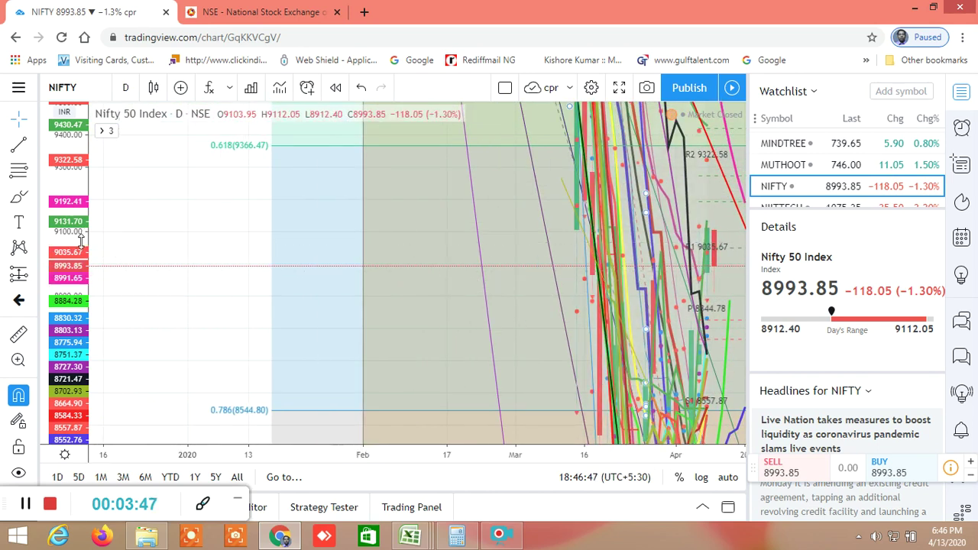
left_click_drag(82, 269, 79, 309)
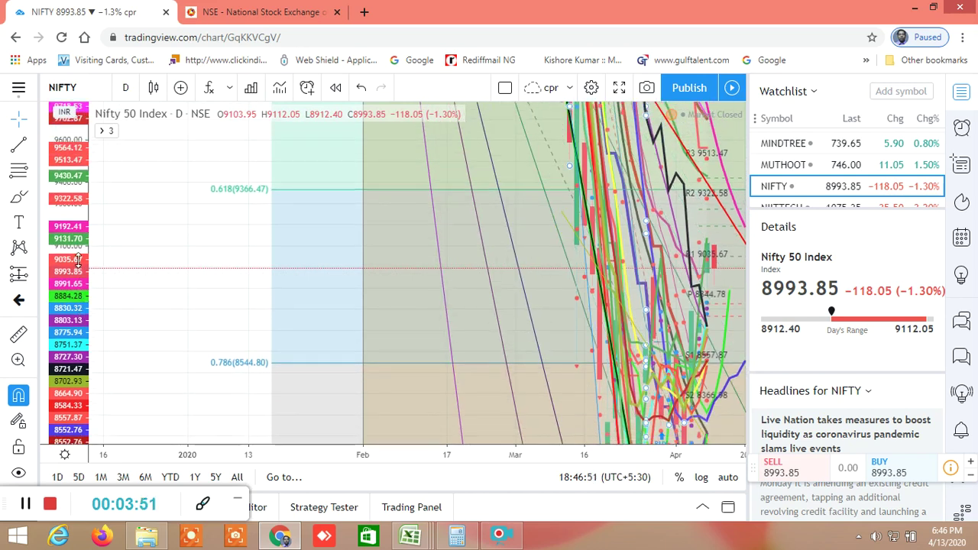
left_click_drag(76, 263, 70, 350)
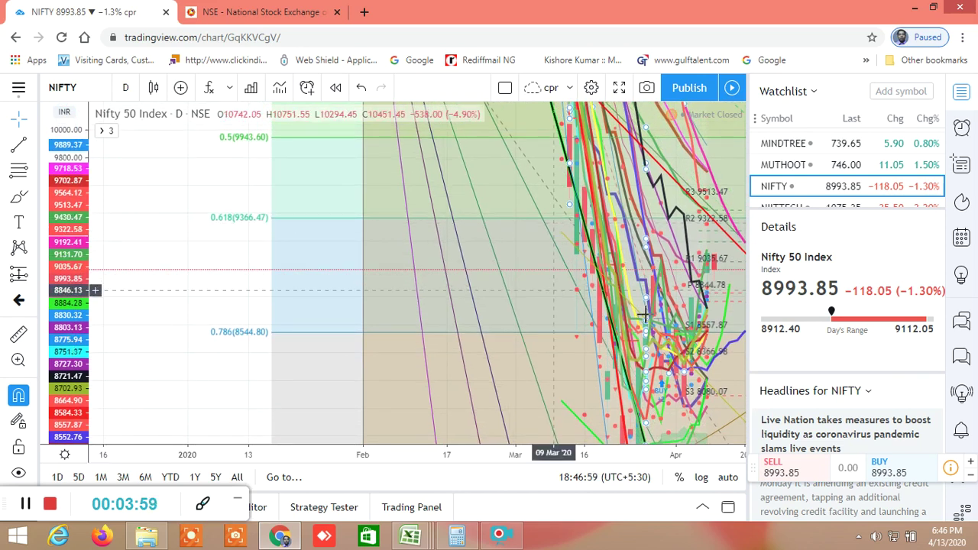
scroll(648, 321, "up", 2)
scroll(646, 321, "up", 1)
scroll(646, 321, "up", 1)
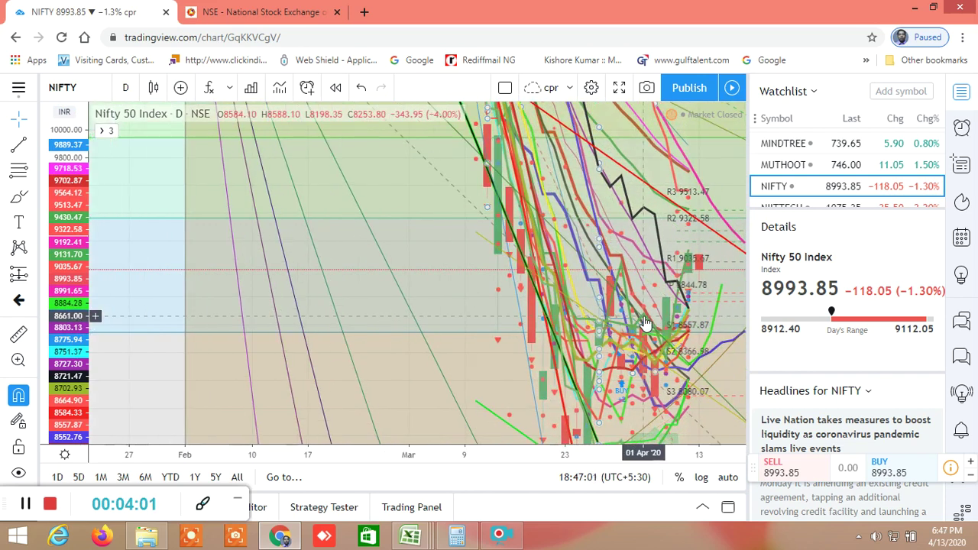
scroll(646, 321, "up", 2)
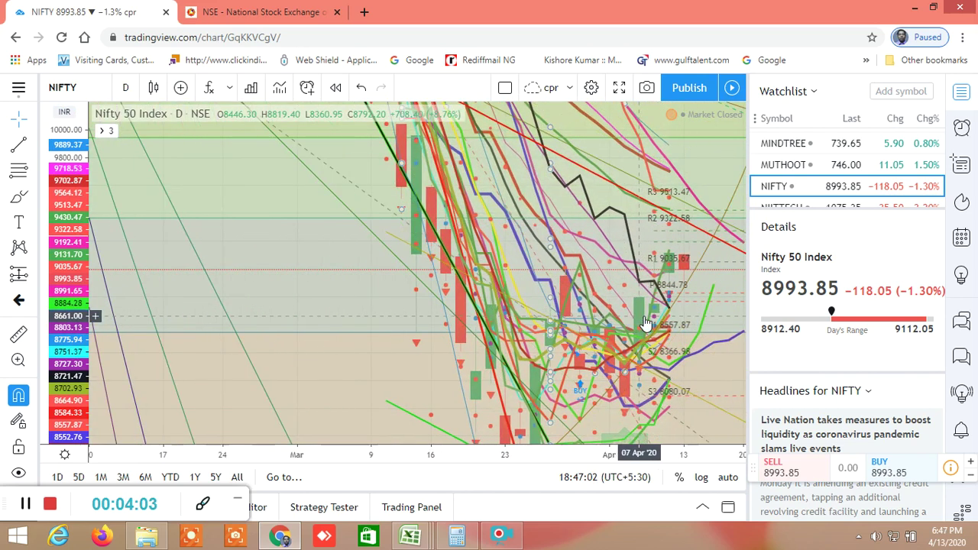
scroll(645, 322, "up", 4)
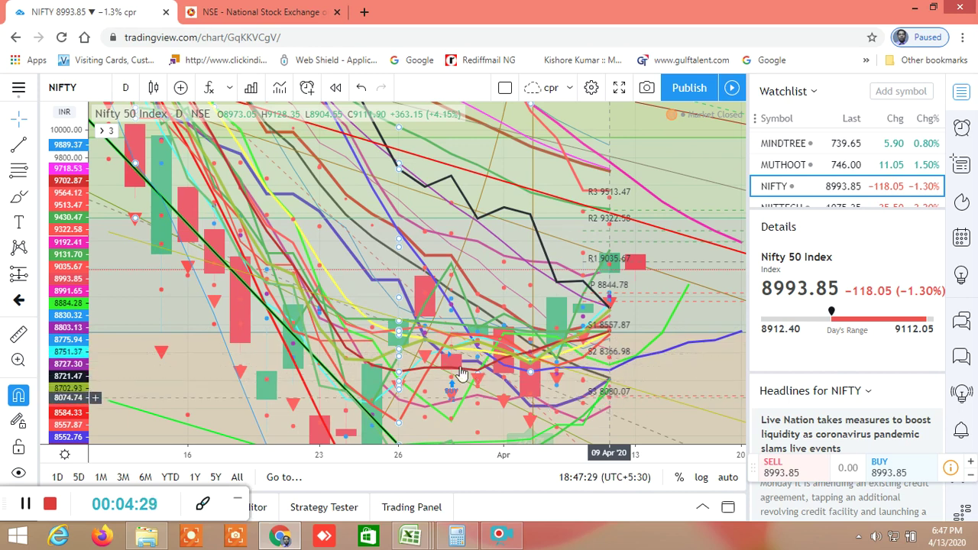
Examine the NIFTY chart over a wider price range, including the lower indicator lines beneath the April candles
scroll(456, 365, "down", 2)
scroll(456, 364, "down", 1)
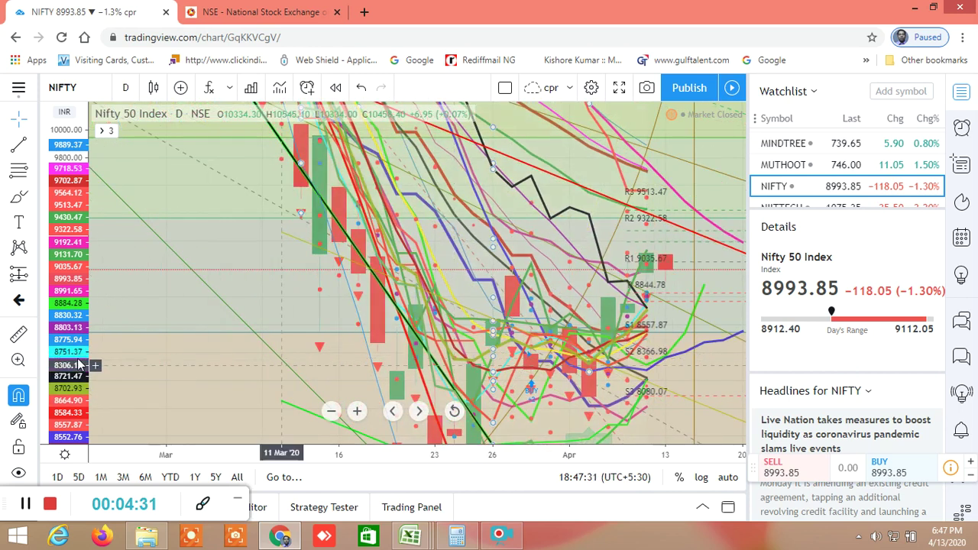
left_click_drag(76, 361, 74, 436)
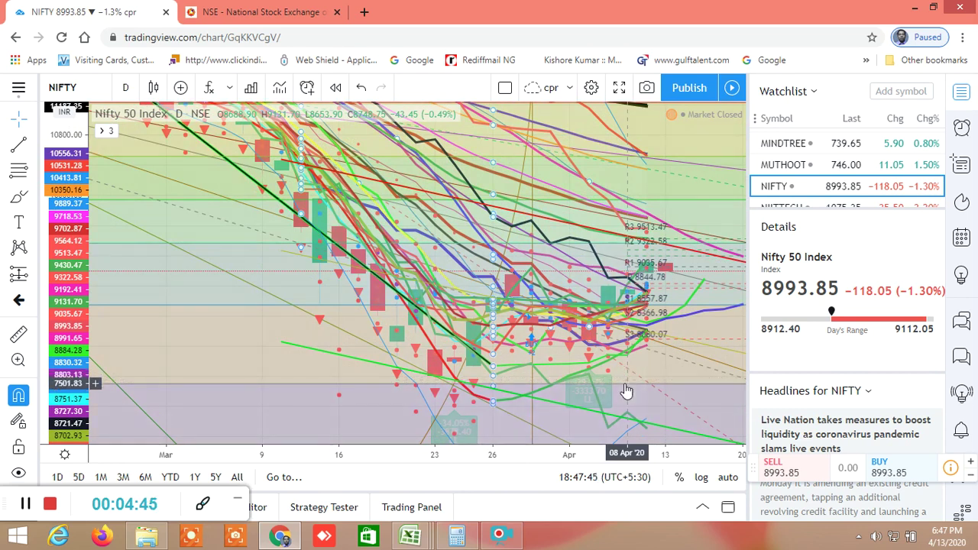
scroll(625, 391, "down", 1)
scroll(625, 391, "down", 1)
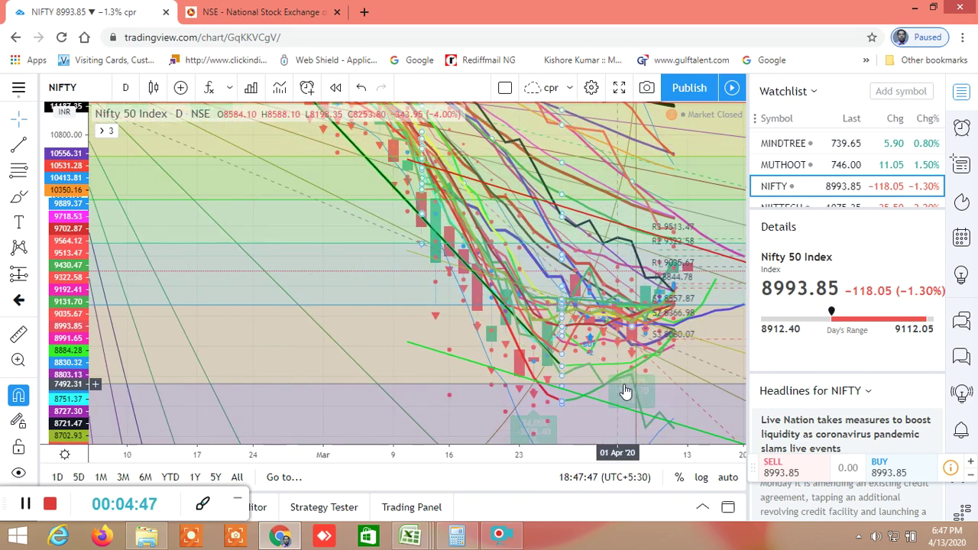
scroll(625, 391, "down", 1)
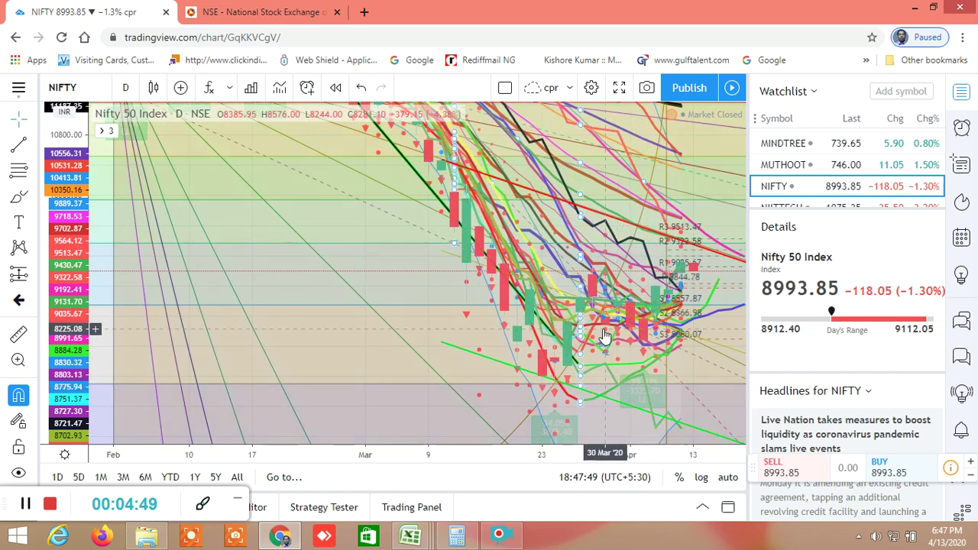
scroll(611, 346, "up", 3)
scroll(603, 336, "up", 3)
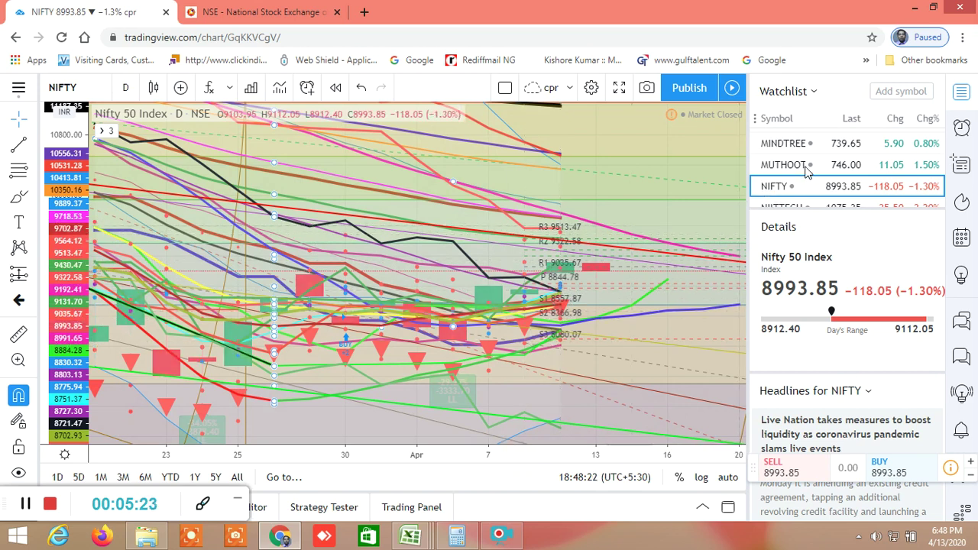
Look up BANKNIFTY from NSE as a watchlist symbol and open its daily chart
scroll(810, 170, "down", 3)
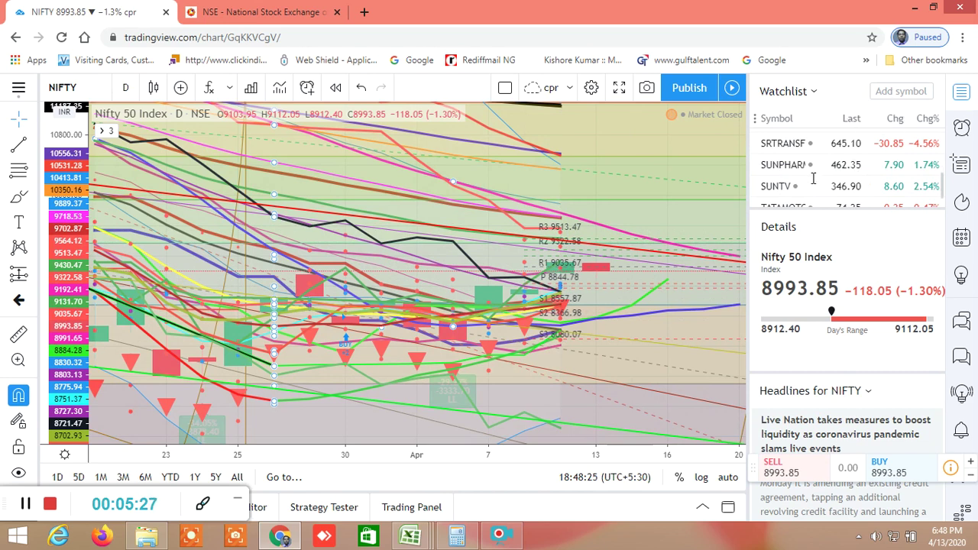
scroll(814, 178, "down", 5)
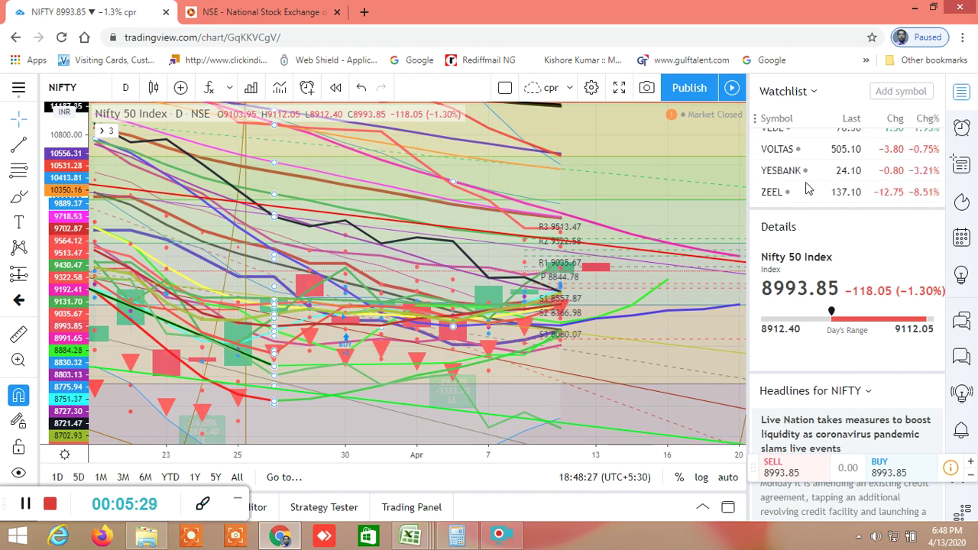
left_click(894, 91)
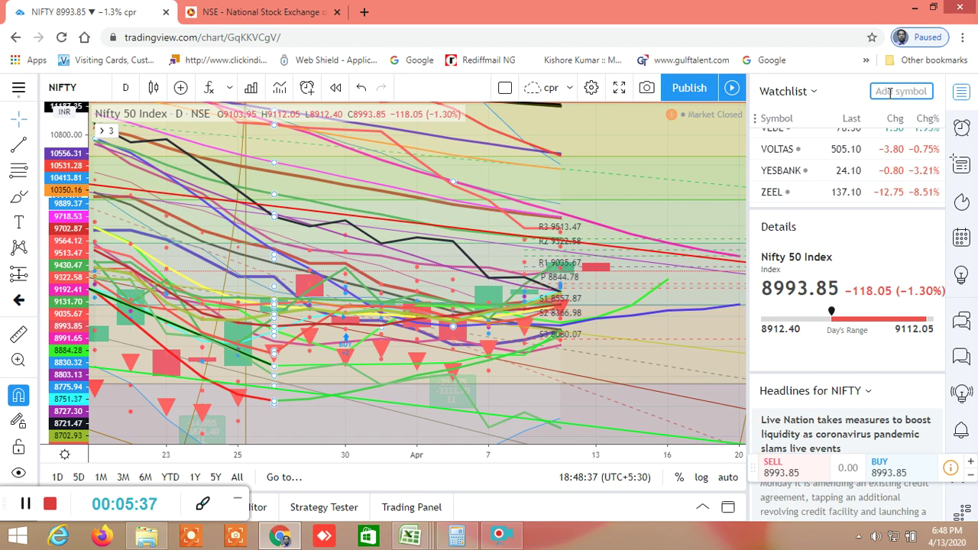
type("BA")
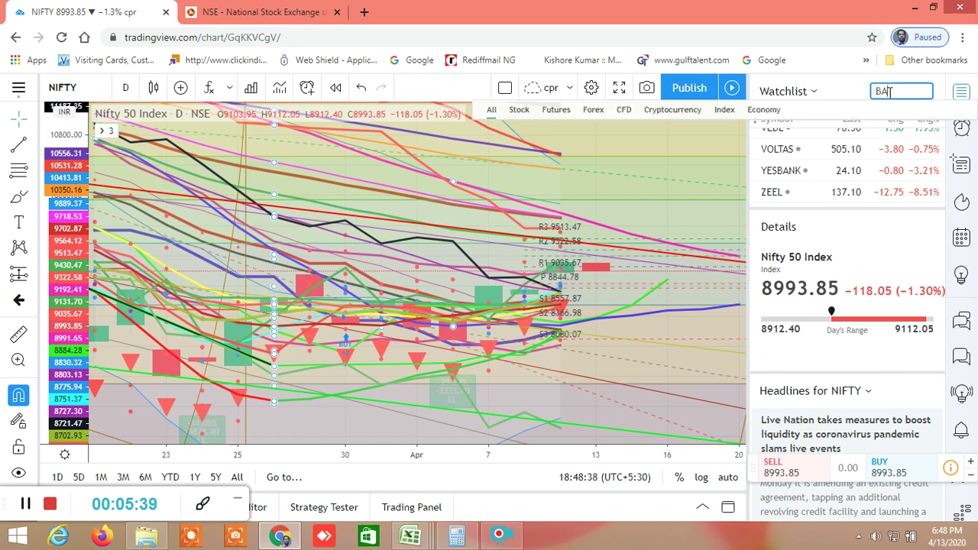
type("NKNIFTY")
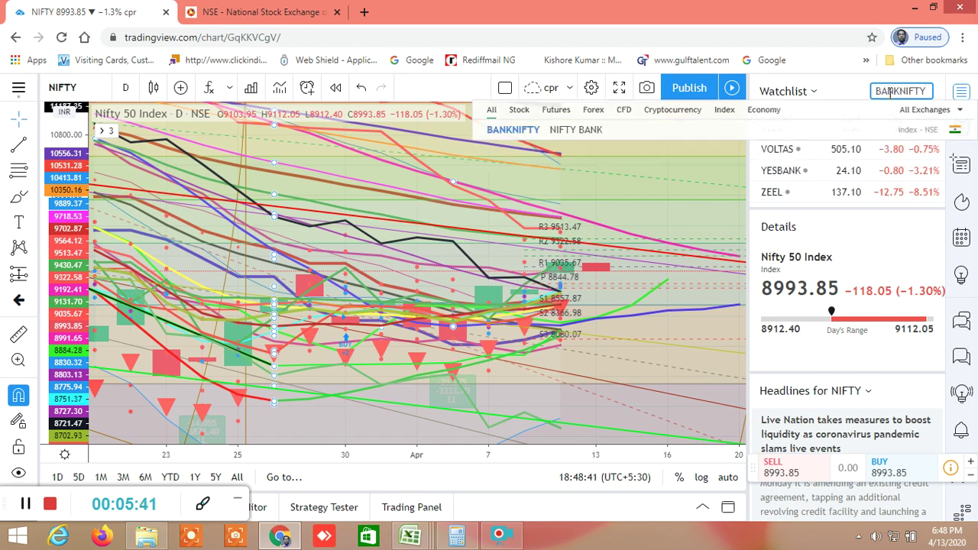
left_click(626, 130)
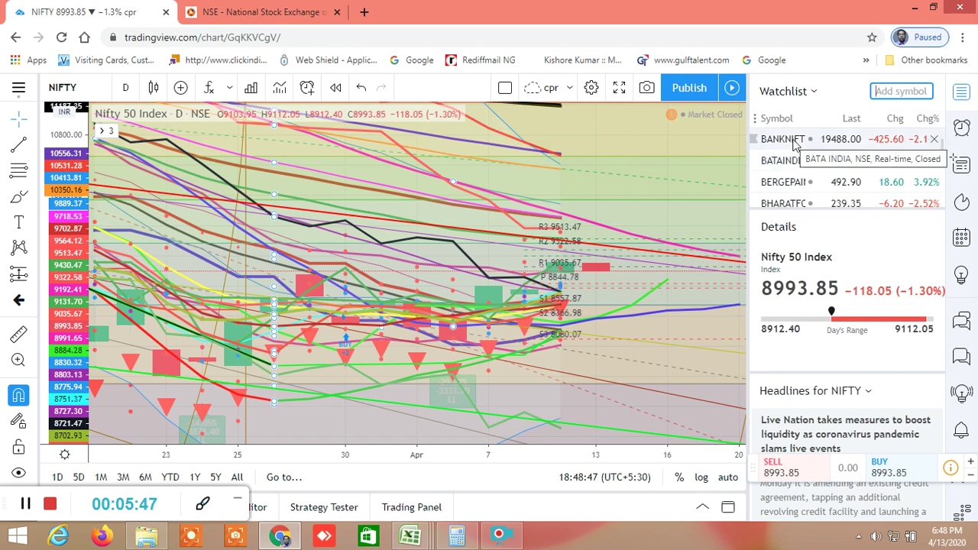
left_click(793, 140)
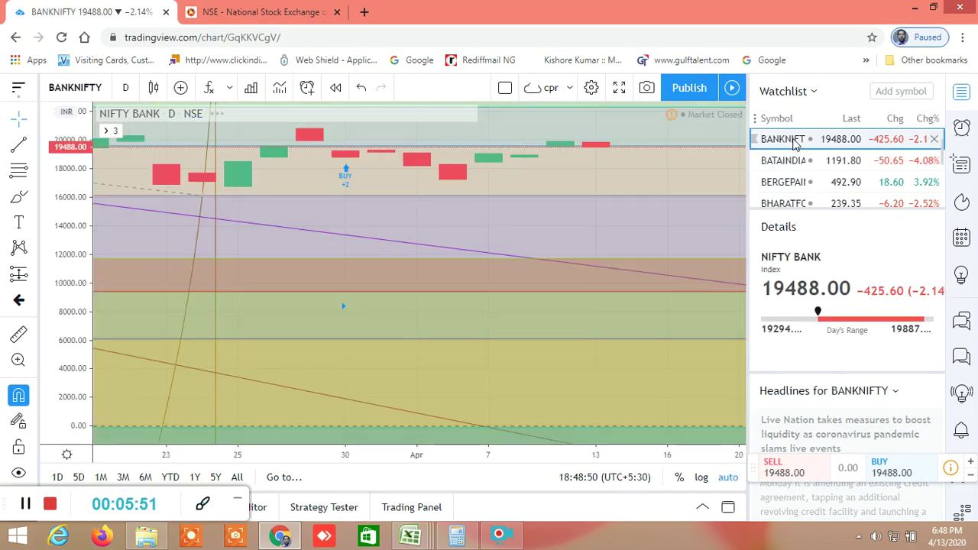
Examine the BANKNIFTY candles around the R1 to R3, P and S1 to S3 pivot levels at different price scales
scroll(415, 329, "down", 3)
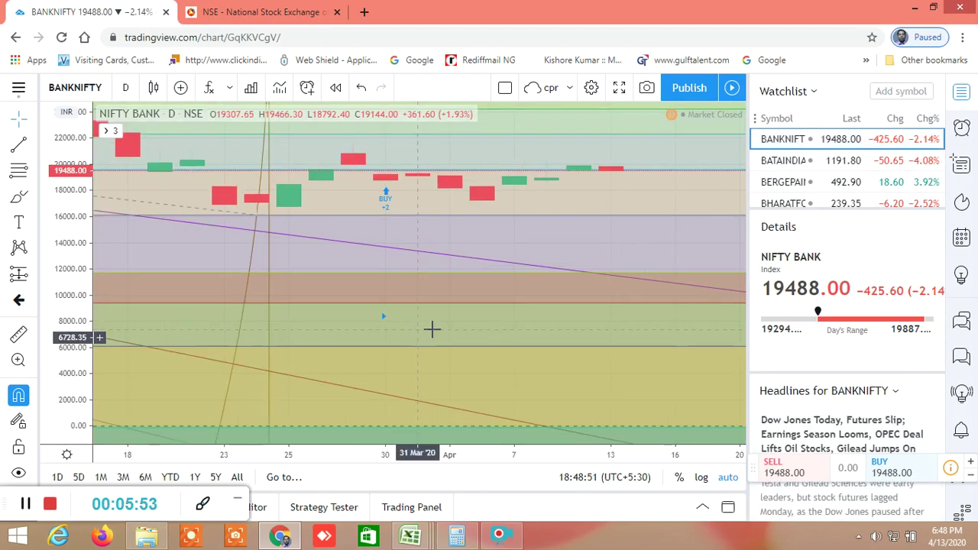
scroll(451, 319, "down", 2)
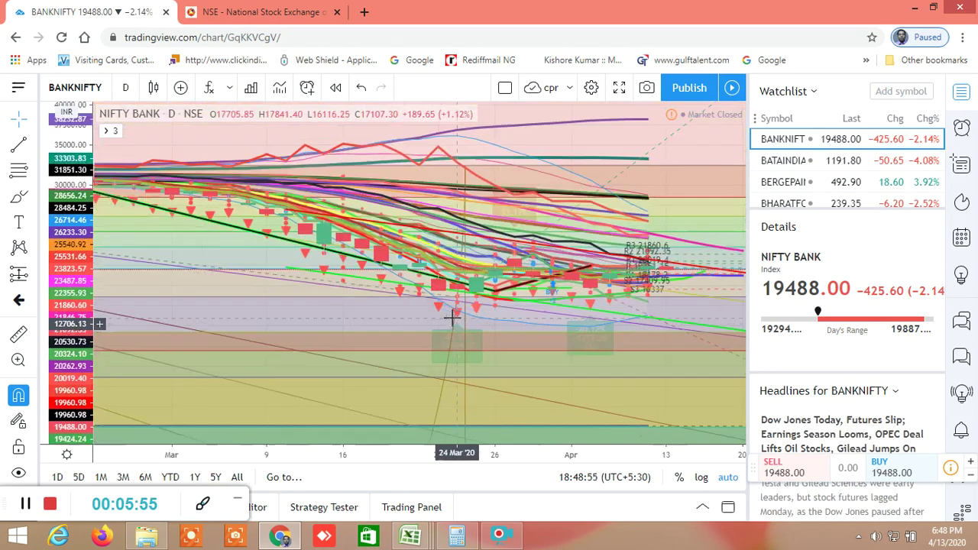
scroll(445, 323, "up", 3)
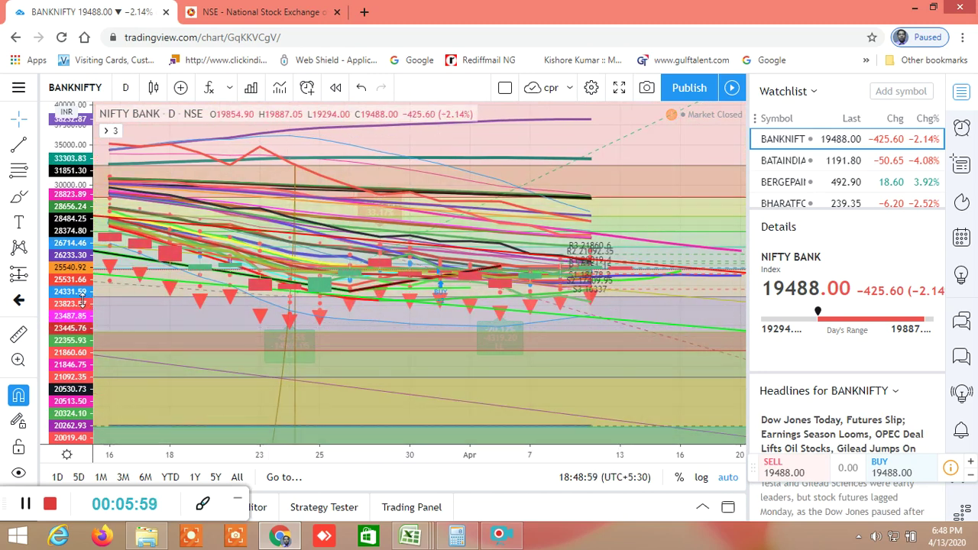
left_click_drag(83, 302, 76, 73)
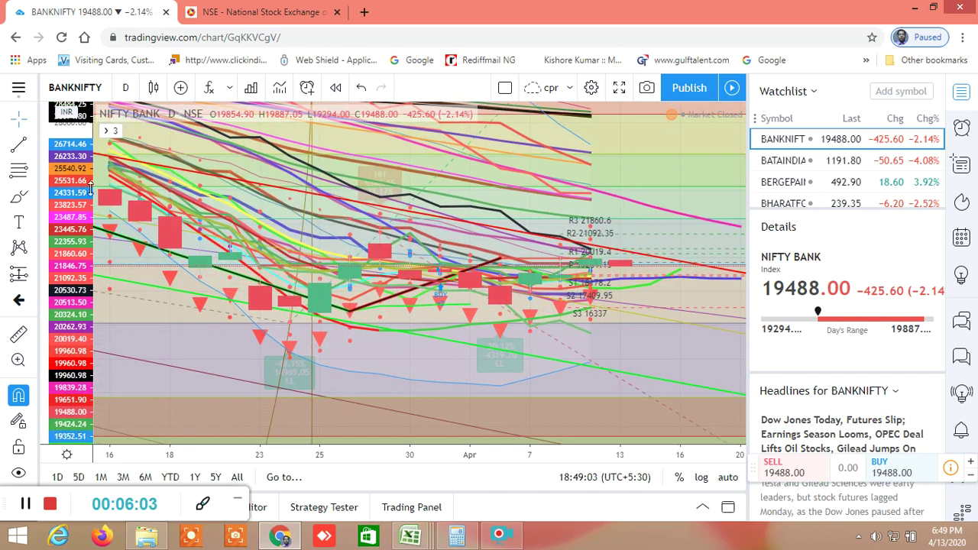
left_click_drag(60, 290, 53, 123)
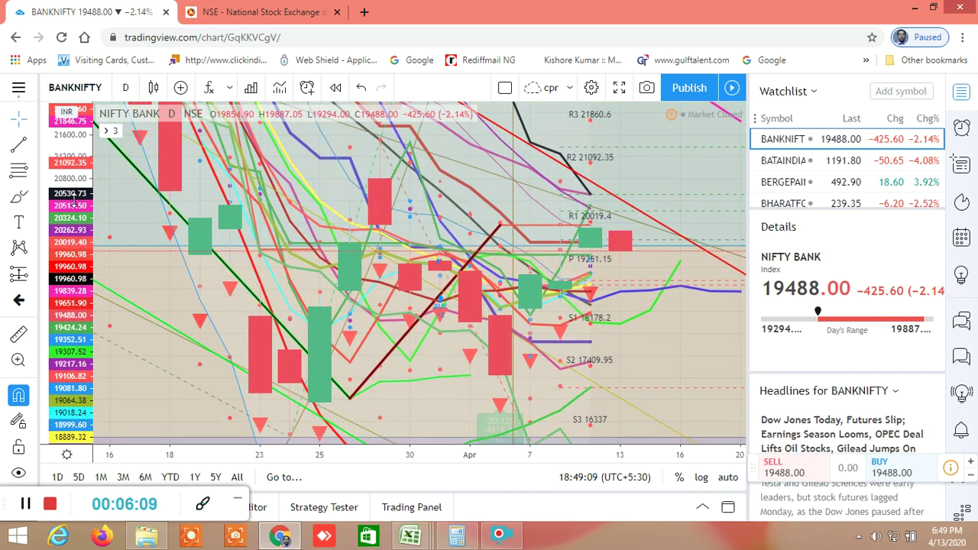
left_click_drag(73, 239, 70, 180)
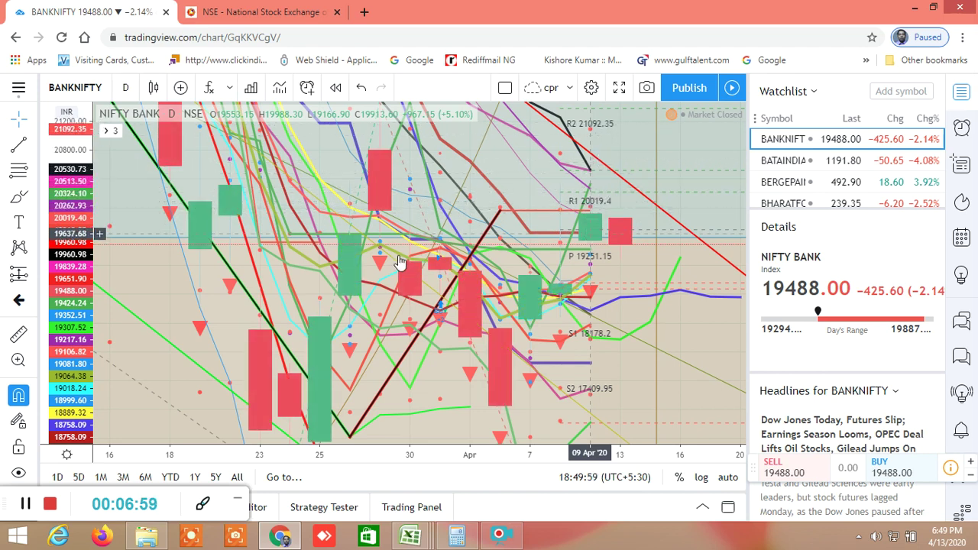
left_click_drag(87, 229, 92, 356)
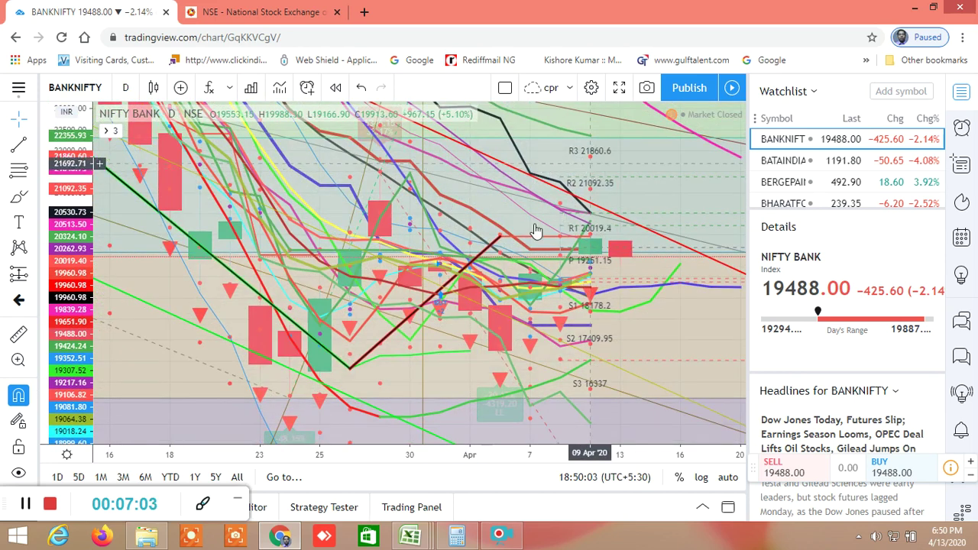
left_click_drag(86, 229, 89, 344)
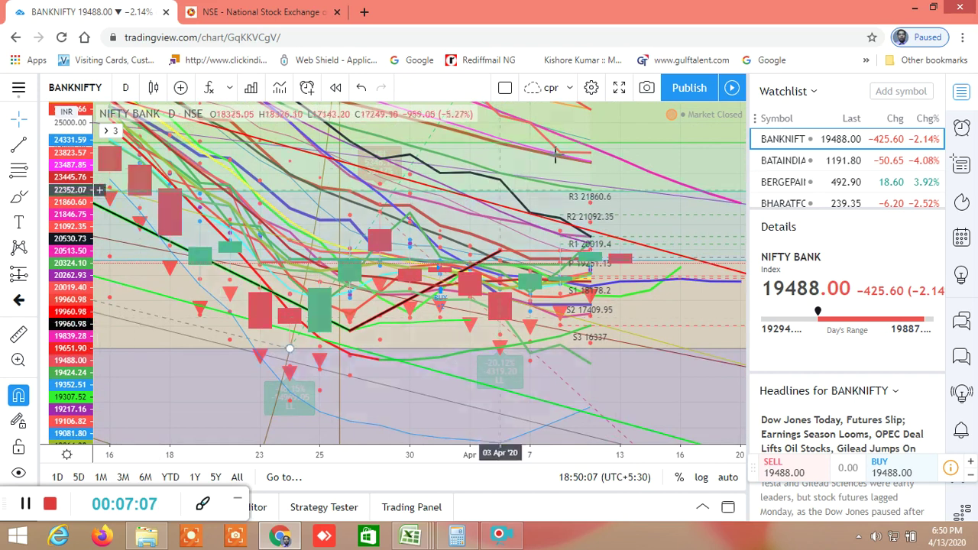
Compare the Fibonacci retracement levels on the BANKNIFTY chart with its March and April candles and indicator lines
scroll(452, 232, "down", 5)
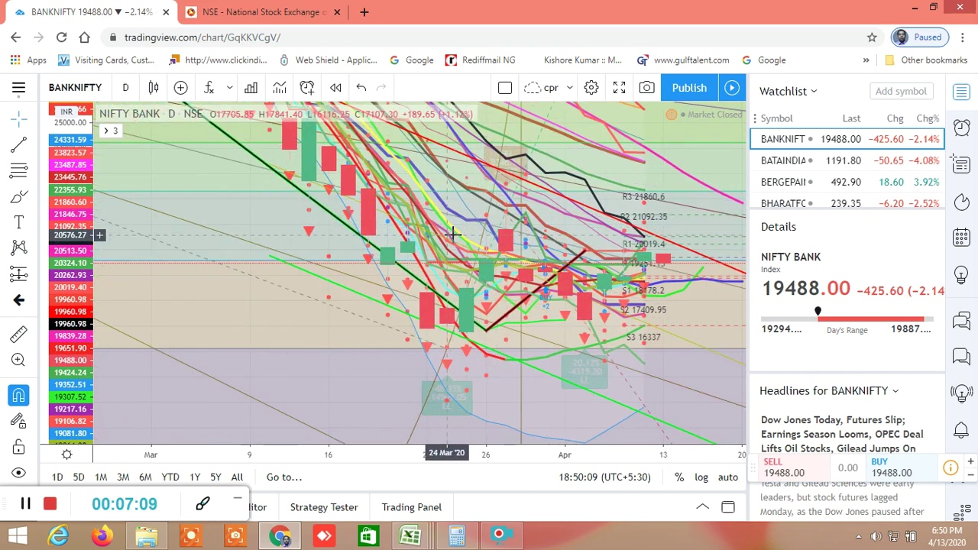
scroll(451, 232, "down", 4)
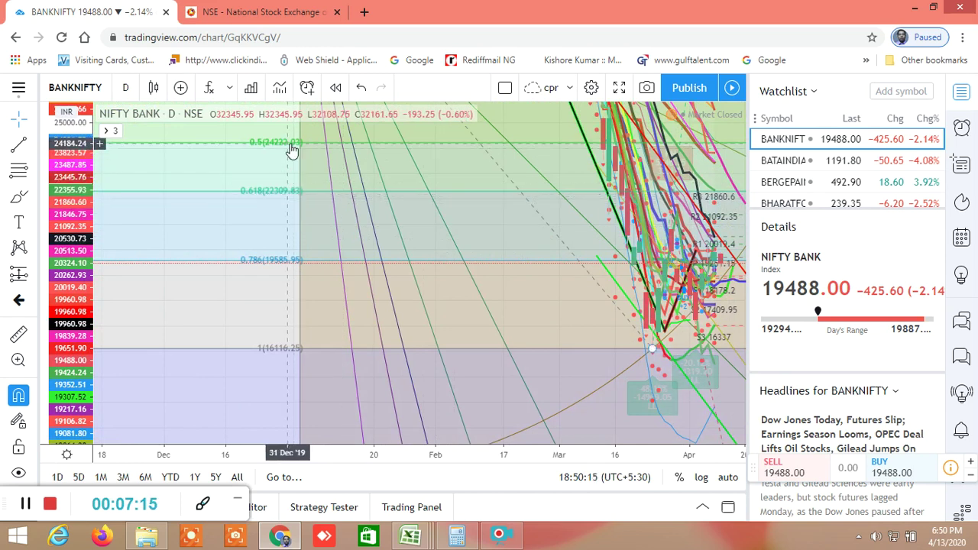
left_click_drag(77, 248, 77, 327)
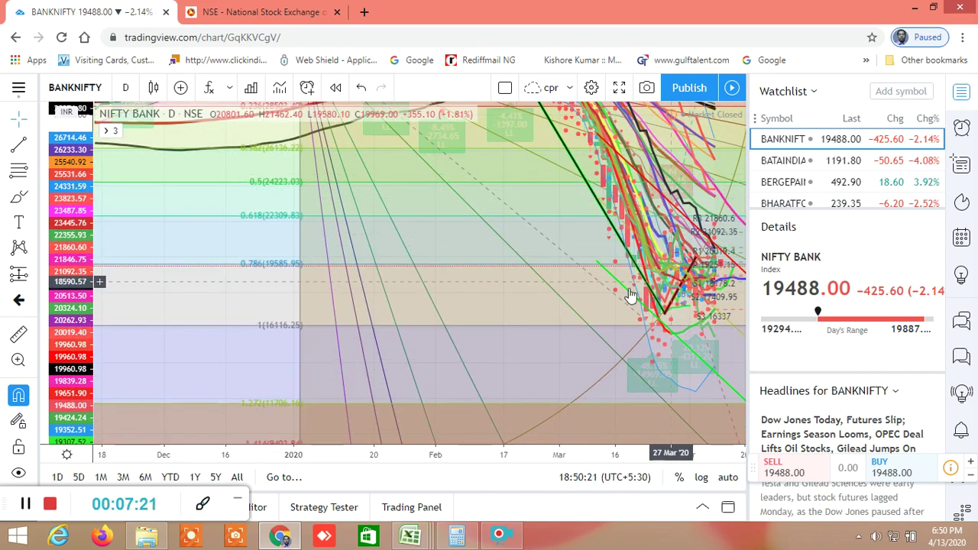
scroll(581, 298, "up", 2)
scroll(581, 299, "up", 5)
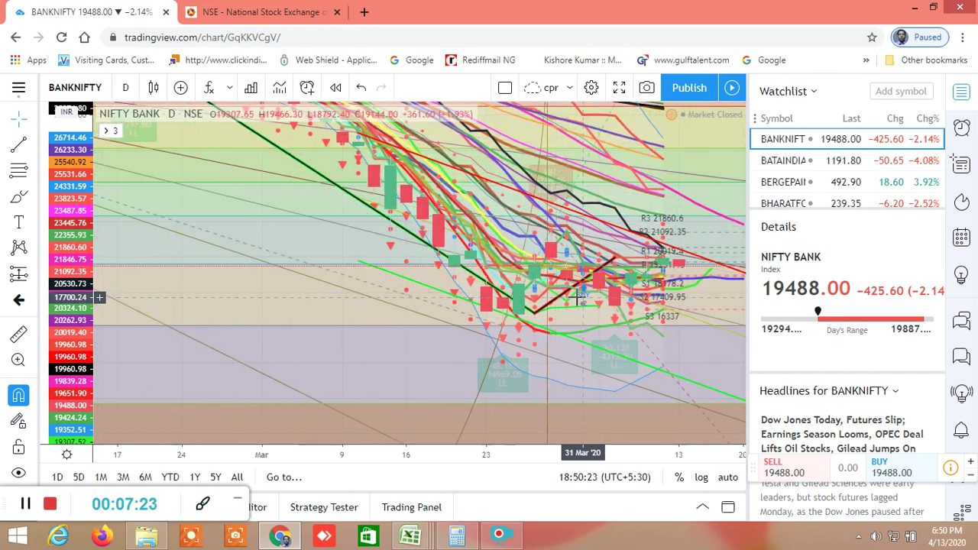
scroll(573, 297, "up", 1)
scroll(577, 299, "up", 2)
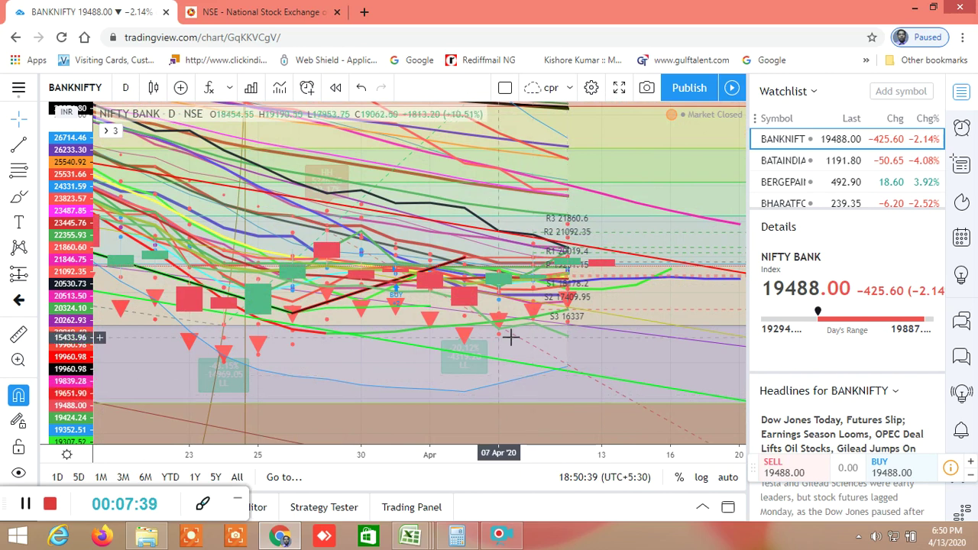
Move the Fibonacci retracement on the BANKNIFTY chart upward so its 1 level sits at 23926.83
scroll(515, 339, "down", 5)
scroll(520, 341, "down", 5)
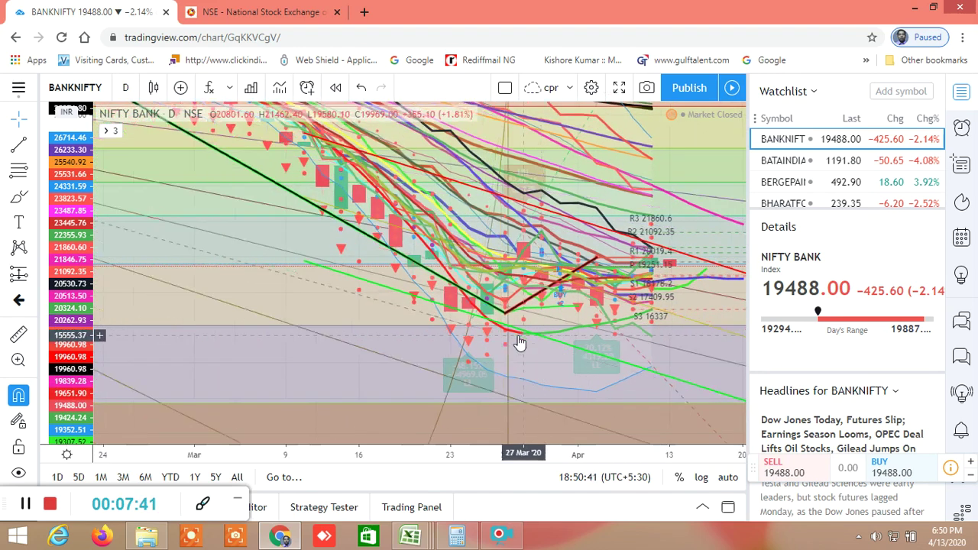
scroll(519, 342, "down", 5)
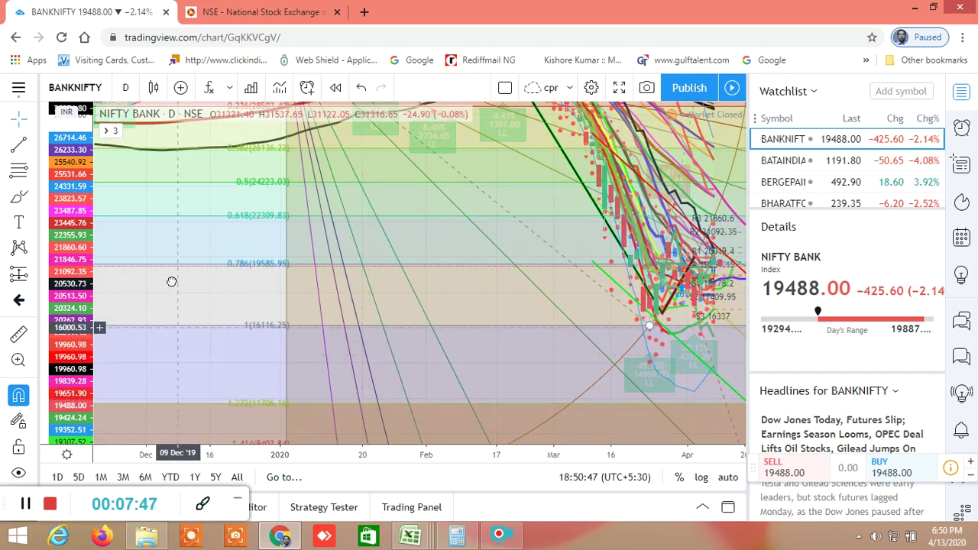
left_click_drag(176, 363, 179, 224)
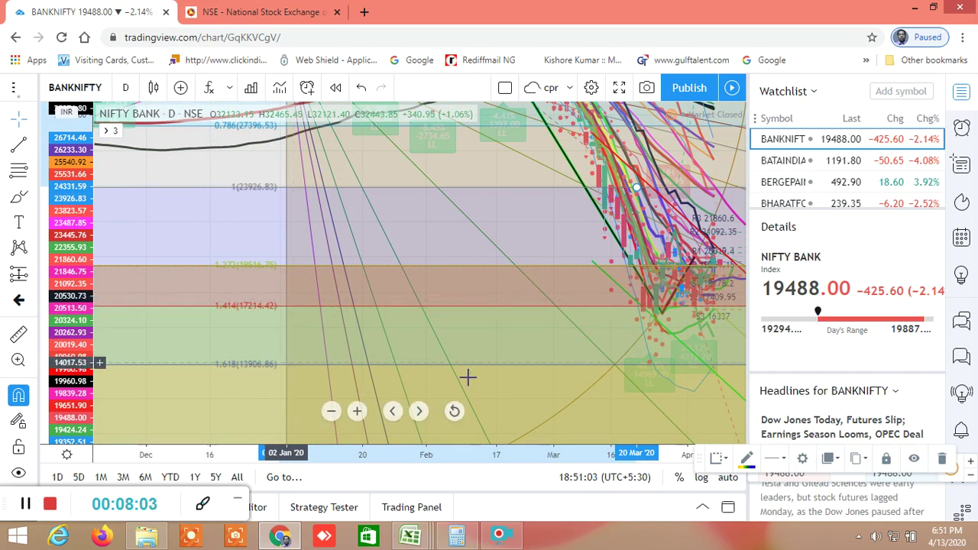
scroll(510, 375, "down", 3)
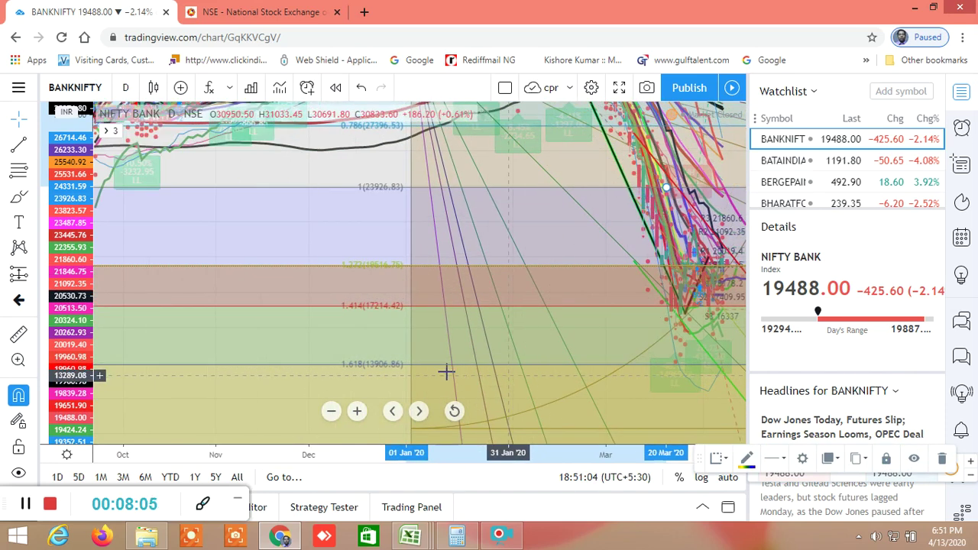
Compare the BANKNIFTY candles with the 1, 1.272, 1.414 and 1.618 Fibonacci levels over a wider date and price range
scroll(497, 378, "down", 5)
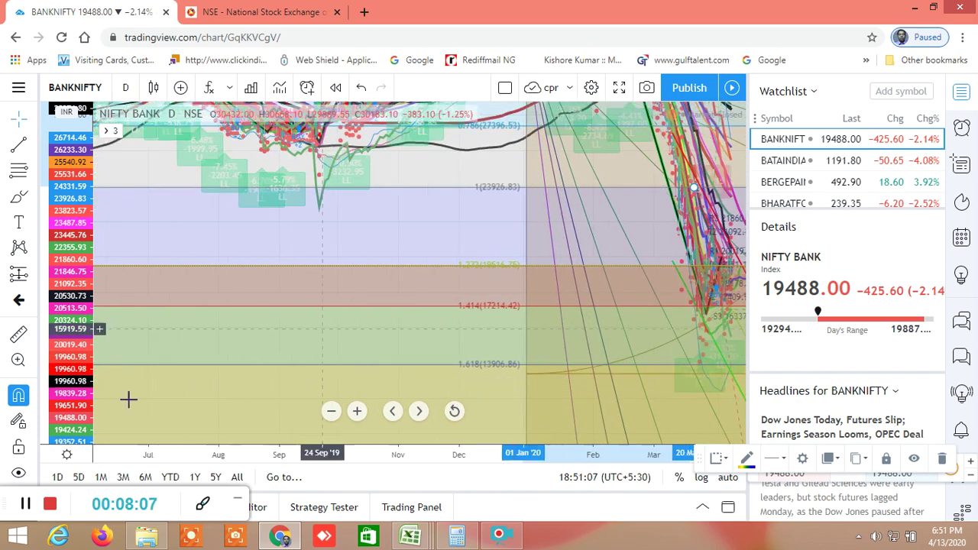
left_click_drag(79, 401, 325, 430)
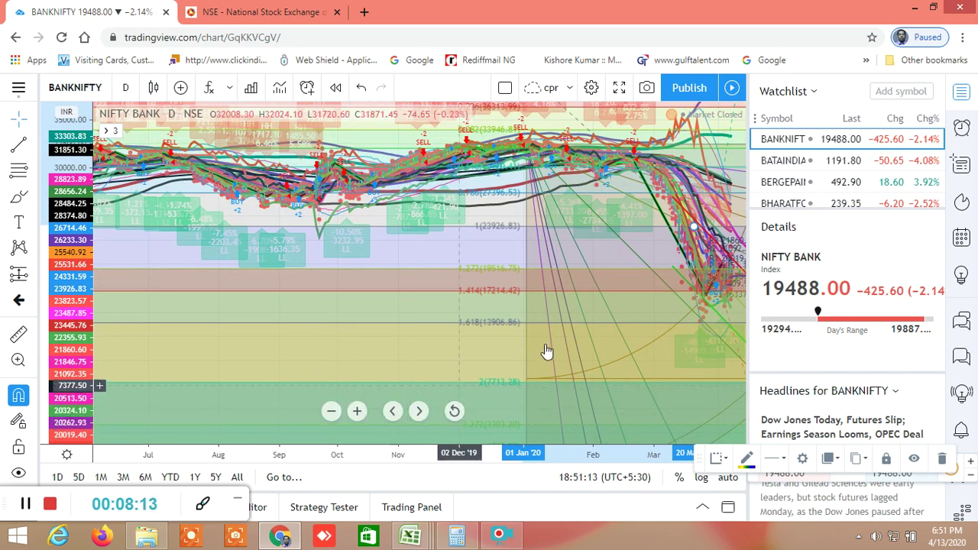
scroll(537, 327, "up", 1)
scroll(535, 321, "up", 4)
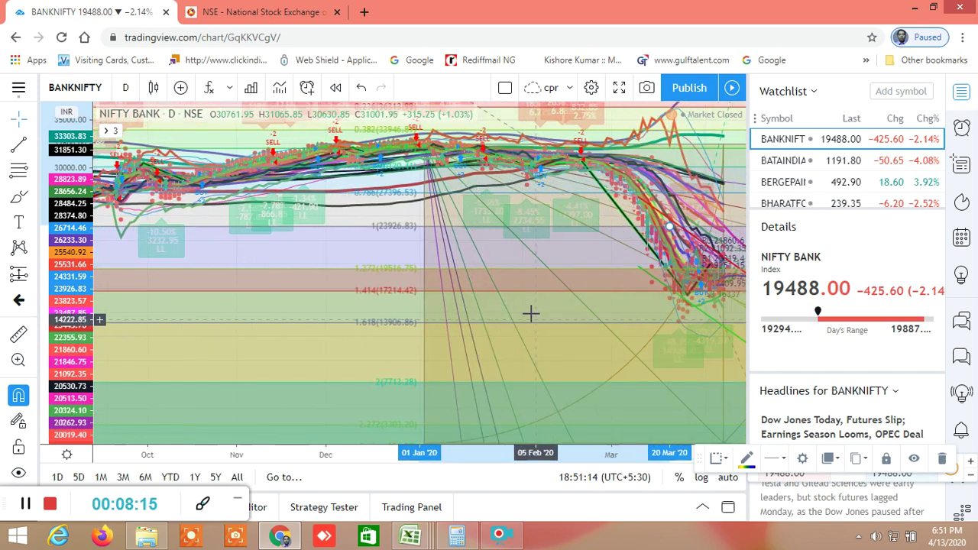
scroll(531, 314, "up", 3)
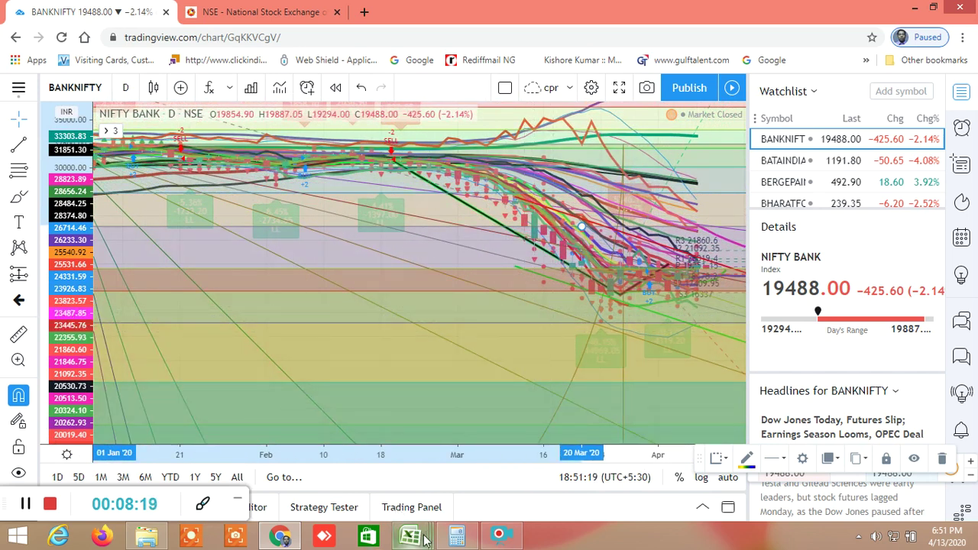
Switch to the GANN 360 ANALYSIS workbook in Excel
mouse_move(425, 540)
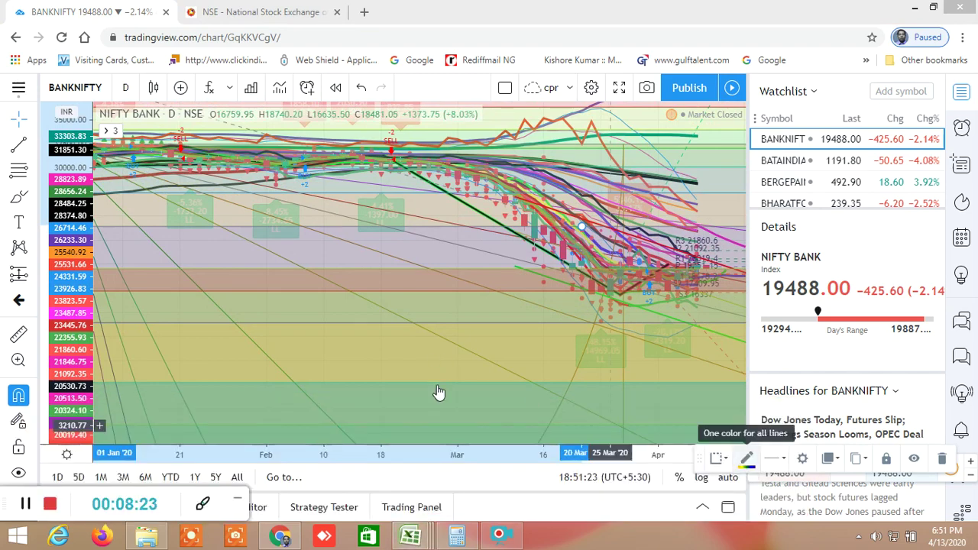
left_click(429, 536)
mouse_move(413, 537)
mouse_move(677, 476)
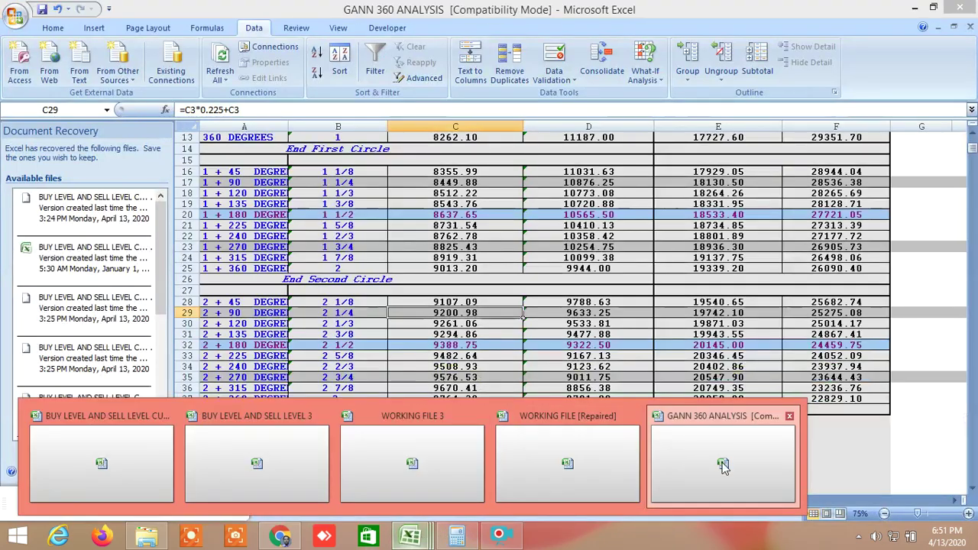
left_click(724, 468)
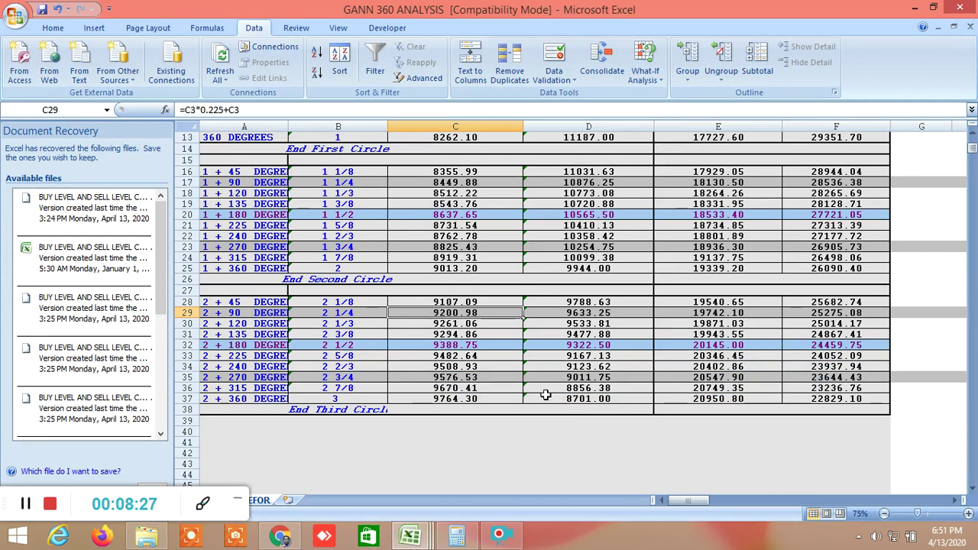
Review the 360 degree price analysis table from the entered low and high prices through the third circle
scroll(495, 364, "up", 4)
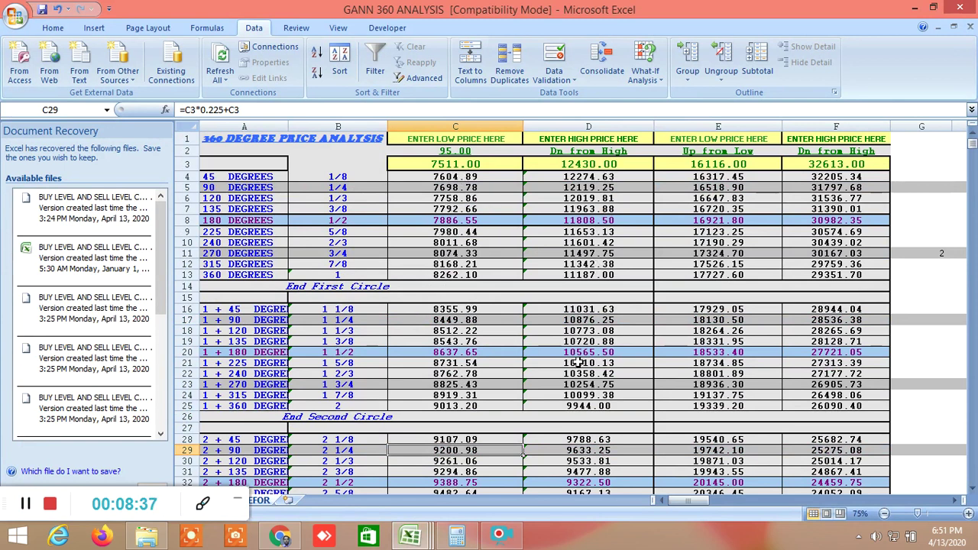
scroll(578, 364, "down", 3)
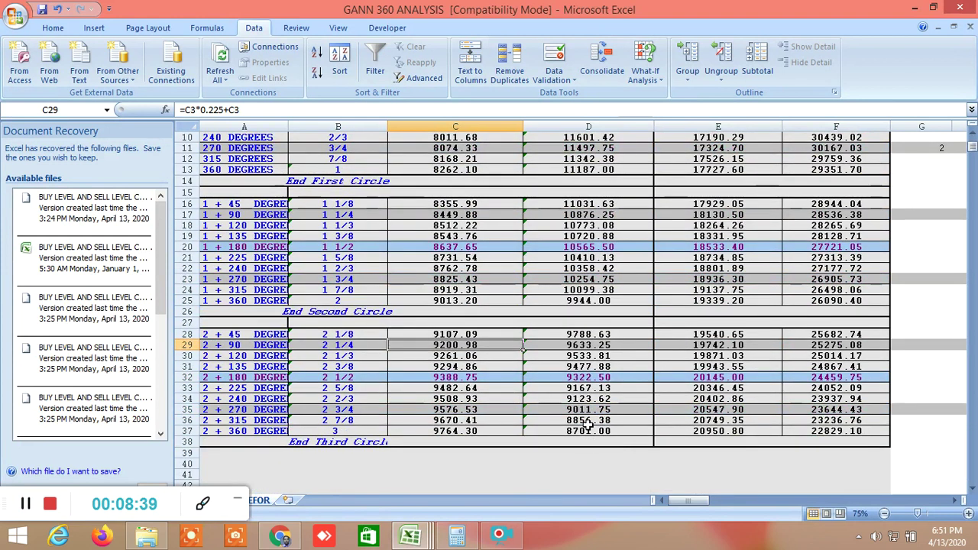
scroll(588, 424, "up", 3)
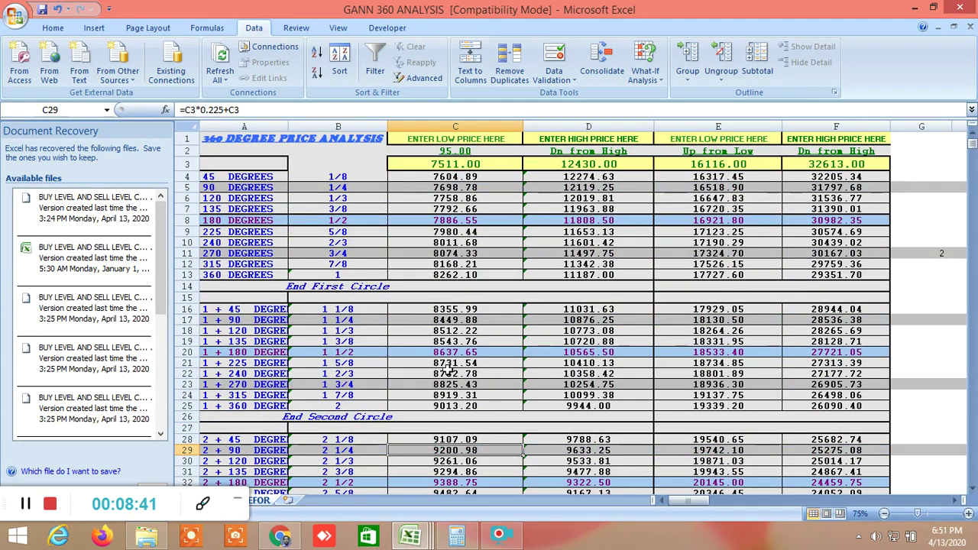
scroll(449, 370, "down", 3)
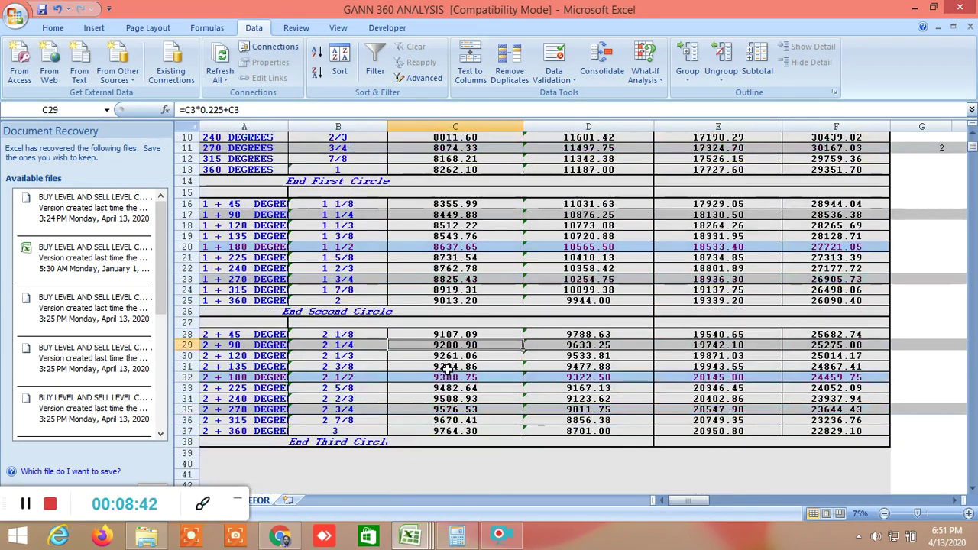
Examine the column C upward levels around the second and third circles and the 180 degree levels in C20 and C8
left_click(457, 333)
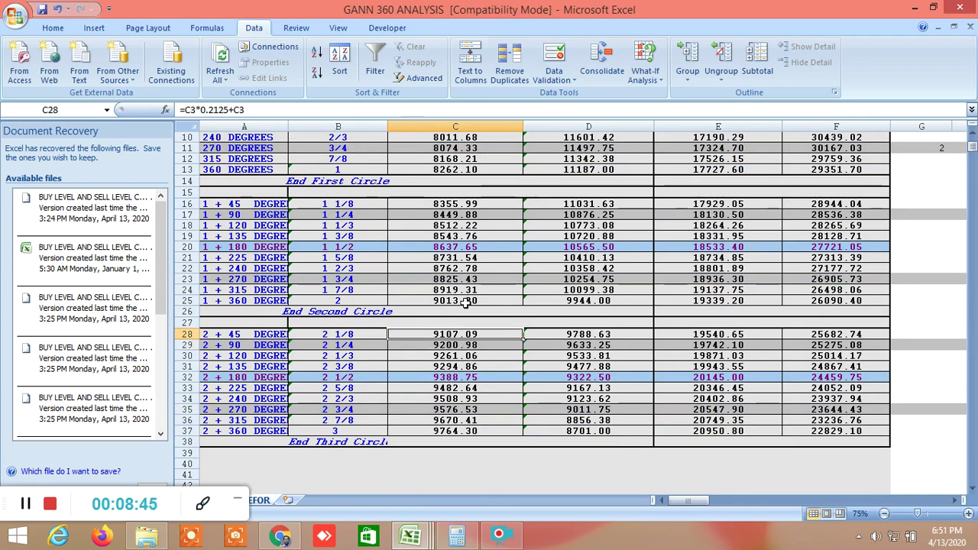
left_click(464, 302)
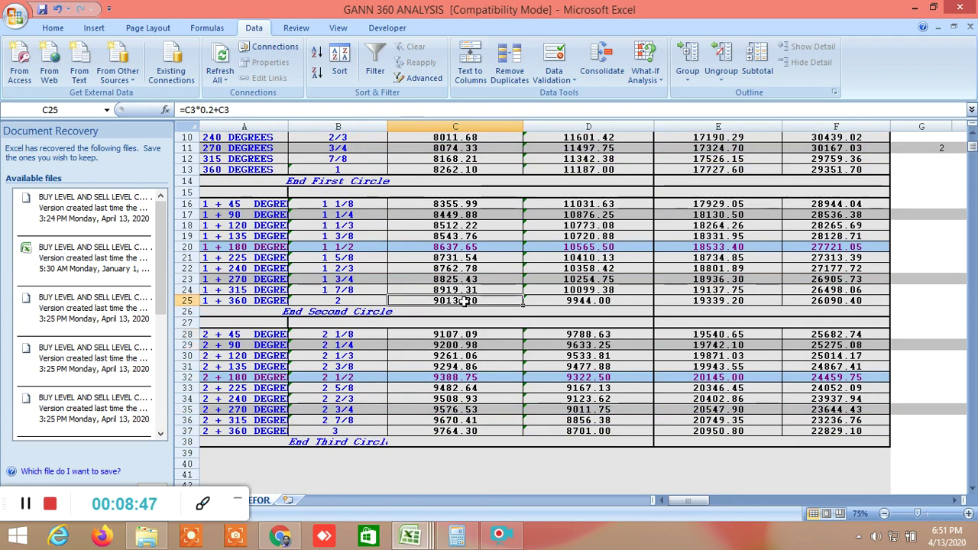
left_click(462, 334)
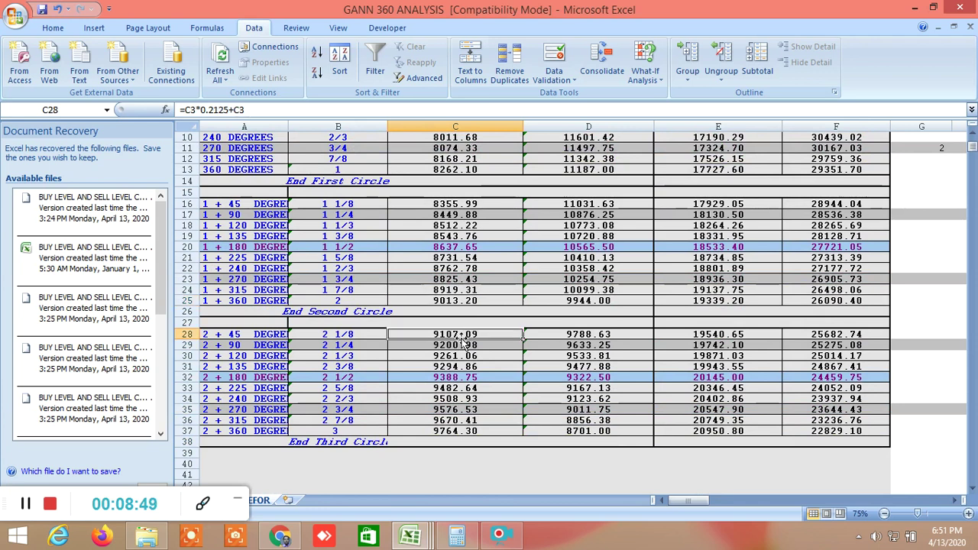
left_click(459, 346)
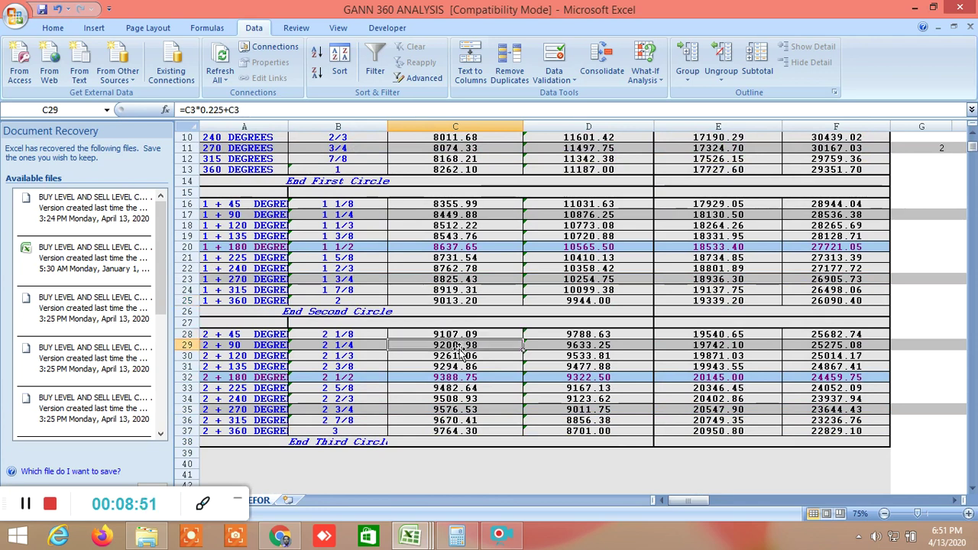
left_click(453, 291)
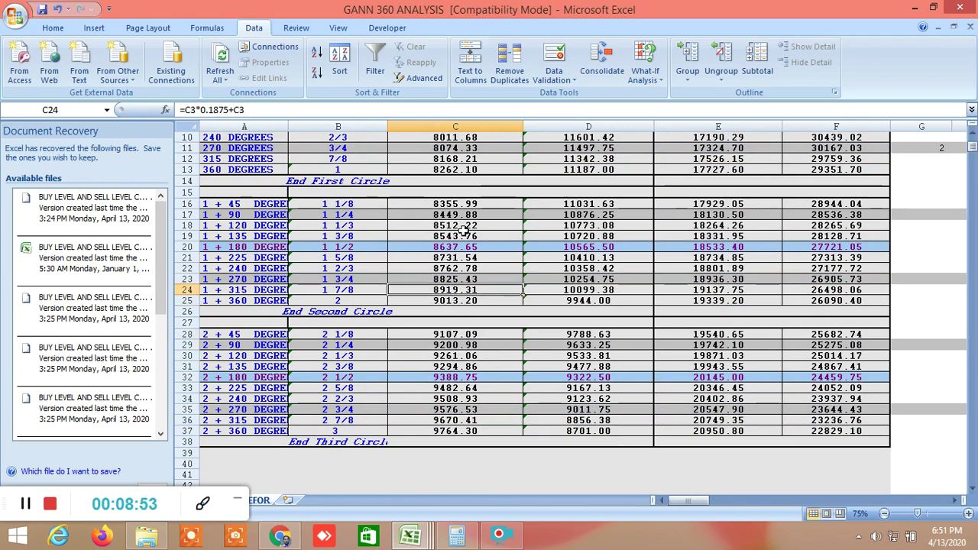
left_click(456, 303)
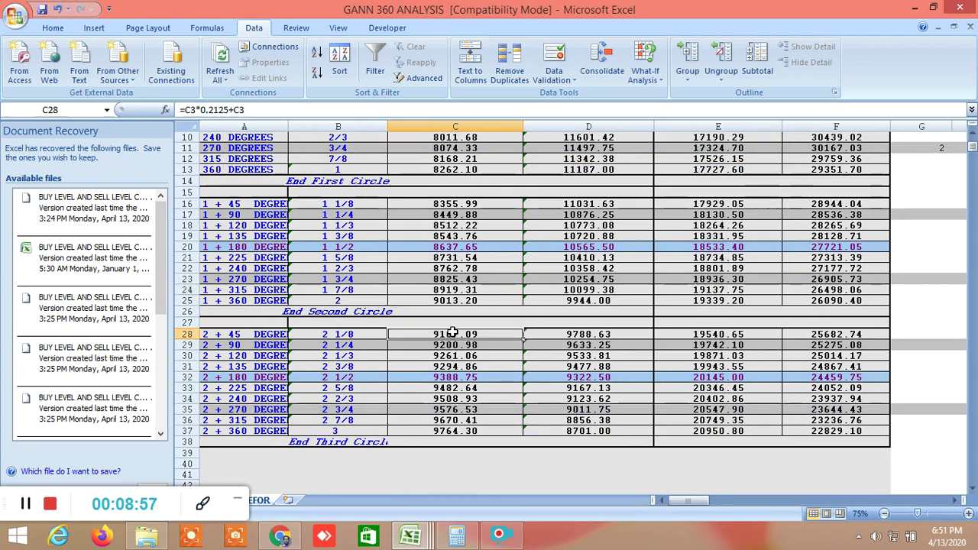
left_click(462, 247)
scroll(528, 279, "up", 3)
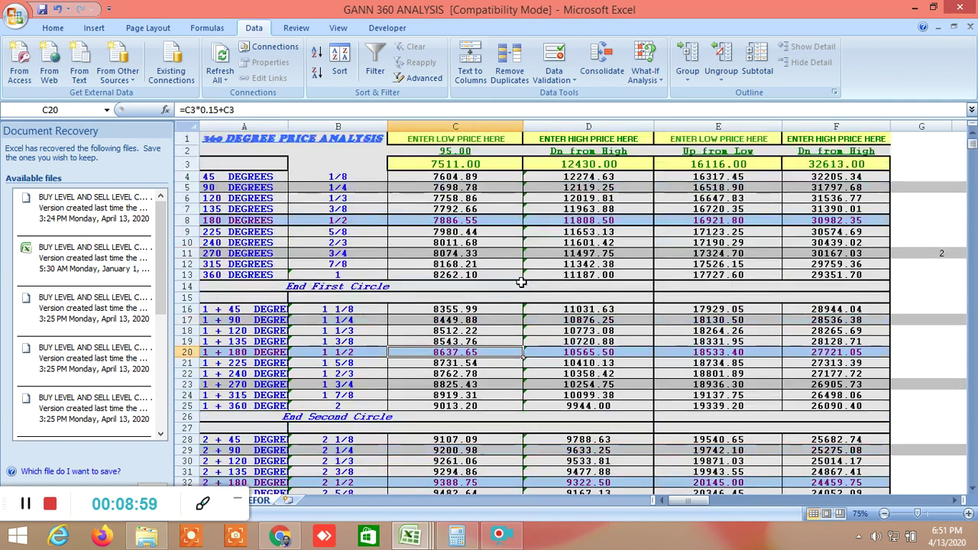
left_click(459, 220)
Check the 2 + 45 degree upward level in cell E28 against the other third-circle levels in column E
scroll(464, 337, "down", 5)
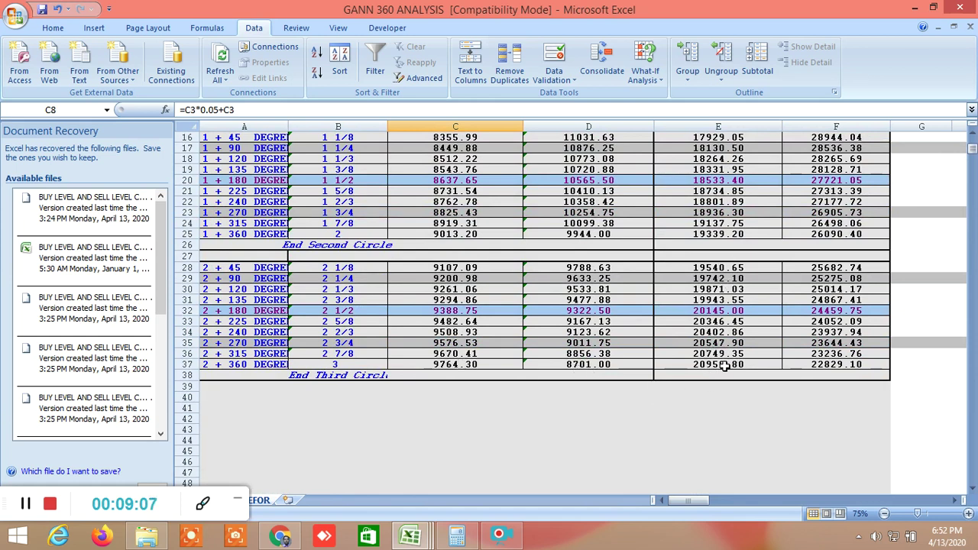
scroll(722, 367, "up", 1)
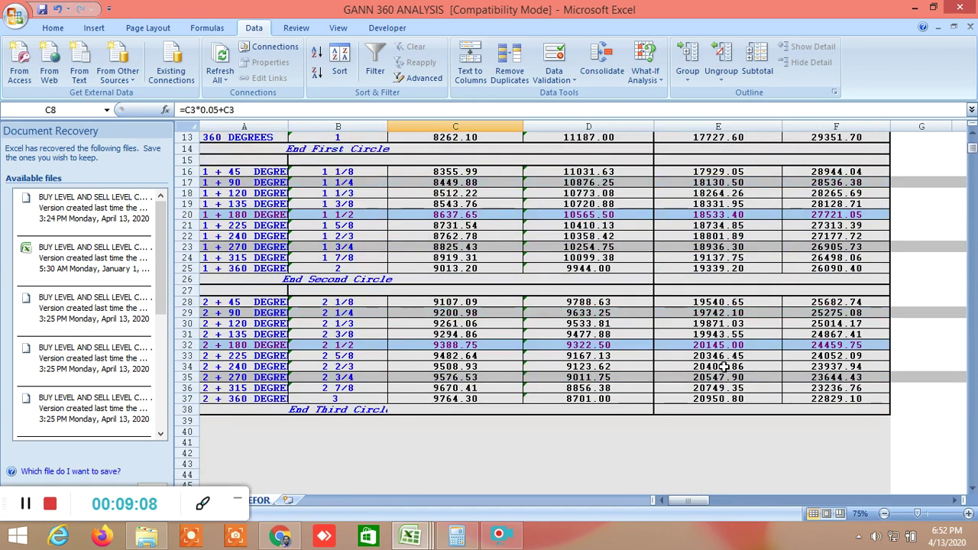
left_click(720, 303)
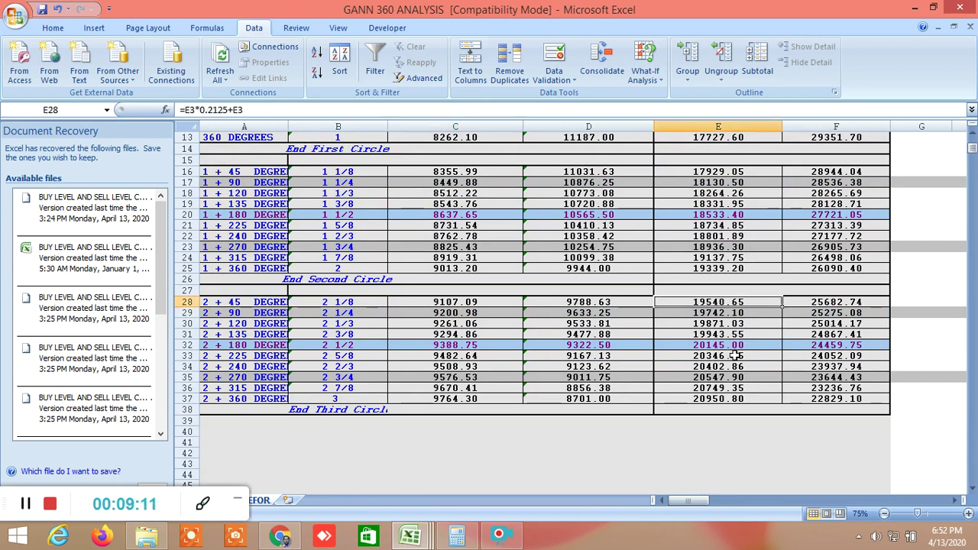
Switch to the BUY LEVEL AND SELL LEVEL CUM SCREENER workbook and locate its 360 degree price analysis upside first cycle columns
left_click(411, 535)
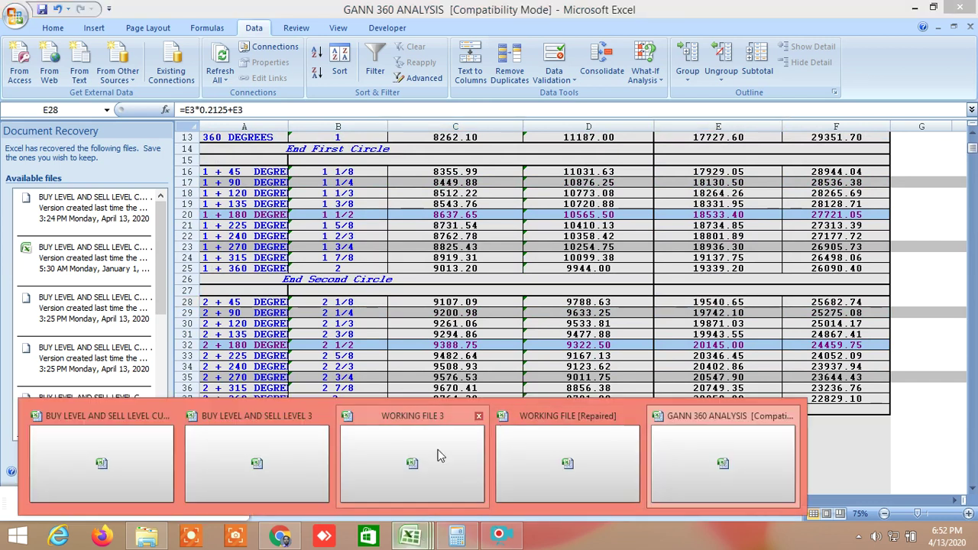
left_click(91, 454)
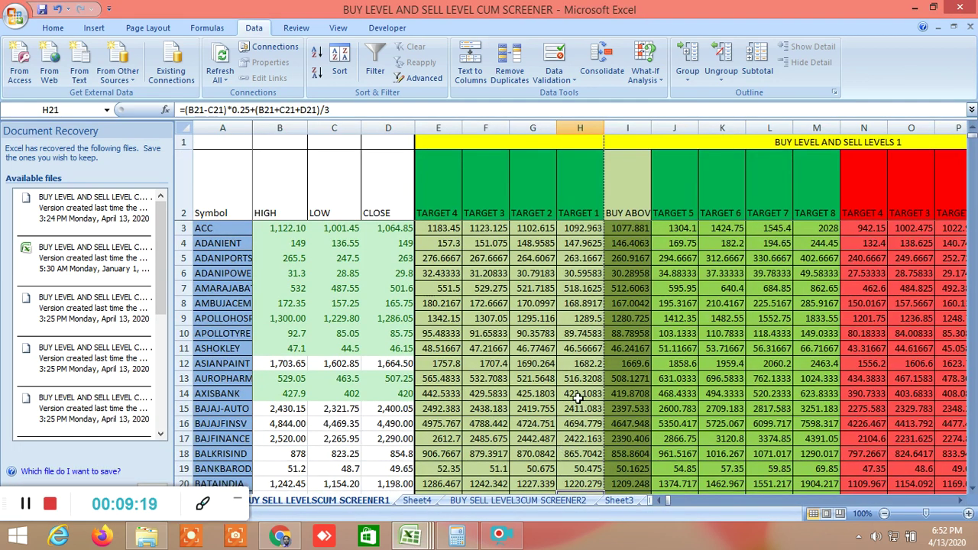
left_click(348, 363)
scroll(348, 364, "down", 11)
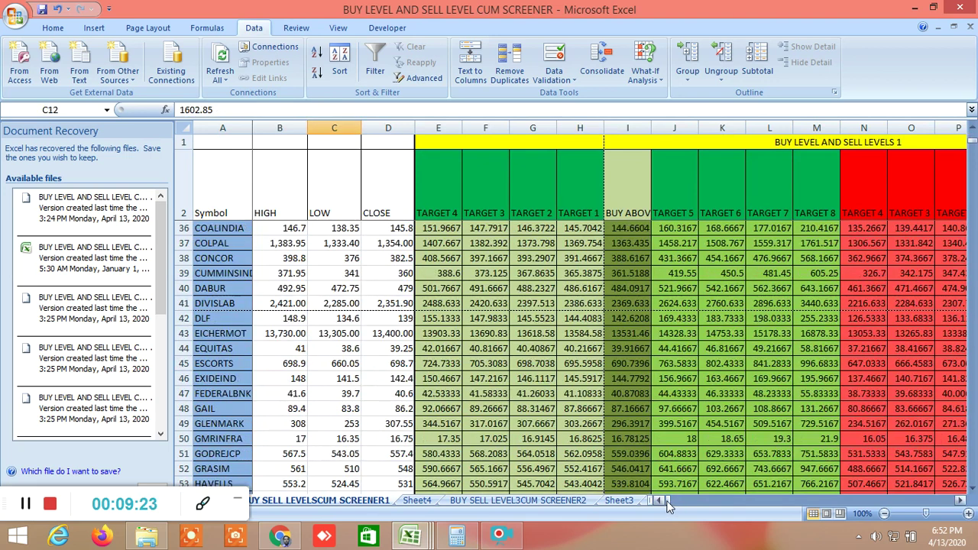
left_click_drag(668, 503, 772, 495)
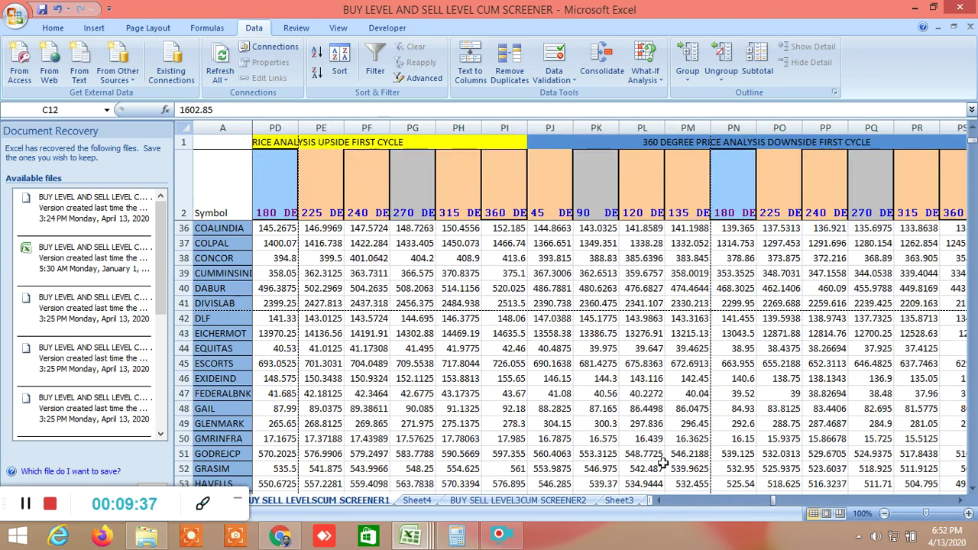
left_click(657, 500)
left_click(658, 499)
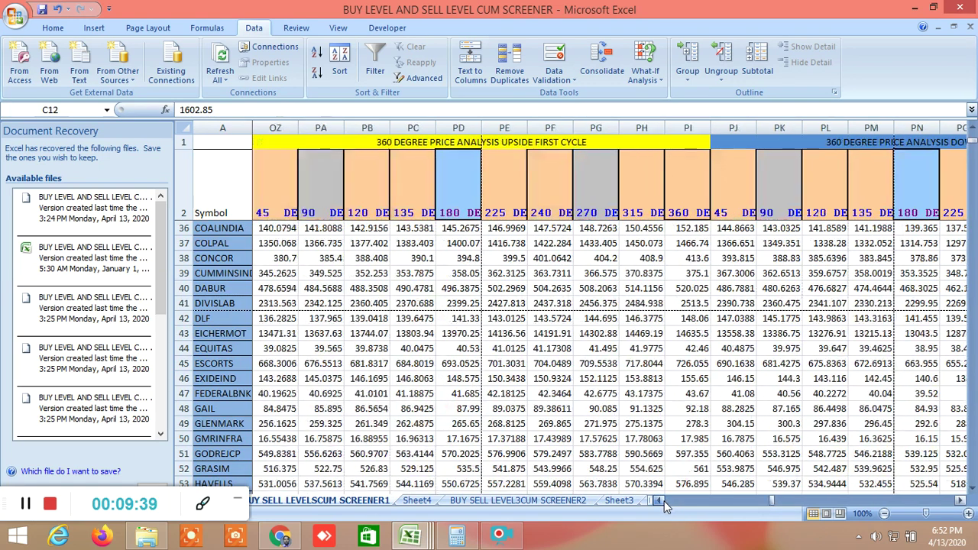
left_click(658, 500)
Find the BANKNIFTY and NIFTY rows and read their upside first cycle levels
scroll(556, 409, "down", 20)
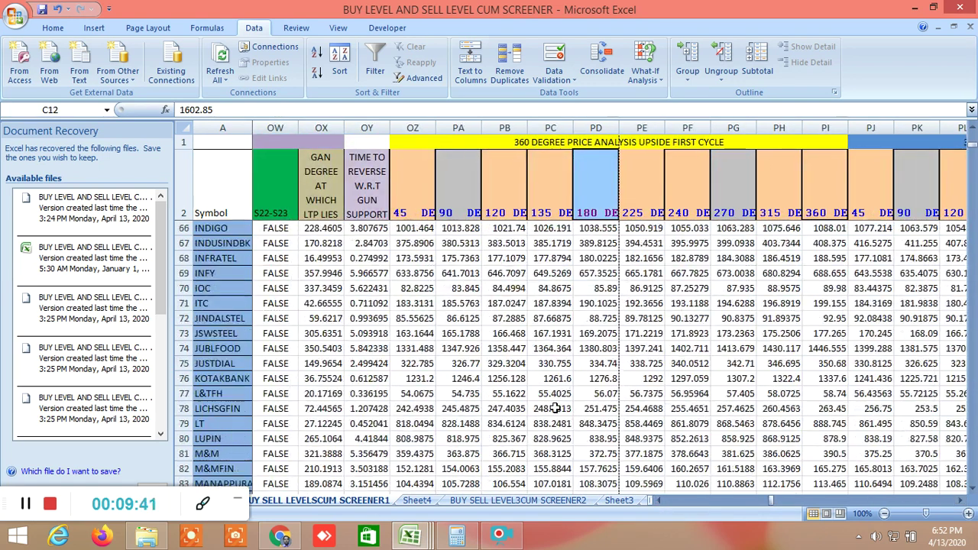
scroll(556, 409, "down", 10)
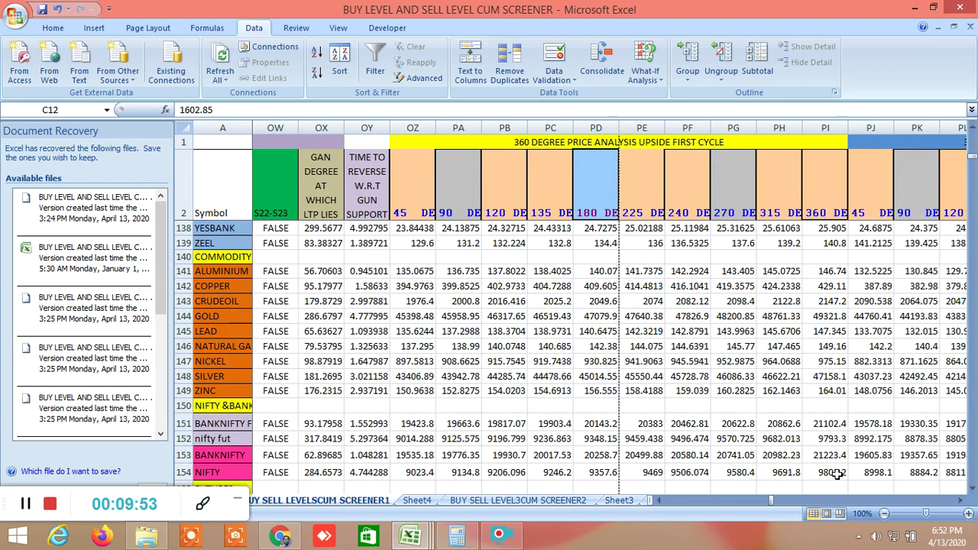
left_click(961, 504)
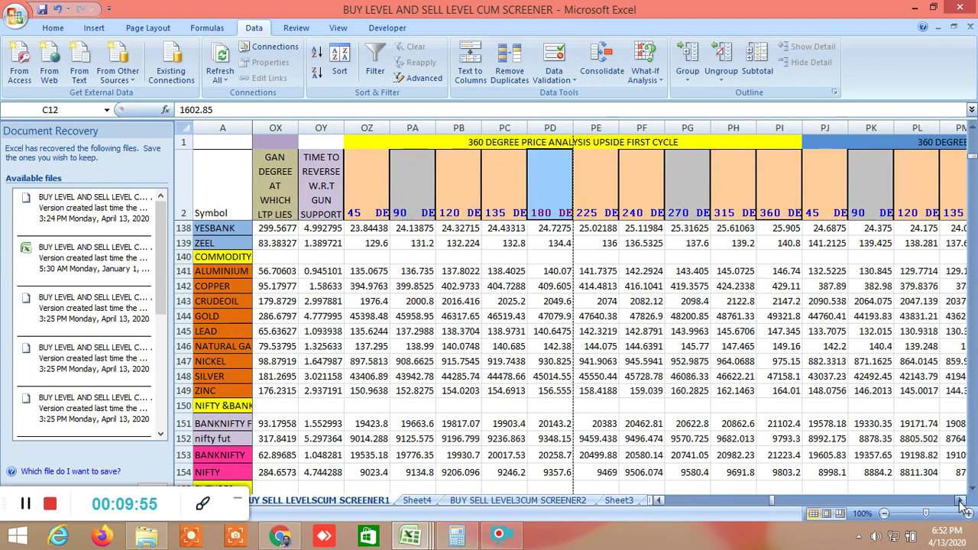
left_click(962, 504)
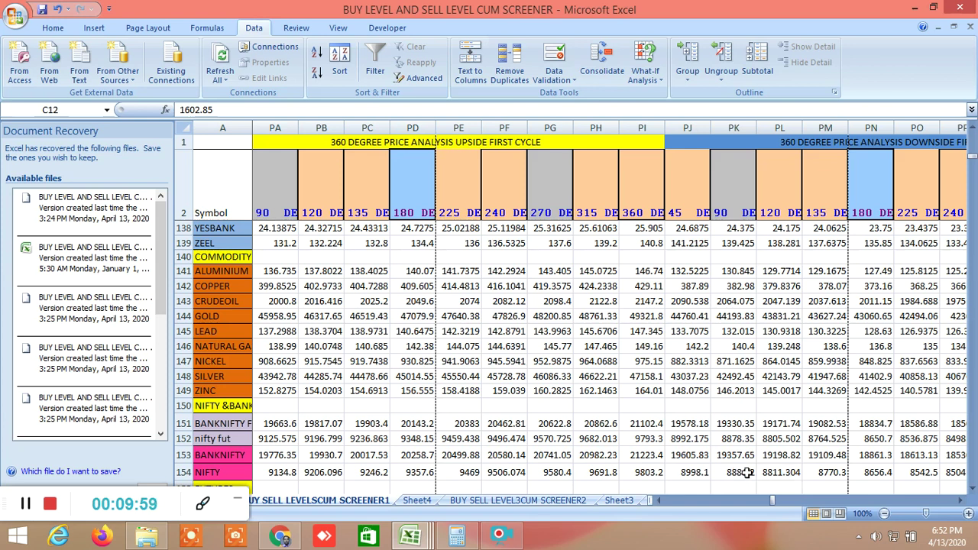
Read the BANKNIFTY and NIFTY levels in the 360 degree price analysis downside first cycle columns
left_click(961, 504)
left_click(961, 504)
left_click(961, 504)
left_click(962, 505)
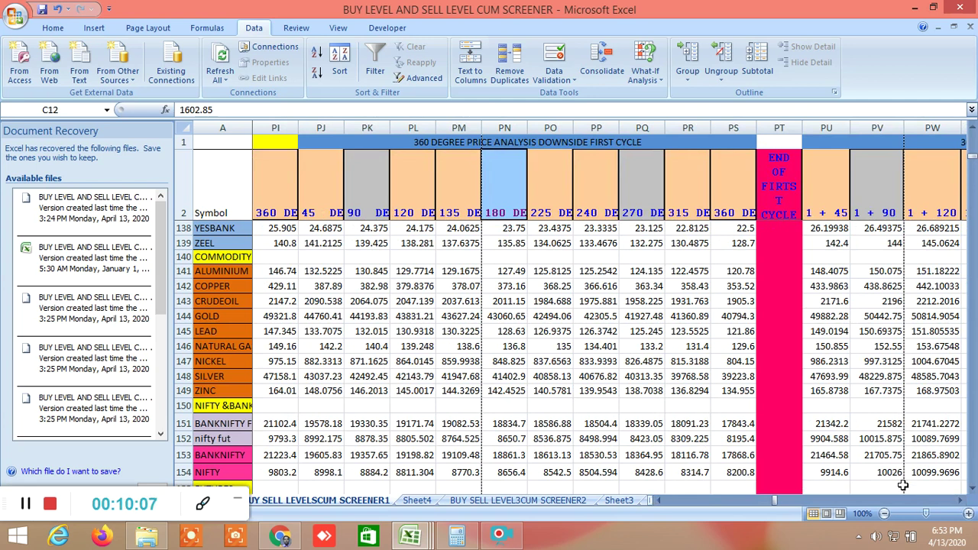
Review the BANKNIFTY and NIFTY levels across the upside and downside second cycle columns
left_click(961, 501)
left_click(960, 500)
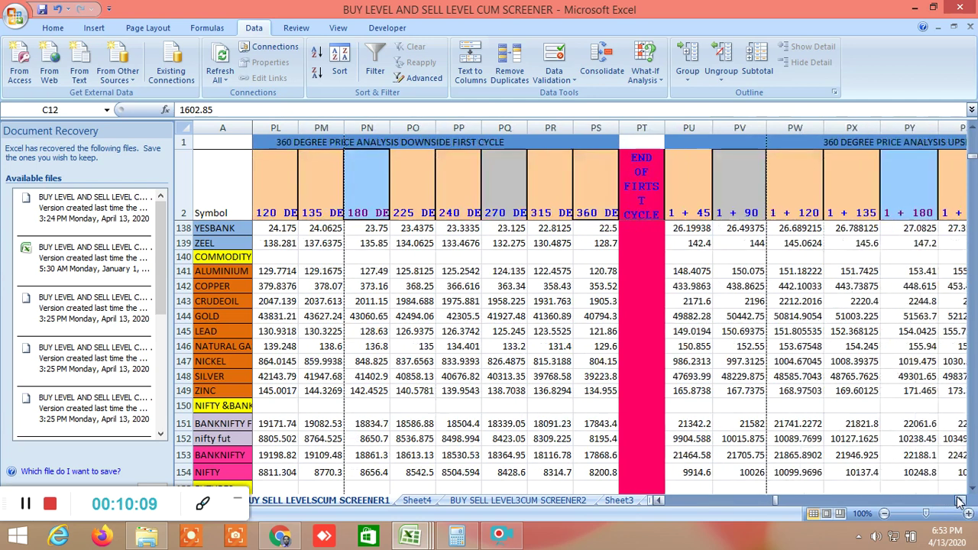
left_click(961, 501)
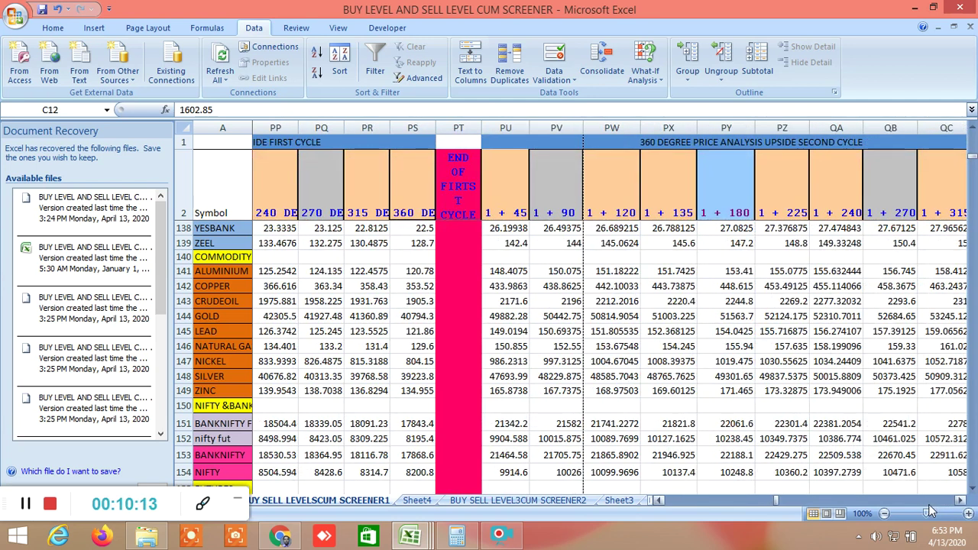
left_click(960, 501)
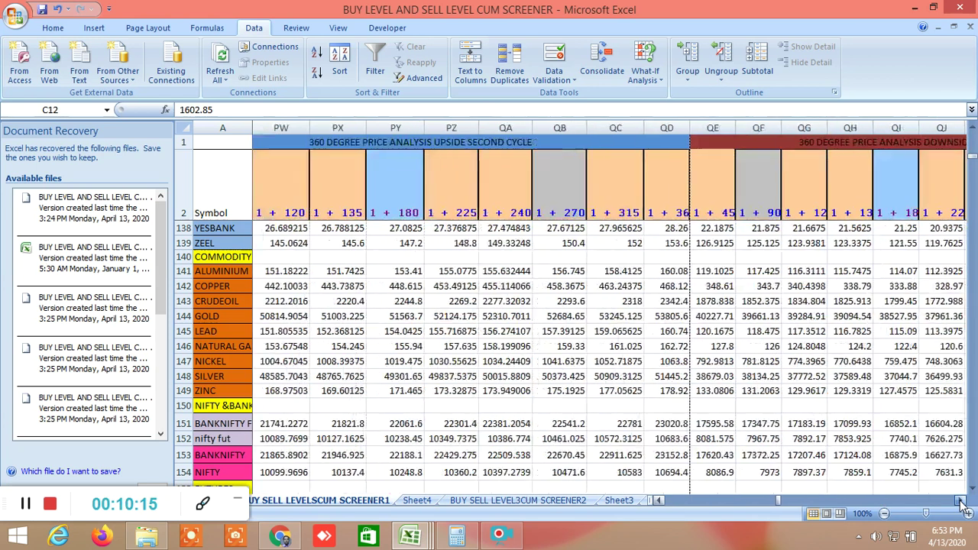
left_click(960, 500)
left_click(961, 500)
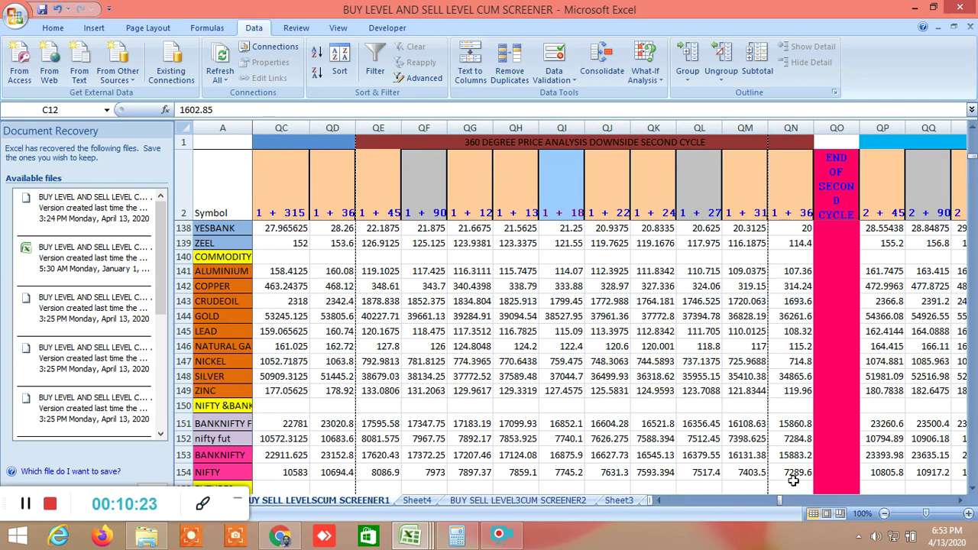
Review the BANKNIFTY and NIFTY levels across the third cycle columns and the 360 degree analysis with difference columns
left_click(961, 501)
left_click(962, 500)
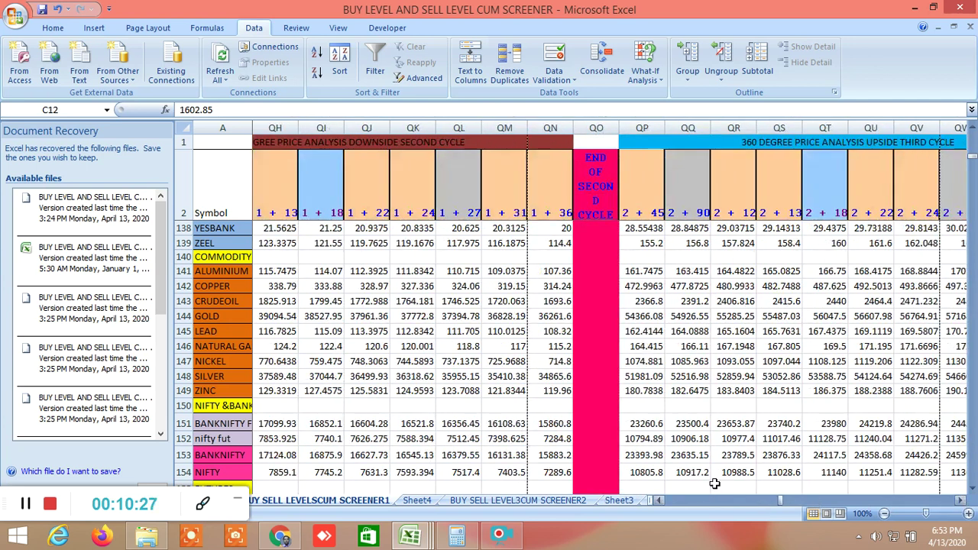
left_click(961, 500)
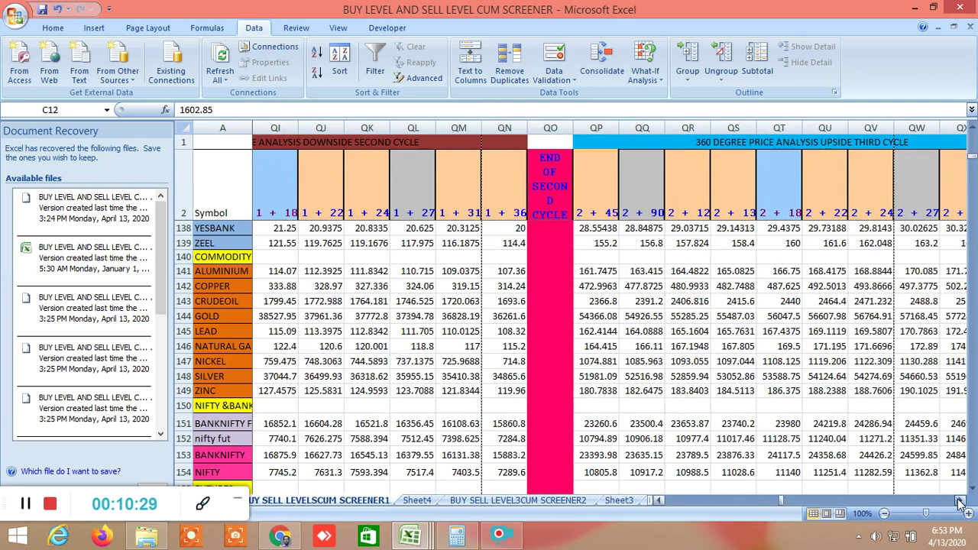
left_click(961, 501)
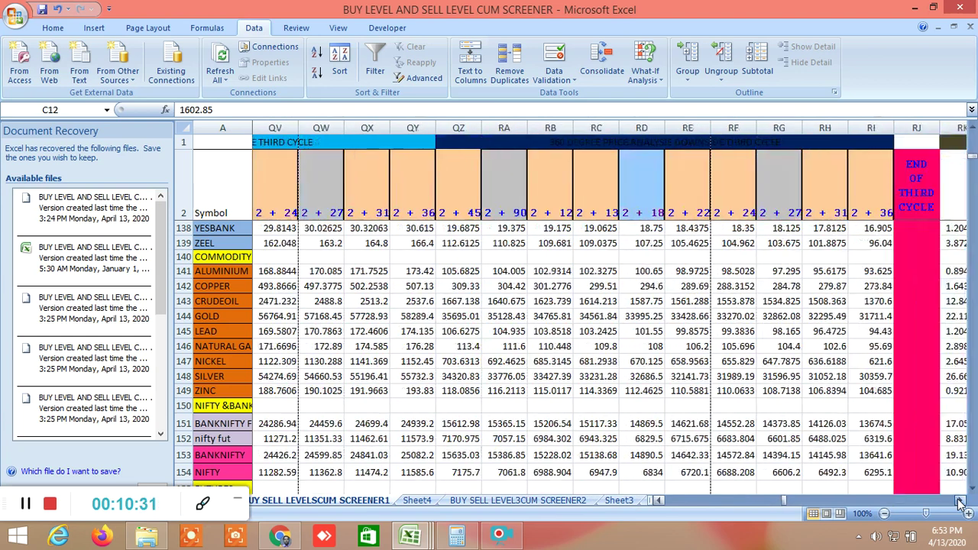
left_click(961, 501)
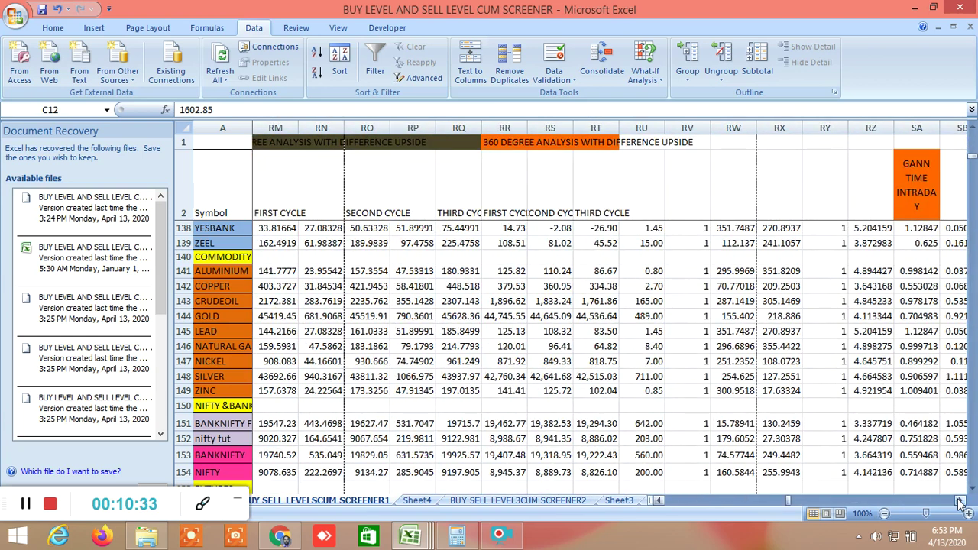
left_click(961, 500)
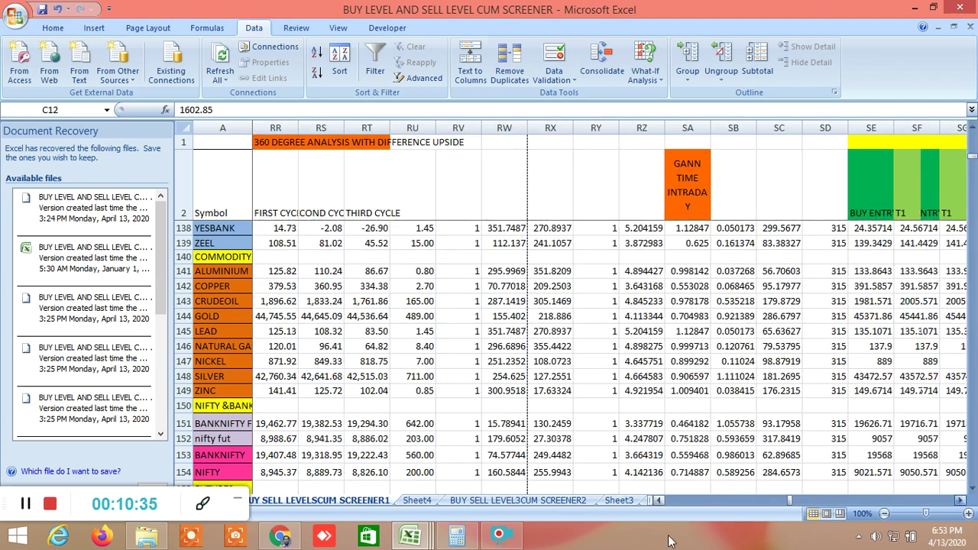
Switch to the WORKING FILE 3 workbook and locate the Gann degree columns beyond the support levels for the index rows
mouse_move(426, 541)
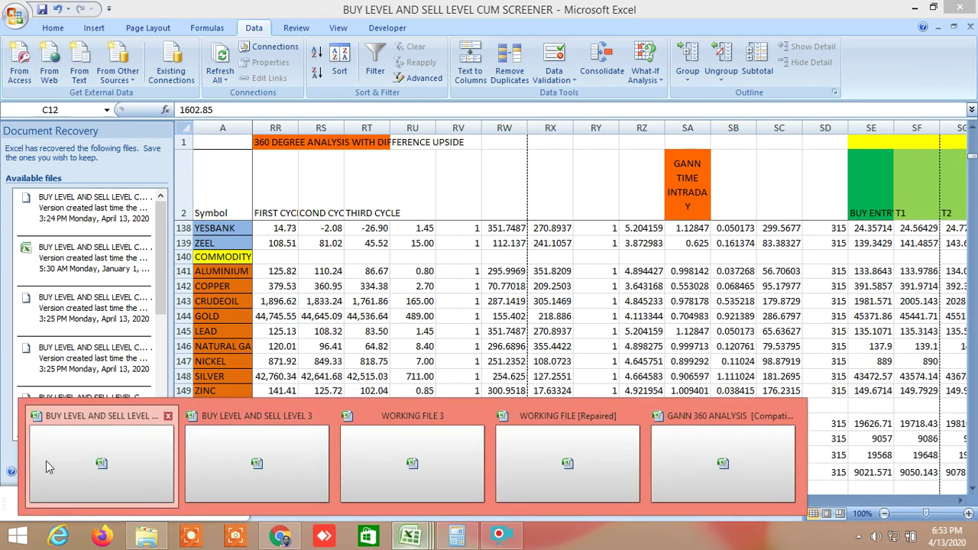
left_click(443, 462)
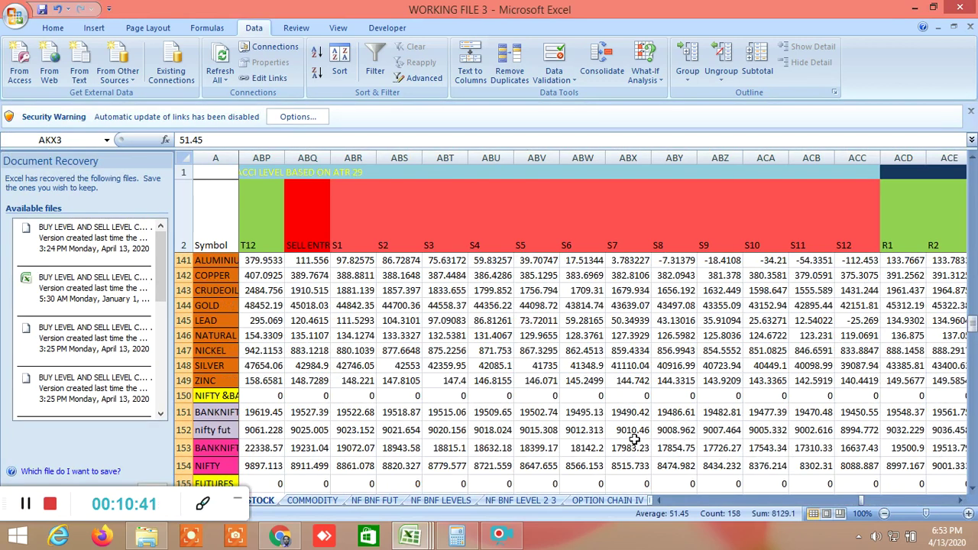
scroll(581, 434, "up", 5)
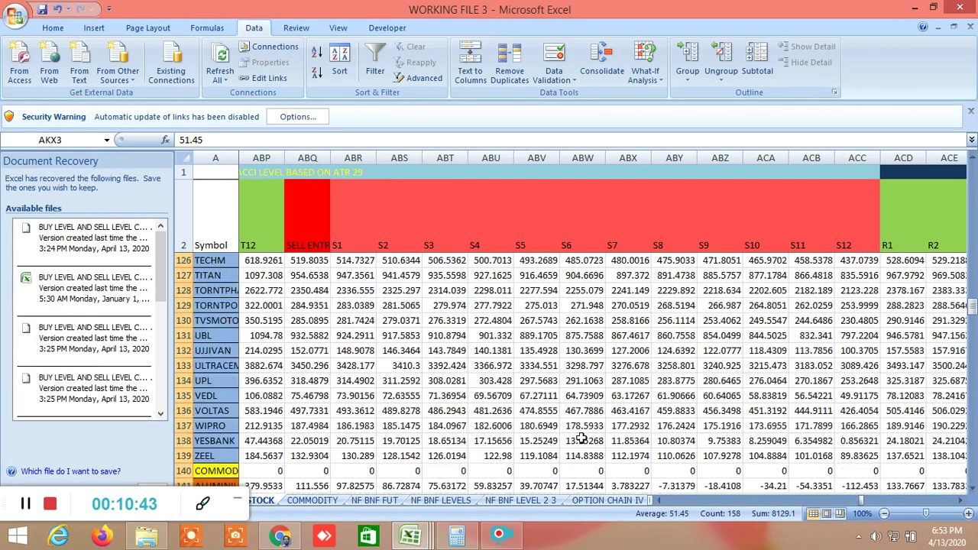
scroll(780, 450, "down", 4)
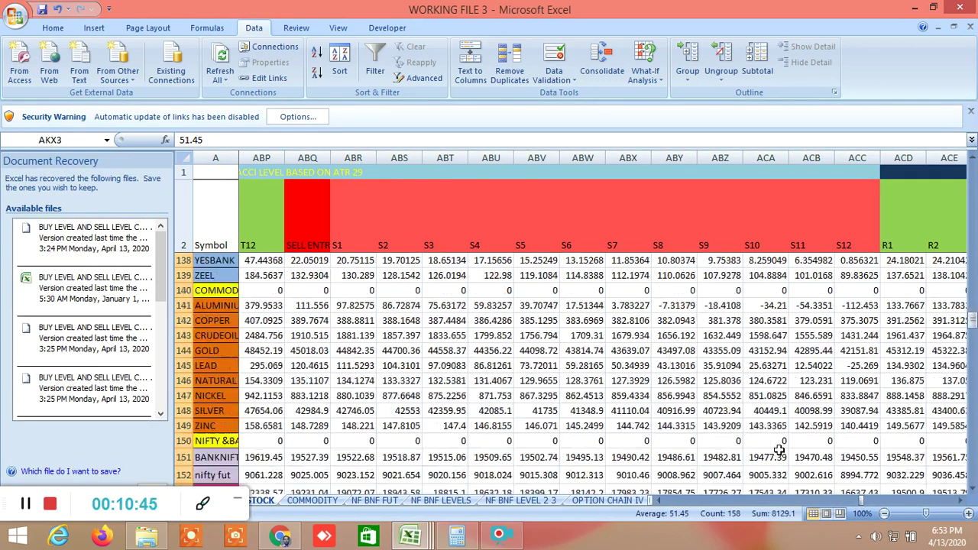
left_click_drag(865, 502, 877, 509)
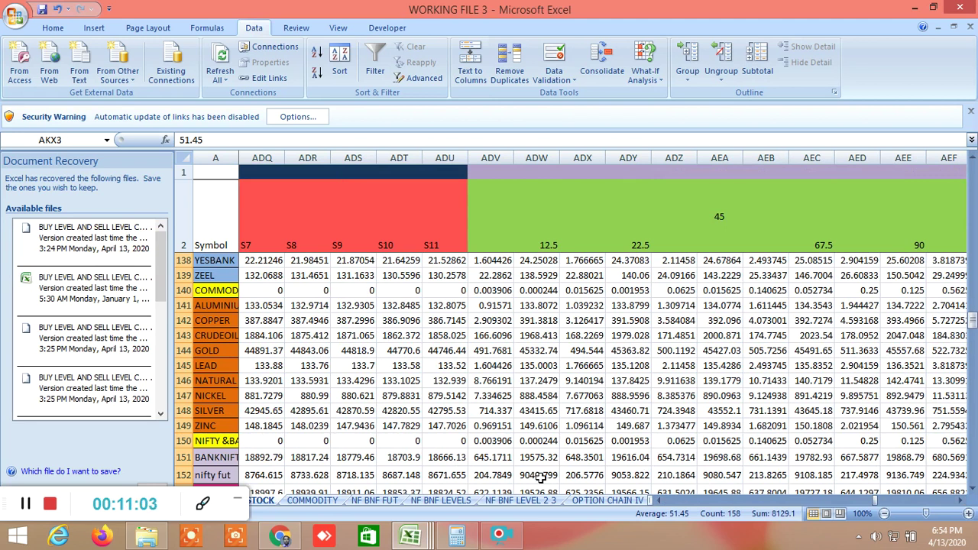
Read the nifty fut upside levels from 12.5 to 360 degrees under Gann degrees based on true range 1
left_click(960, 501)
left_click(961, 501)
left_click(961, 501)
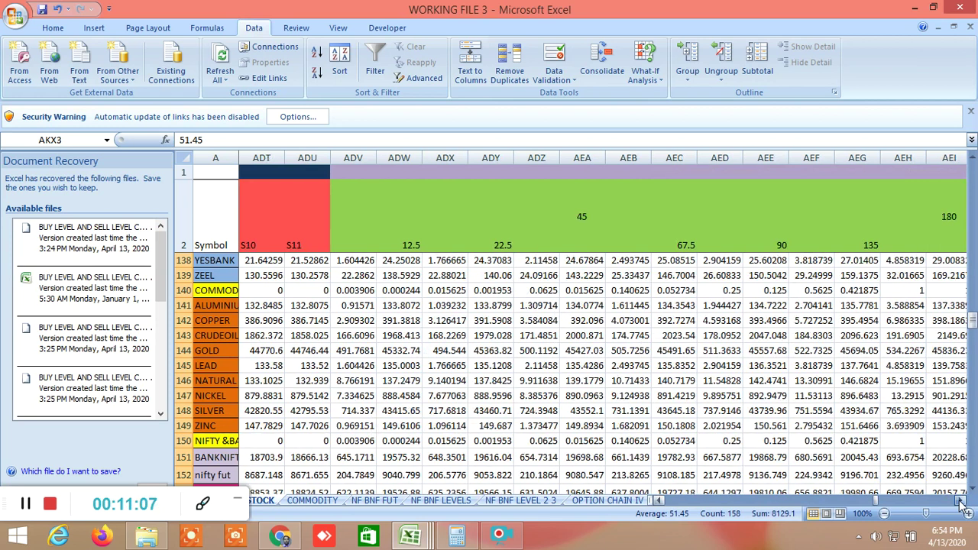
double_click(960, 500)
left_click(960, 501)
double_click(960, 501)
double_click(960, 500)
left_click(961, 501)
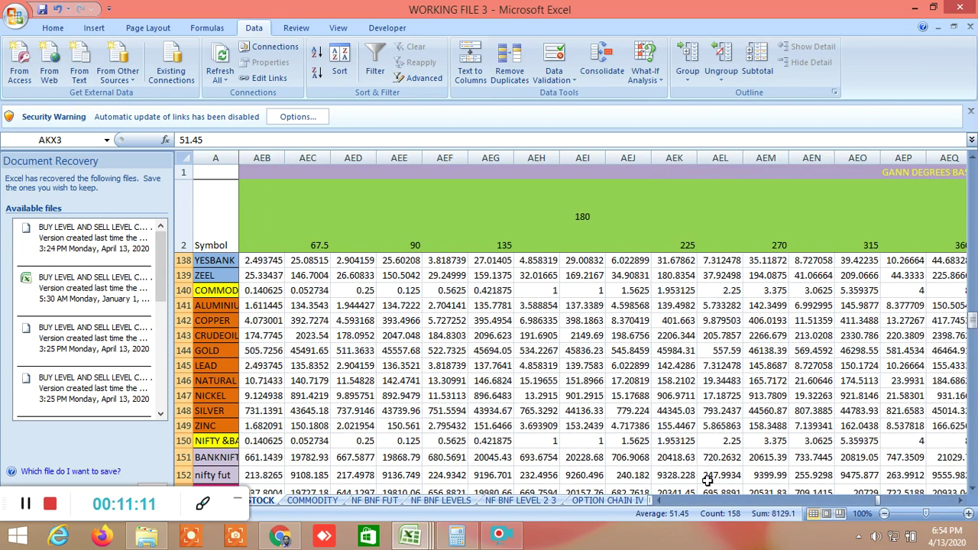
left_click(960, 500)
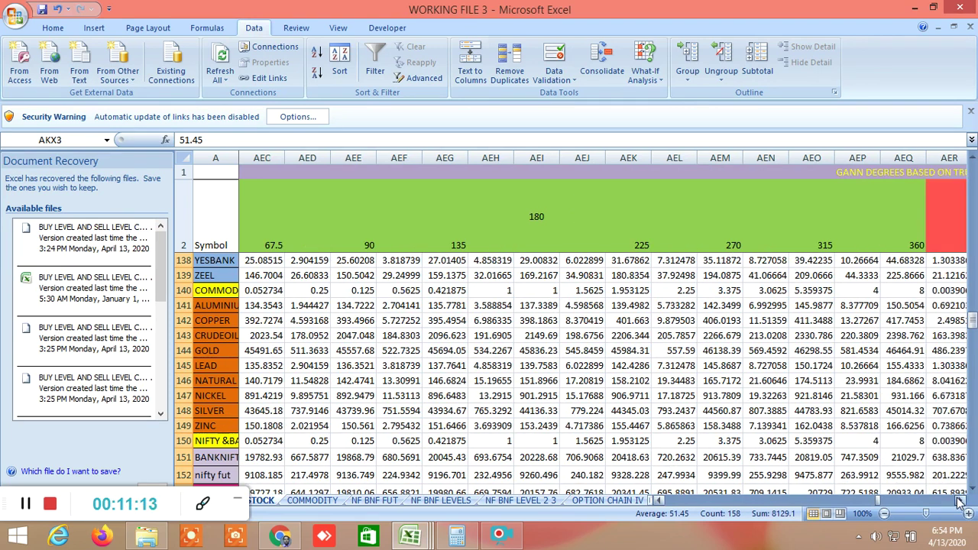
left_click(960, 500)
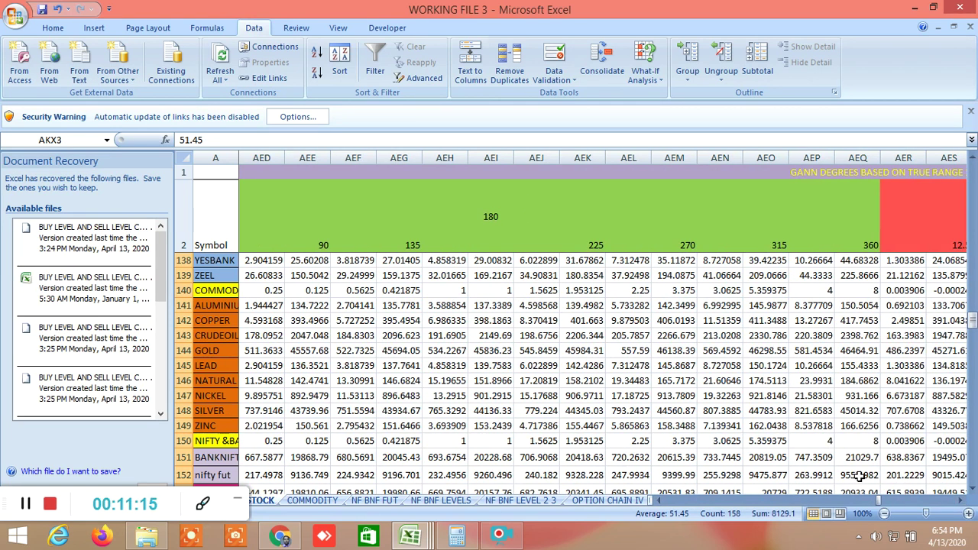
Read the nifty fut downside levels up to 360 degrees under Gann degrees based on true range 1
left_click(960, 501)
left_click(960, 500)
left_click(961, 501)
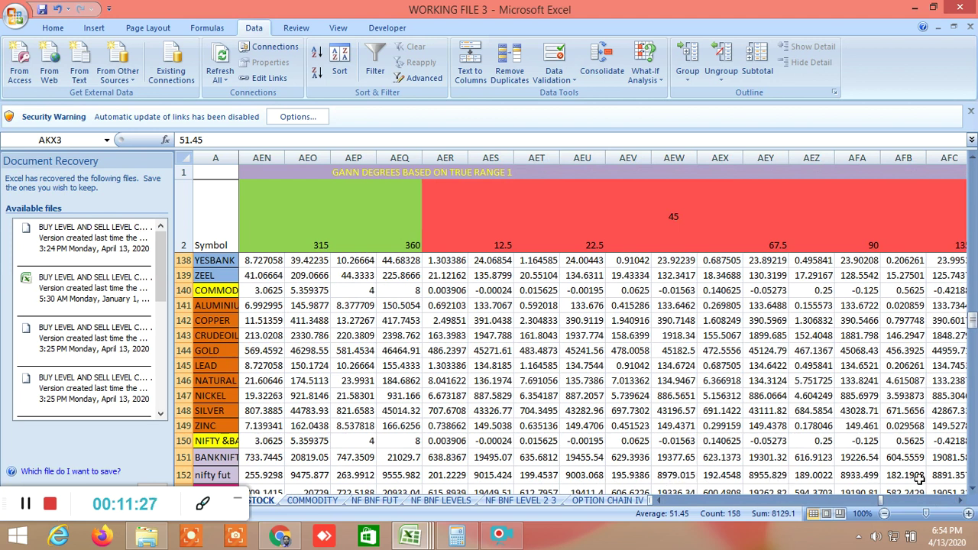
left_click_drag(961, 500, 961, 500)
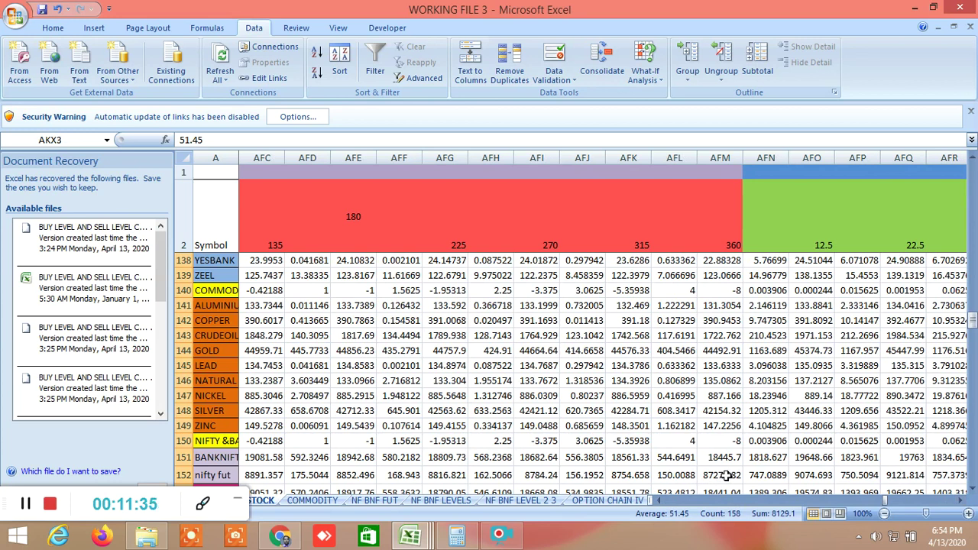
Review the upside Gann degrees based on ATR 14 and select the nifty fut 360-degree level
left_click(962, 502)
left_click_drag(962, 502, 962, 502)
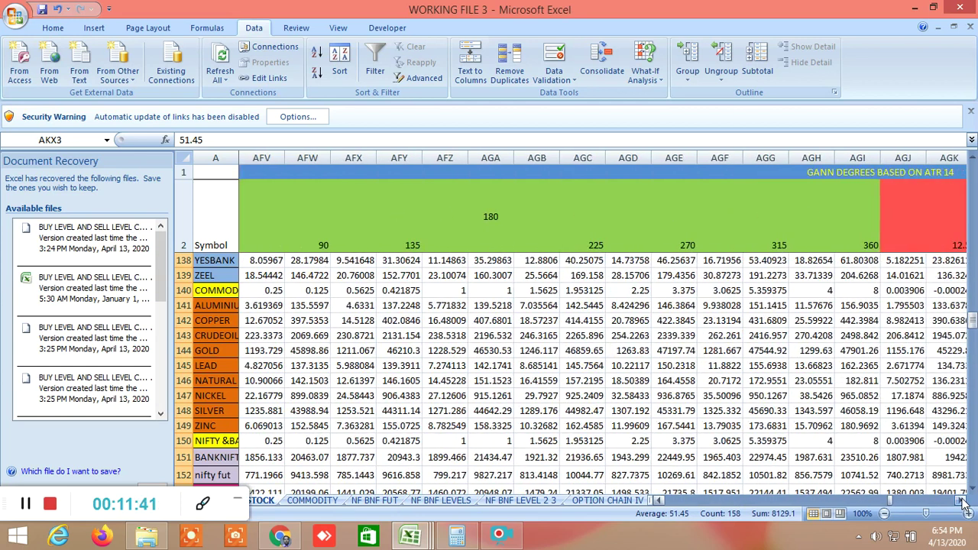
left_click(658, 501)
left_click_drag(658, 500, 658, 500)
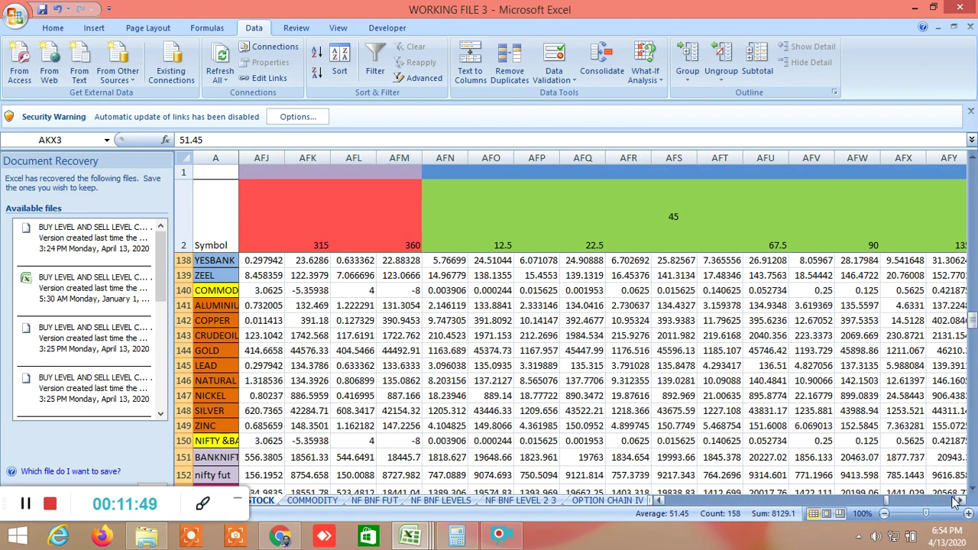
left_click_drag(960, 501, 961, 501)
left_click(859, 475)
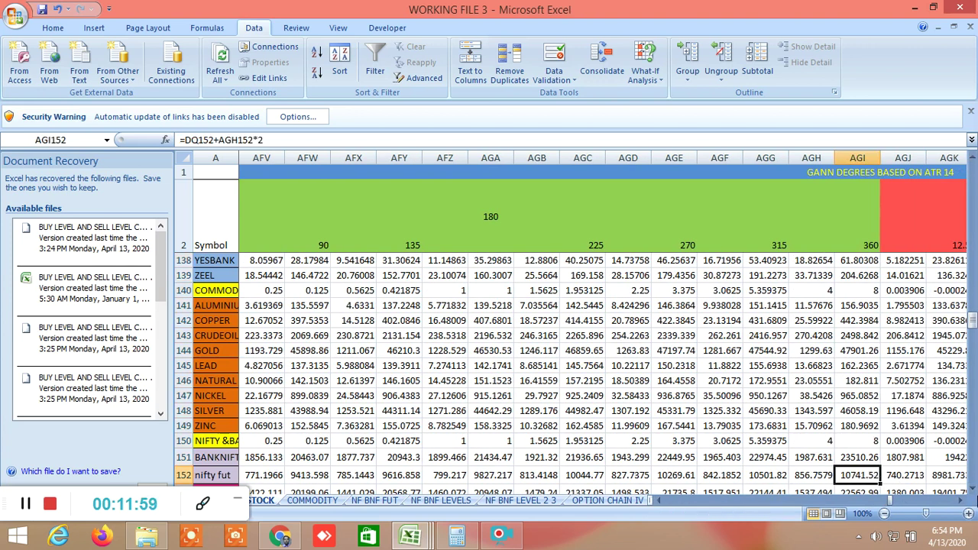
Select the nifty fut 45-degree and 360-degree levels in the downside Gann degrees based on ATR 14
left_click_drag(961, 501, 960, 501)
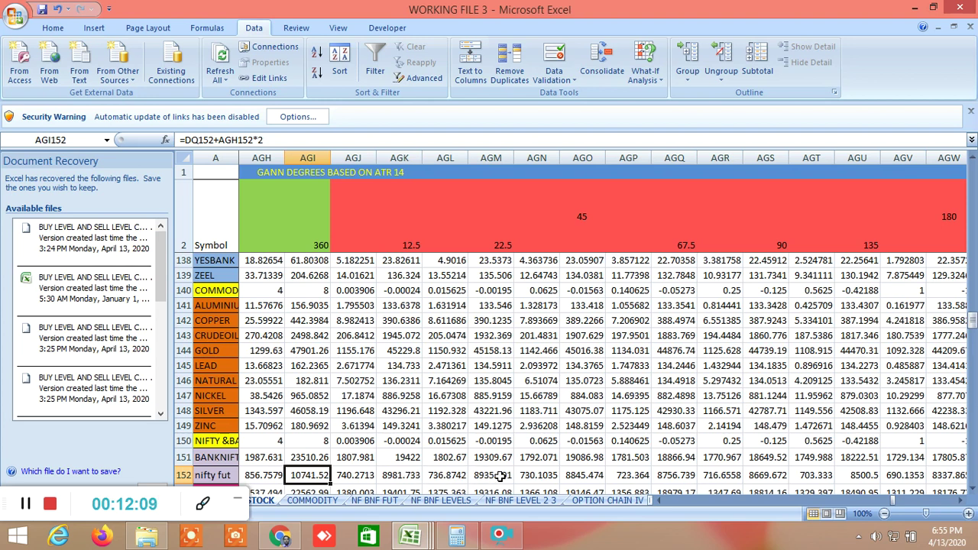
left_click(585, 473)
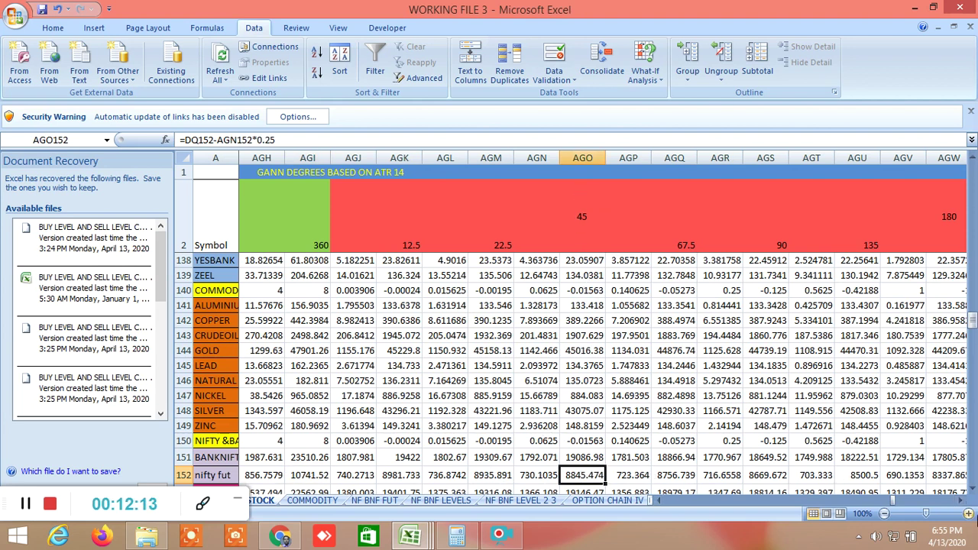
left_click(960, 501)
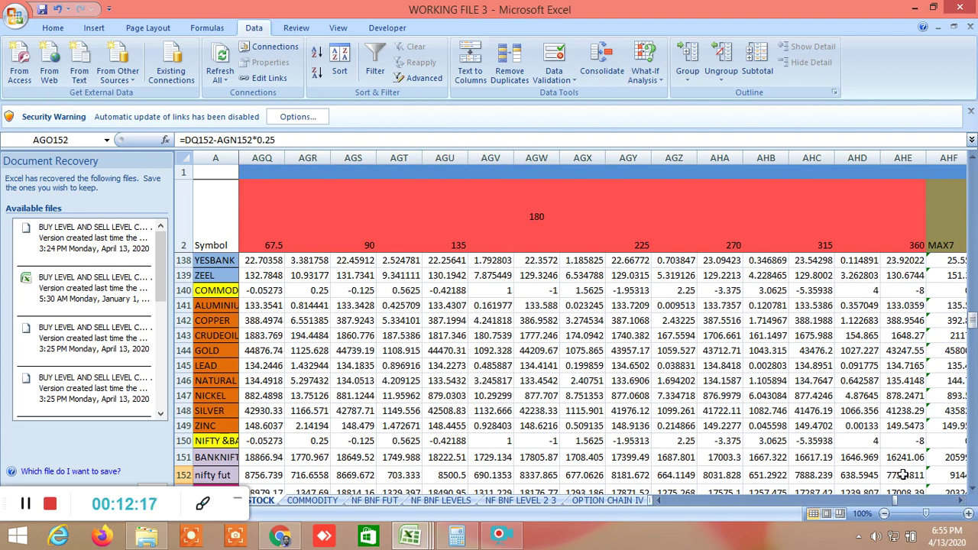
left_click(903, 474)
Find the start of the upside Gann degrees based on 1SD 7 days and read the first nifty fut levels
left_click(960, 500)
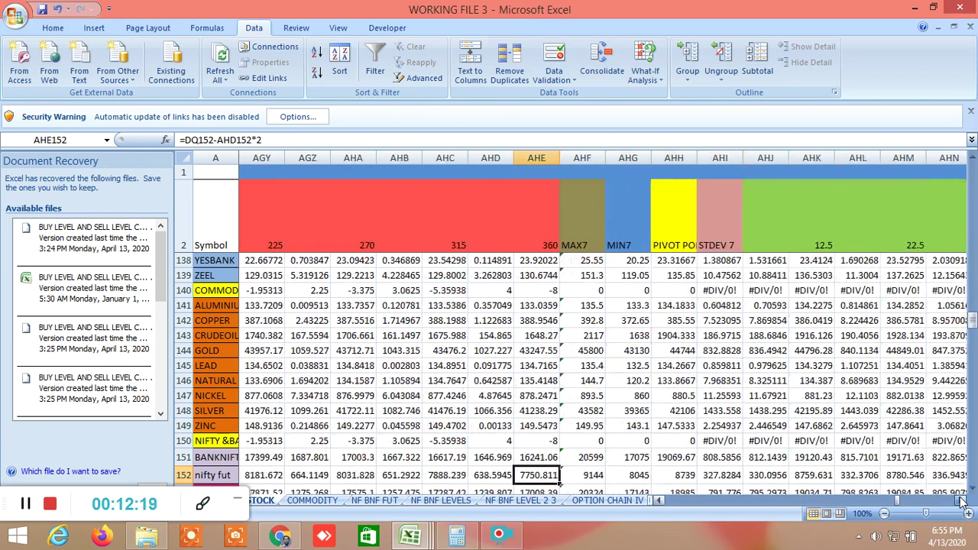
left_click(962, 501)
left_click(961, 501)
left_click(961, 500)
left_click(961, 500)
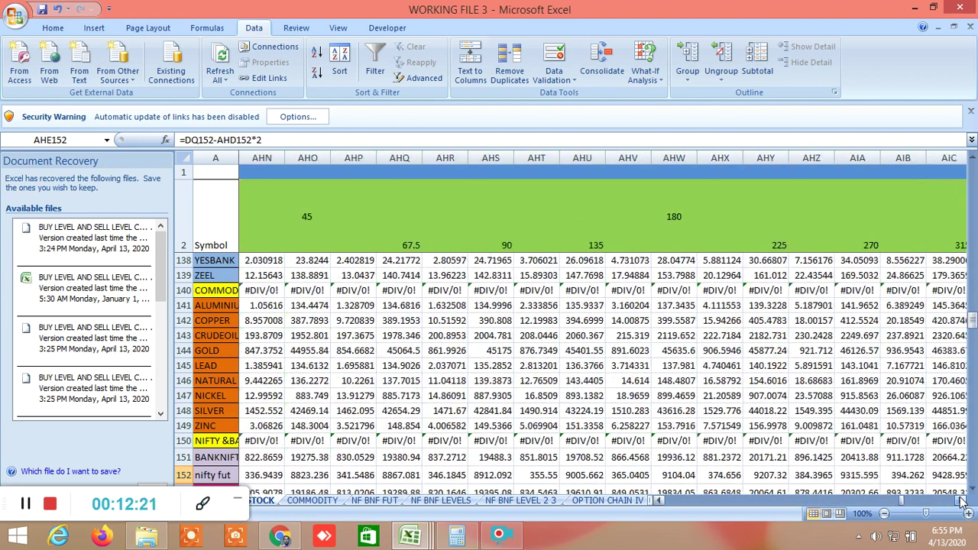
left_click(962, 501)
left_click(962, 501)
left_click(962, 501)
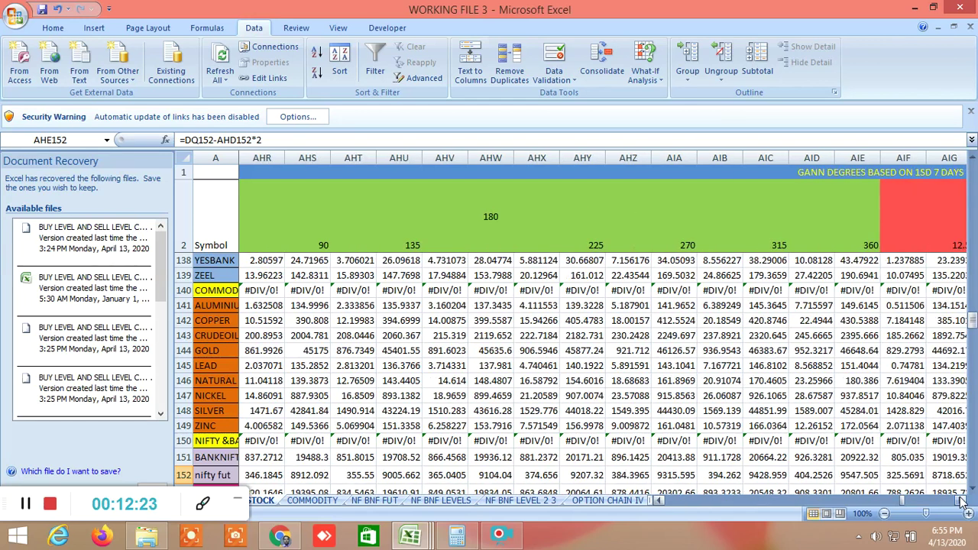
left_click(656, 500)
left_click(656, 500)
left_click(657, 500)
left_click(656, 500)
left_click(656, 500)
left_click(656, 500)
left_click(656, 499)
left_click(657, 500)
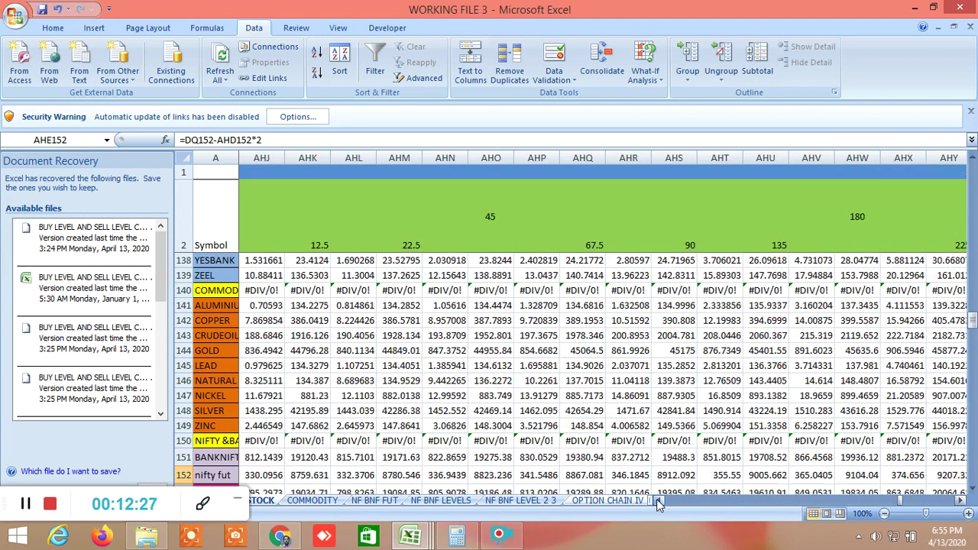
left_click(656, 499)
left_click(656, 500)
left_click(657, 500)
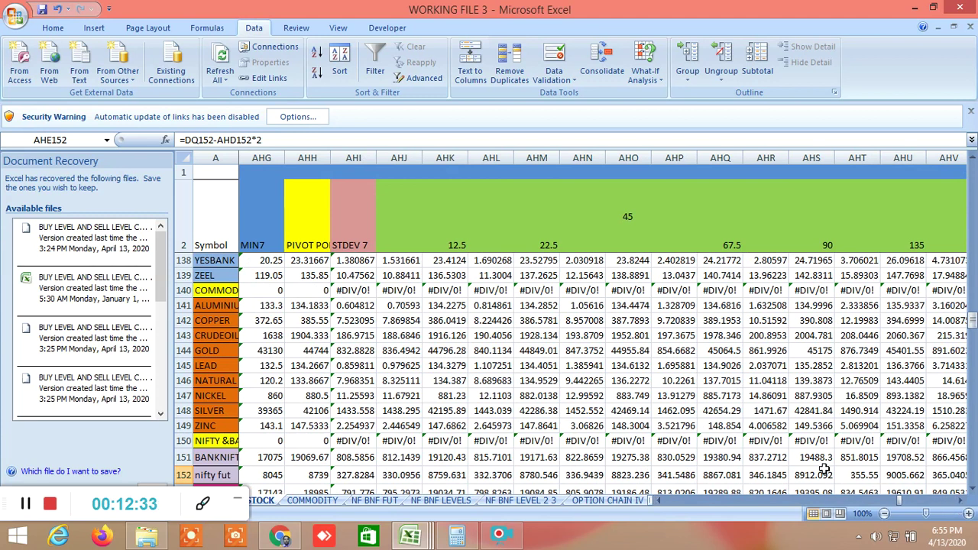
Select the nifty fut 135- and 360-degree upside levels and the 12.5-degree downside level based on 1SD 7 days
left_click(899, 475)
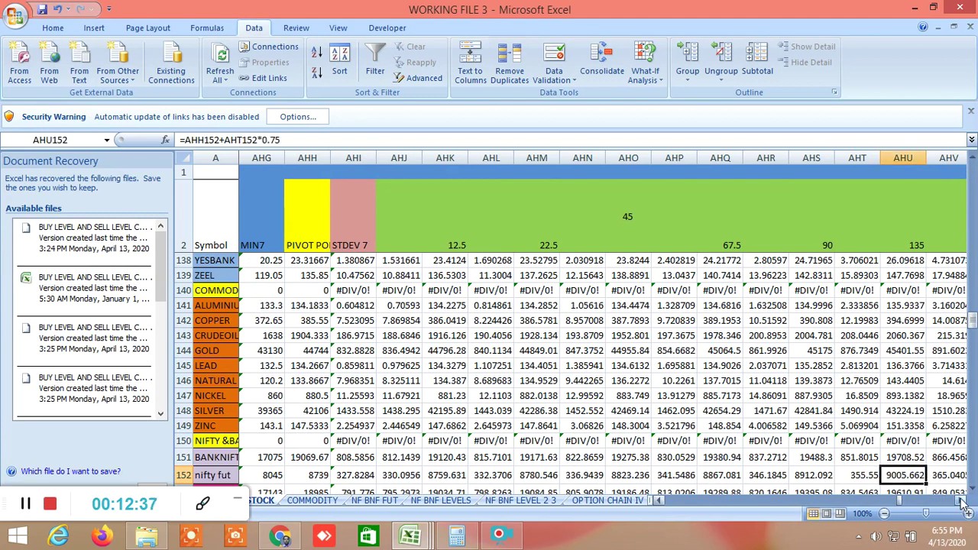
left_click_drag(962, 502, 961, 502)
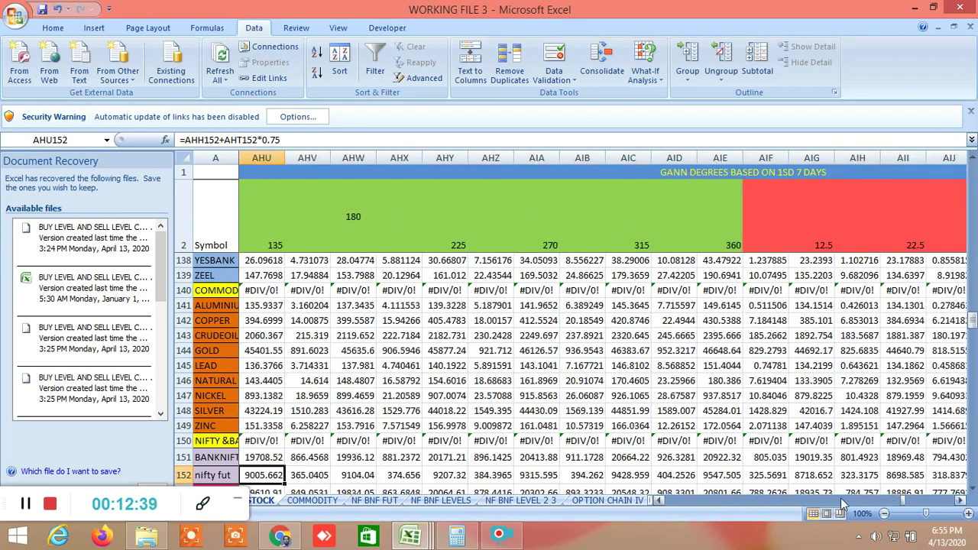
left_click(717, 477)
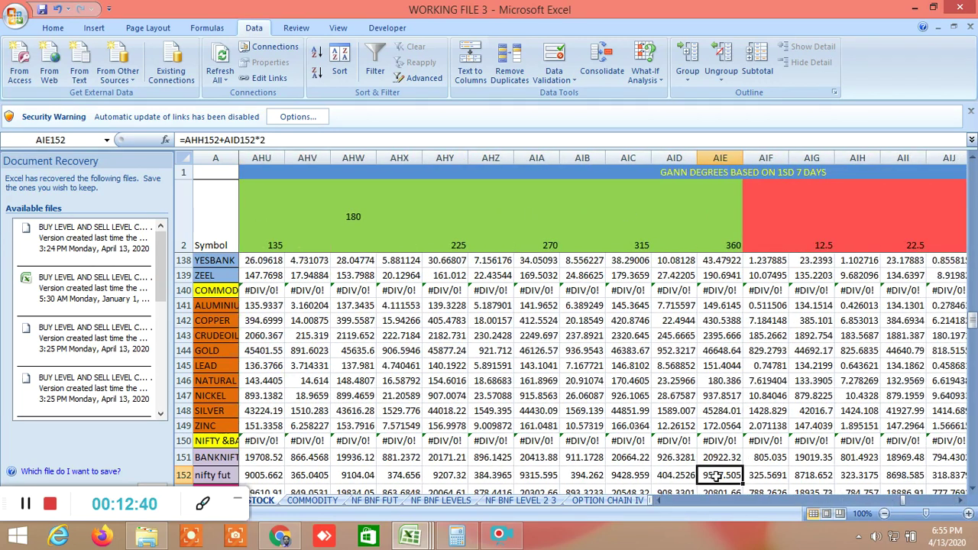
left_click(816, 475)
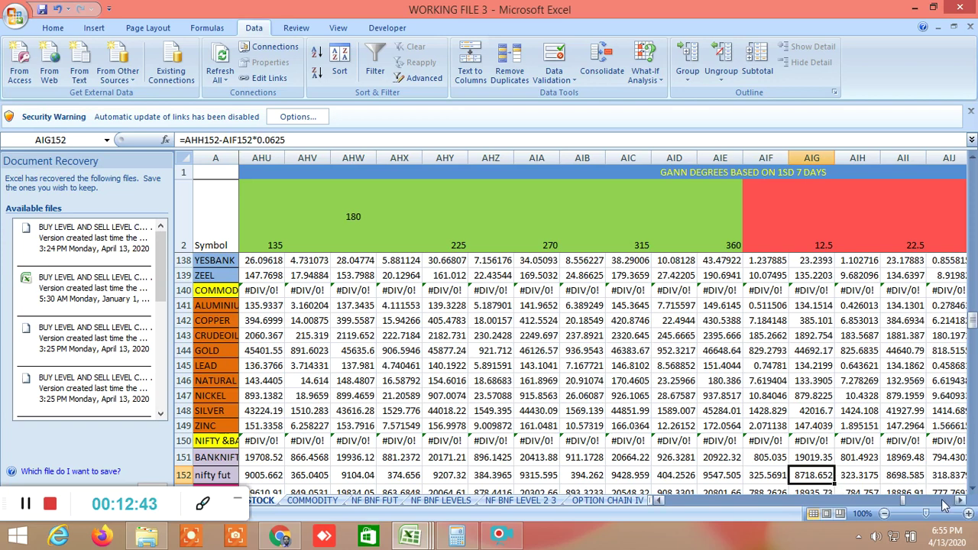
Locate the upside Gann degrees based on 1SD 15 days and select the nifty fut 135-degree level
left_click_drag(961, 502, 961, 502)
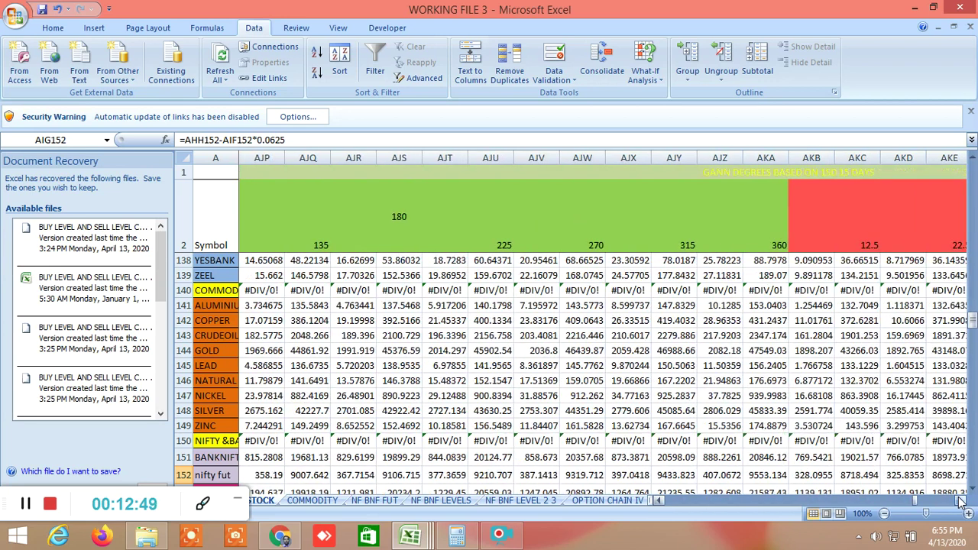
left_click_drag(657, 504, 657, 505)
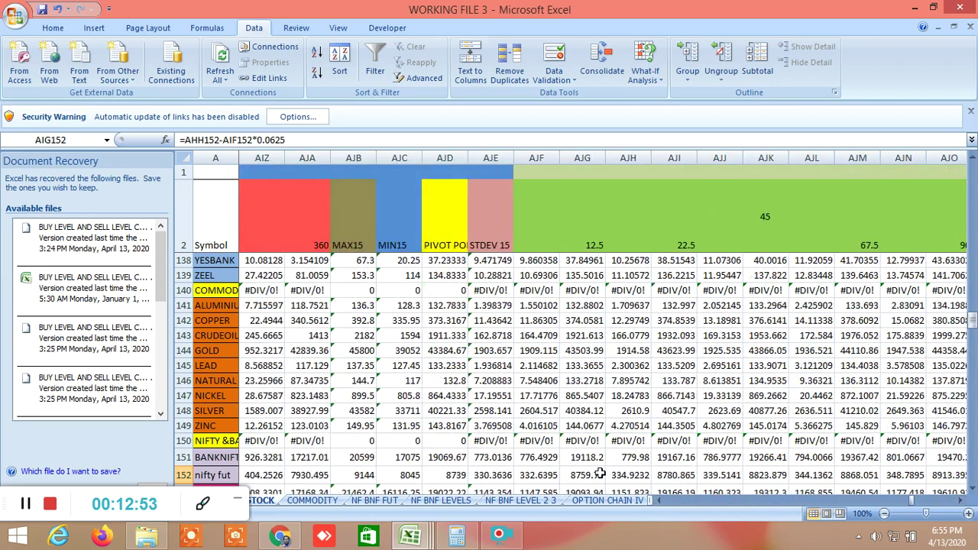
left_click(962, 502)
left_click(961, 502)
left_click(962, 502)
left_click(962, 502)
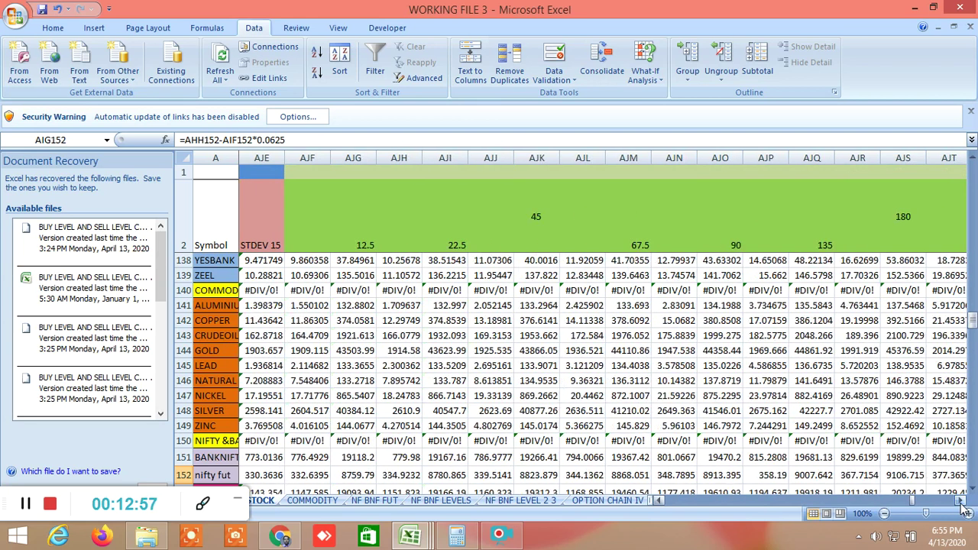
left_click(814, 474)
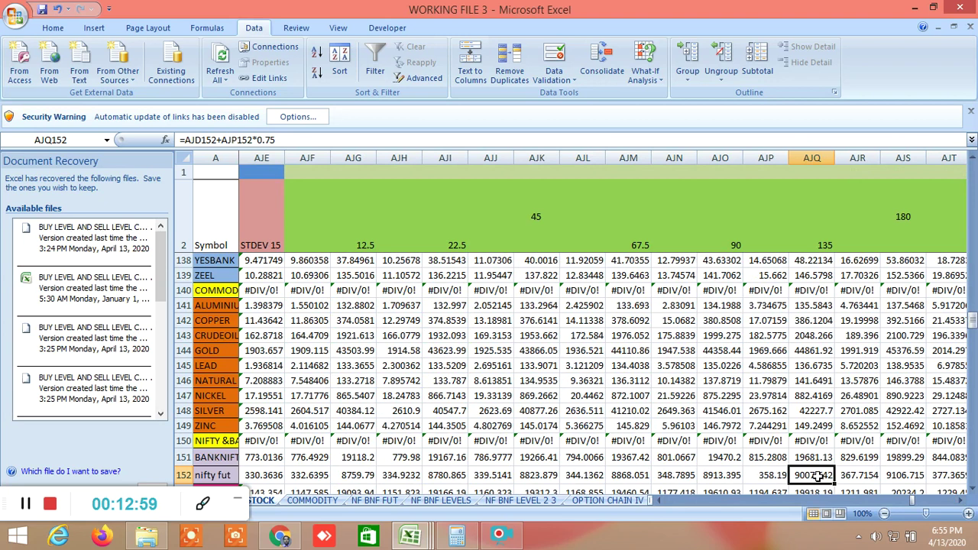
Select the nifty fut 360-degree upside level and the 12.5-degree downside level based on 1SD 15 days
left_click(961, 502)
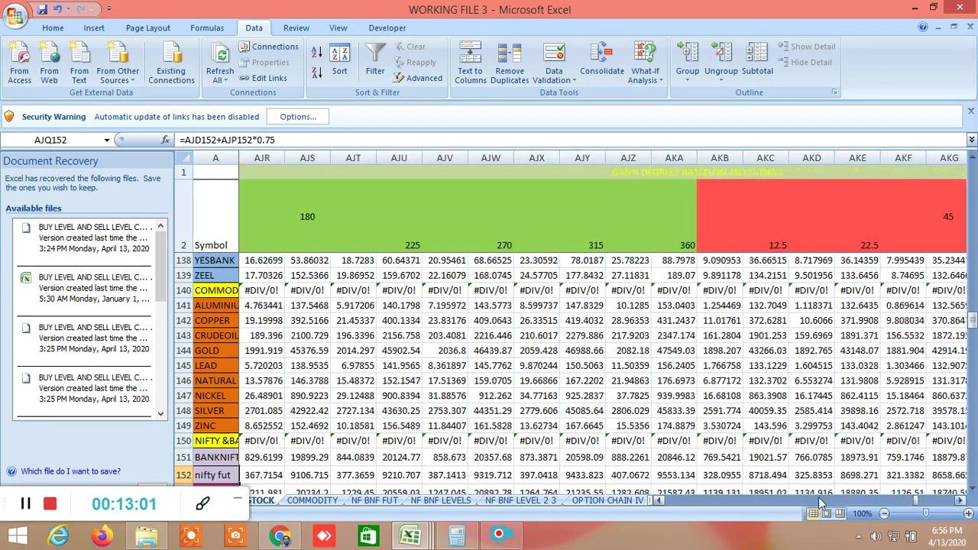
left_click(683, 475)
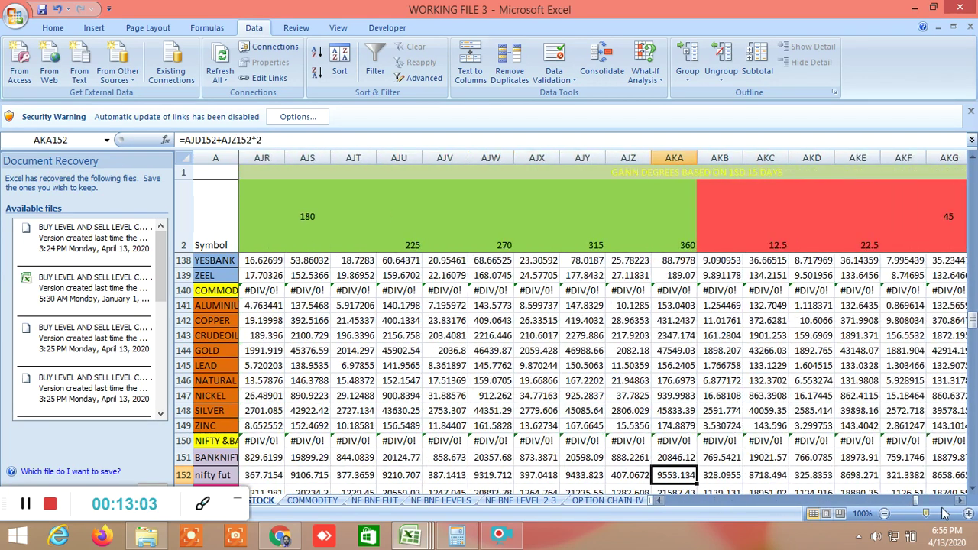
left_click(763, 474)
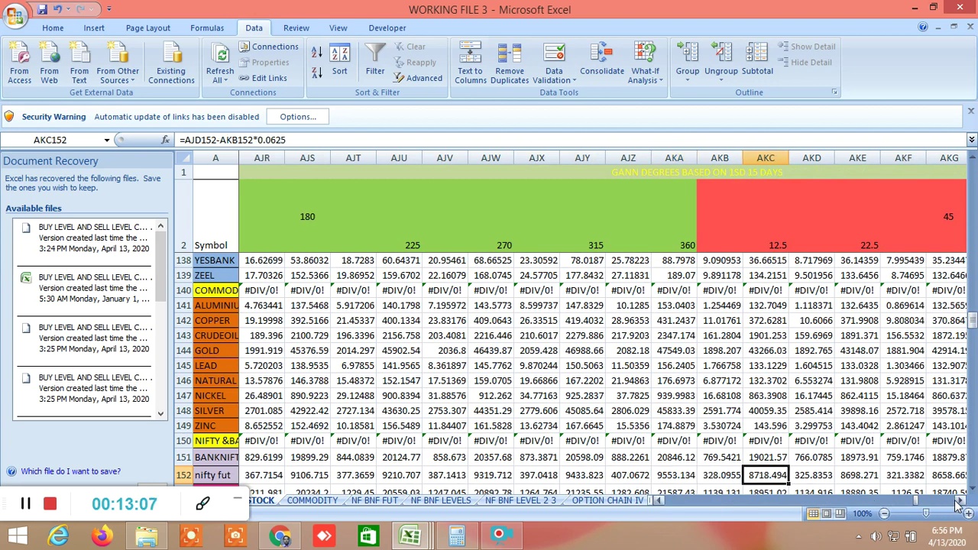
Find the monthly Fibonacci levels linked with India VIX and bring the NIFTY row with its T1 to T7 levels into view
left_click_drag(958, 502, 959, 503)
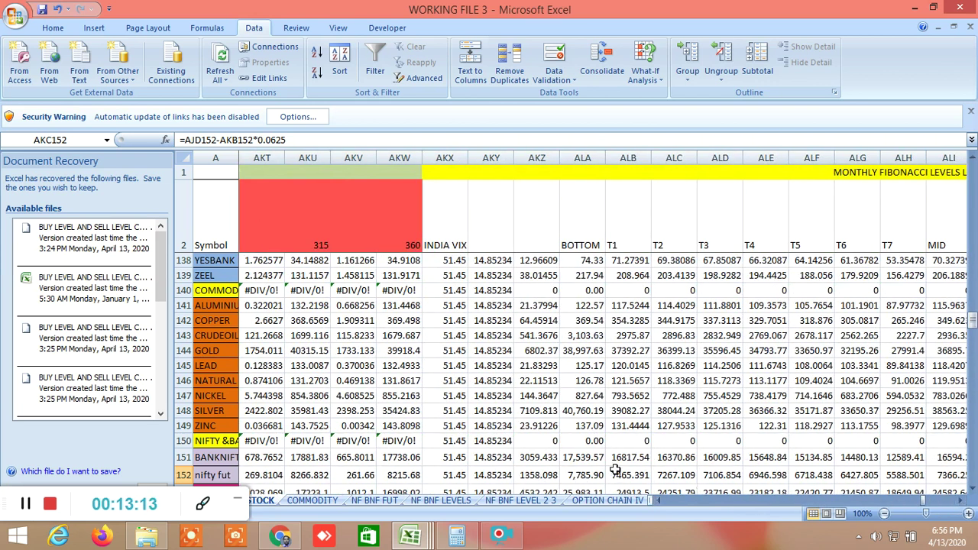
scroll(615, 467, "down", 1)
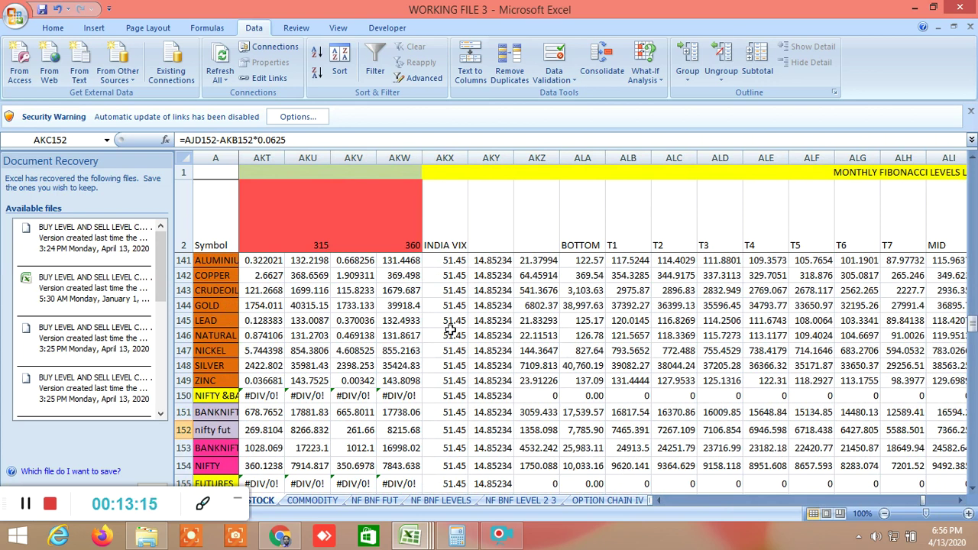
left_click(538, 466)
left_click(543, 483)
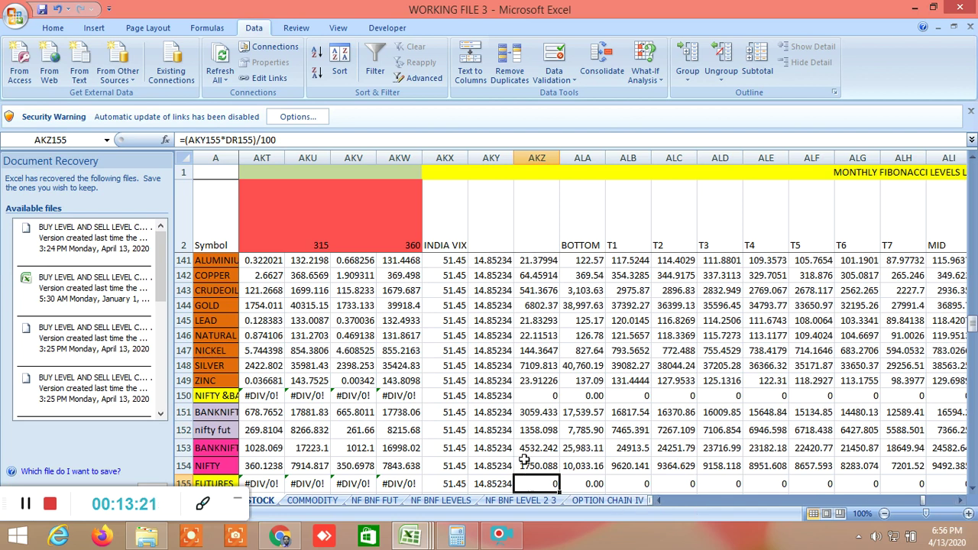
left_click(960, 501)
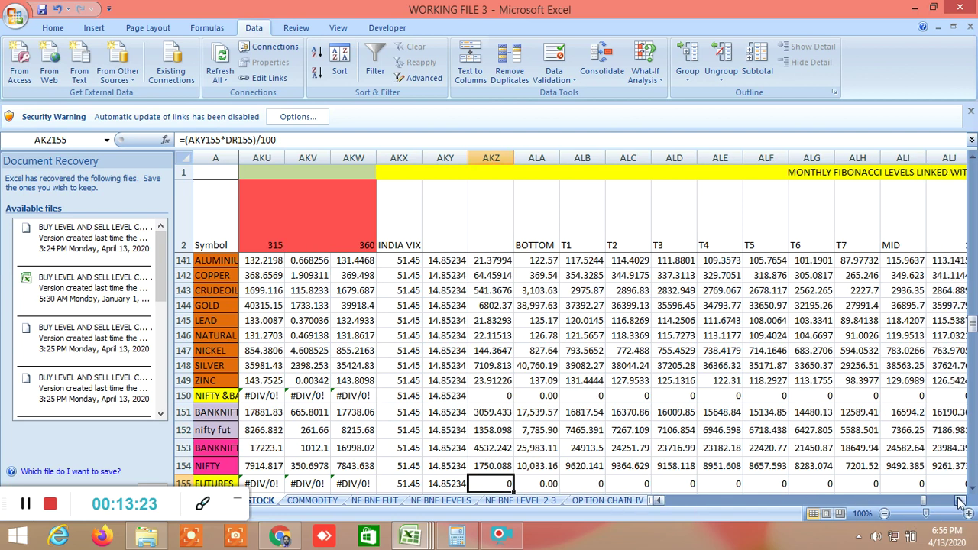
left_click(961, 501)
left_click(960, 501)
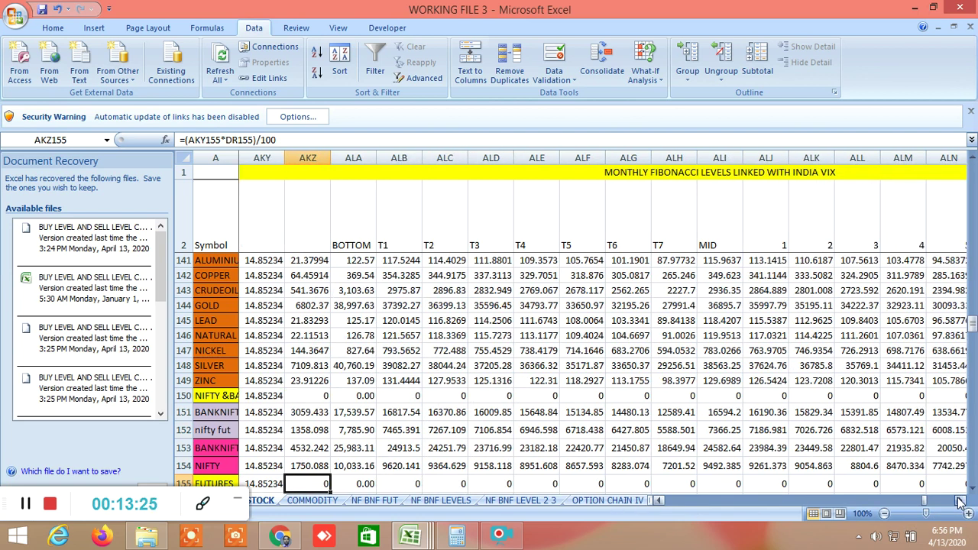
left_click(960, 501)
left_click(960, 501)
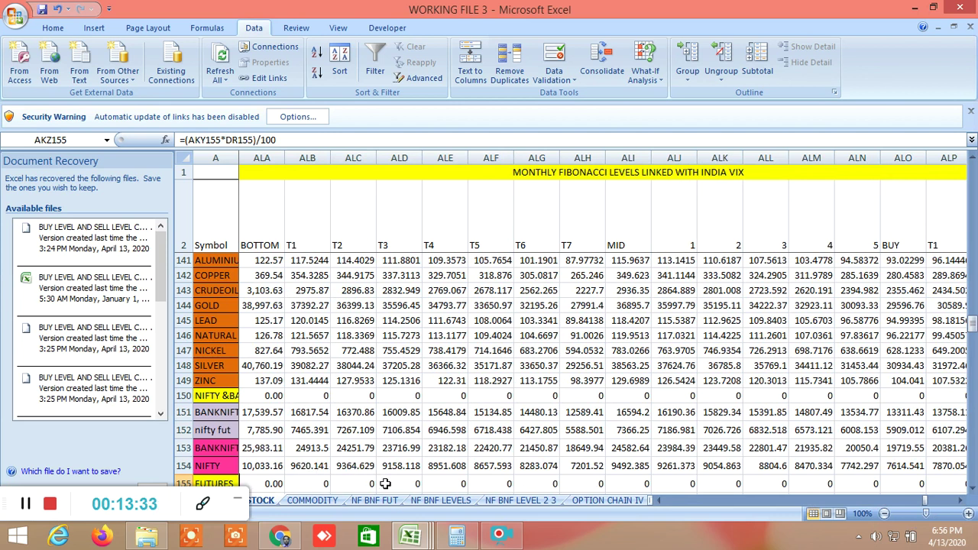
Select the NIFTY T3, T5, T2 and T1 levels in the monthly Fibonacci levels linked with India VIX
left_click(407, 467)
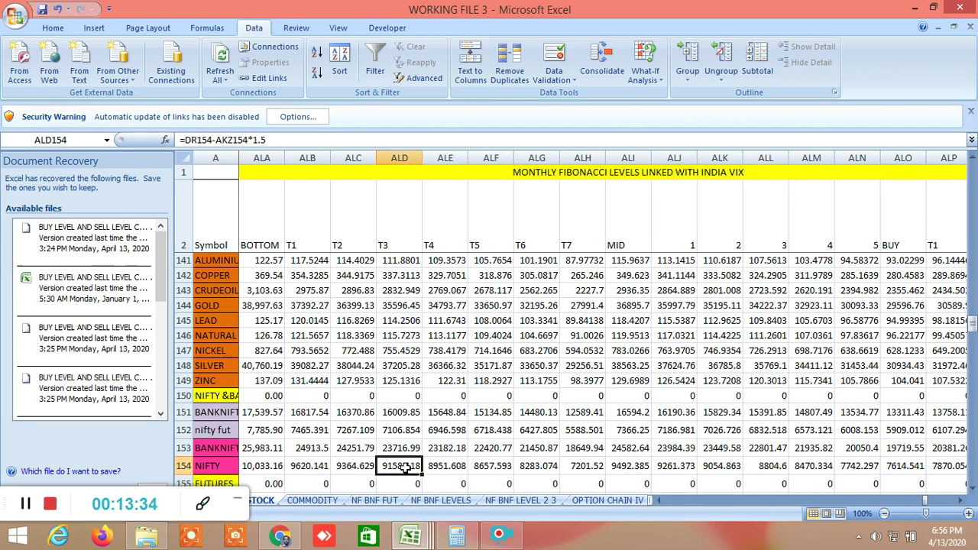
left_click(481, 466)
left_click(385, 467)
left_click(358, 471)
left_click(310, 469)
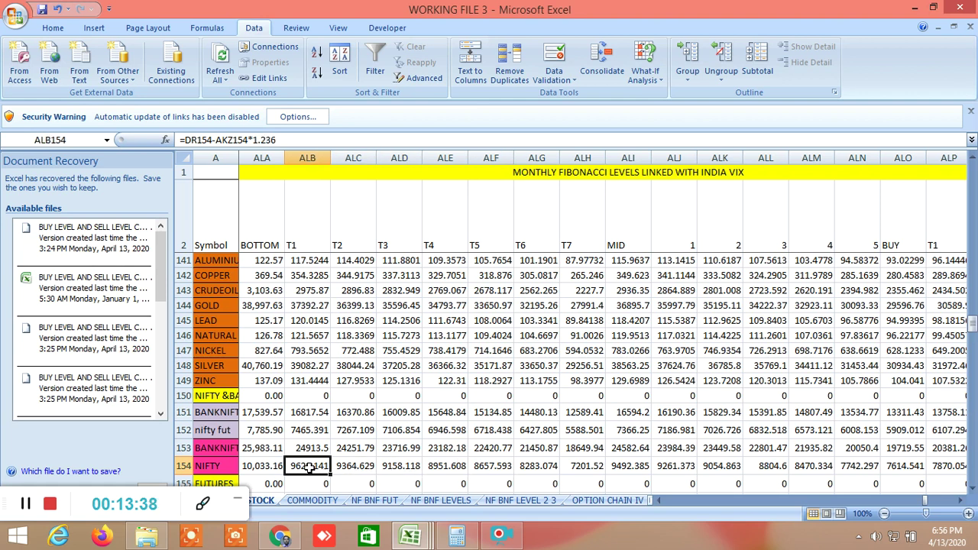
Select the NIFTY MID, 2 and 3 levels and the T5 buy target in the monthly Fibonacci section
left_click(630, 467)
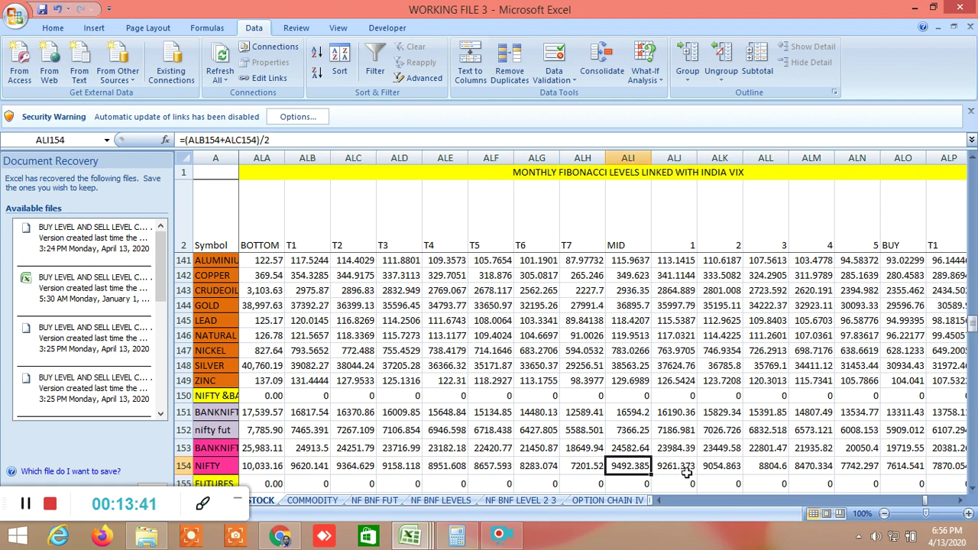
left_click(730, 470)
left_click(762, 468)
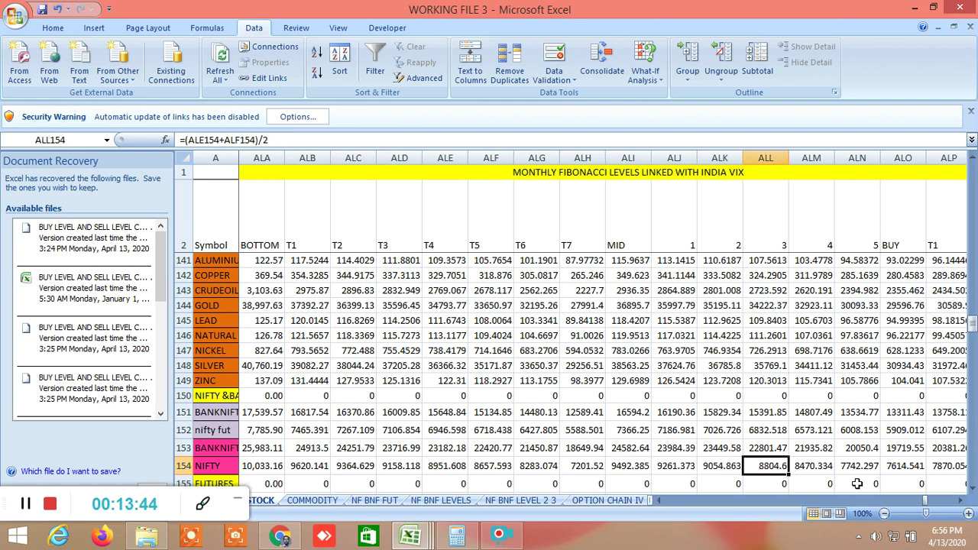
left_click(953, 502)
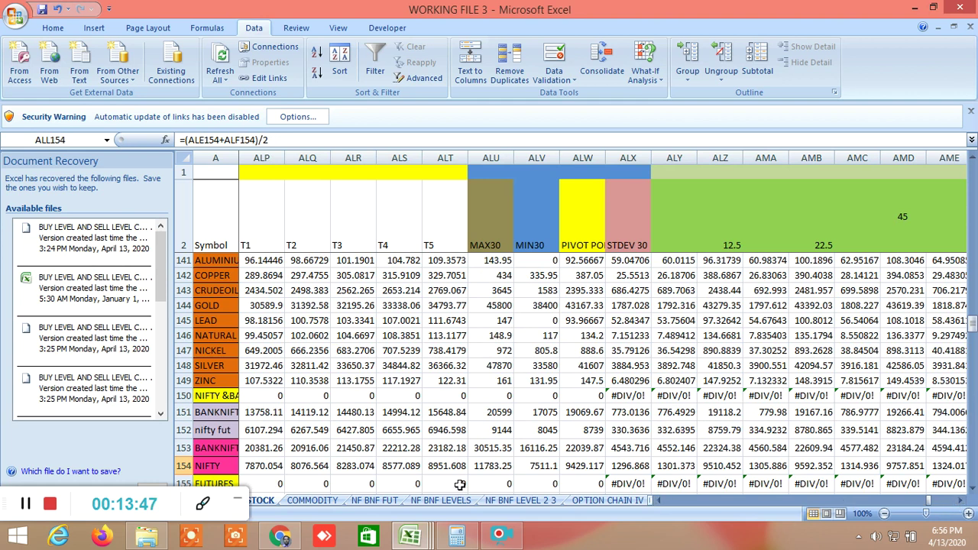
left_click(444, 467)
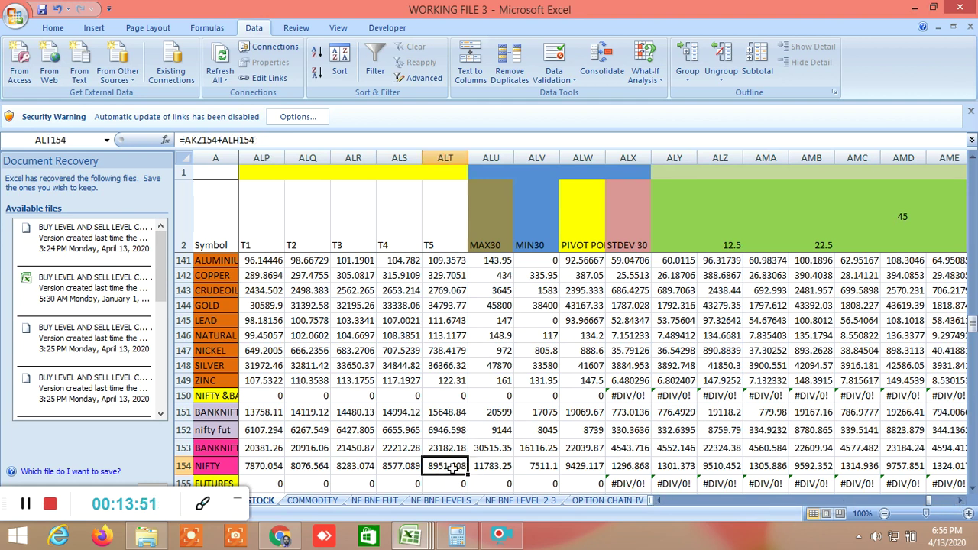
Locate the upside Gann degrees based on 1SD 30 days and select the NIFTY 12.5-degree level
left_click(961, 502)
left_click_drag(961, 502, 961, 502)
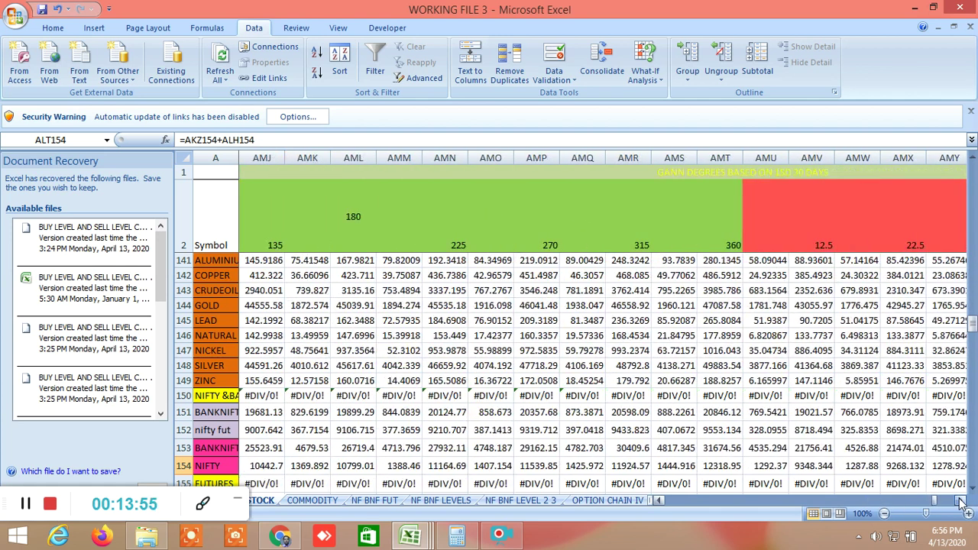
left_click(658, 502)
left_click_drag(658, 501, 658, 502)
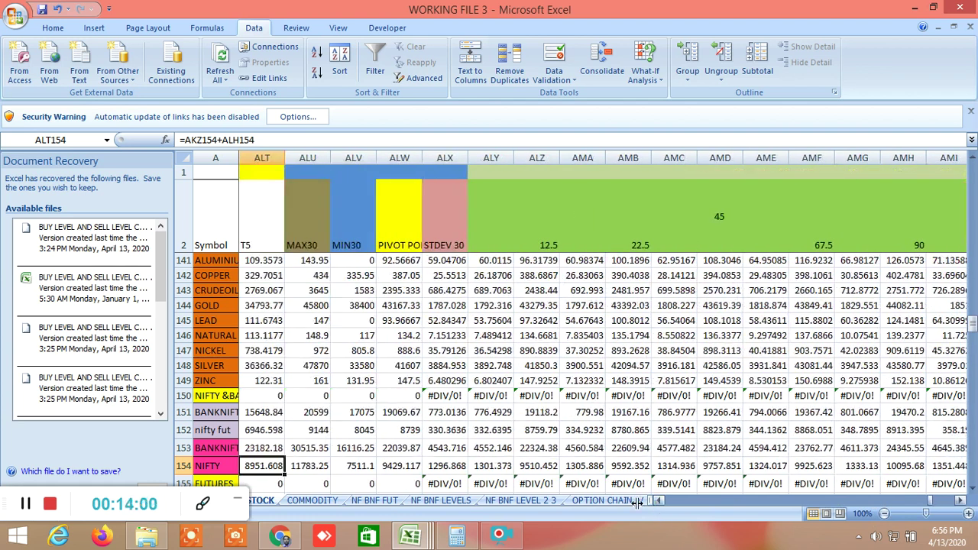
left_click(539, 466)
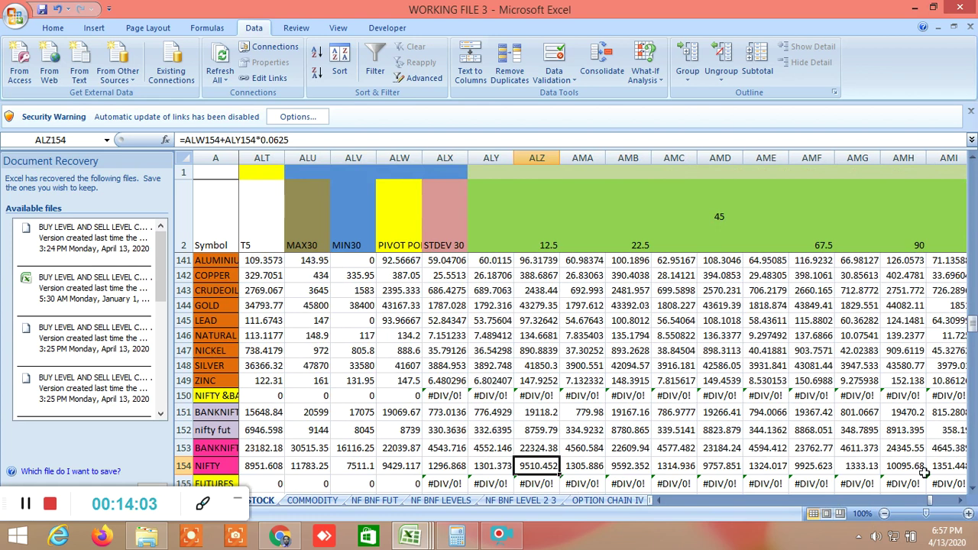
Select the NIFTY 360-degree upside level and the 12.5-degree downside level based on 1SD 30 days
left_click_drag(961, 501, 961, 501)
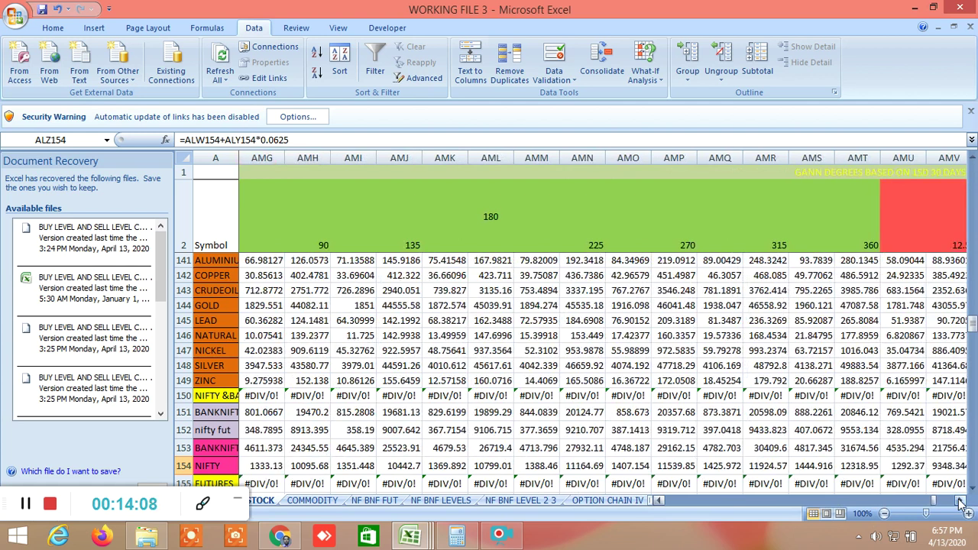
left_click(859, 466)
left_click_drag(960, 502, 959, 501)
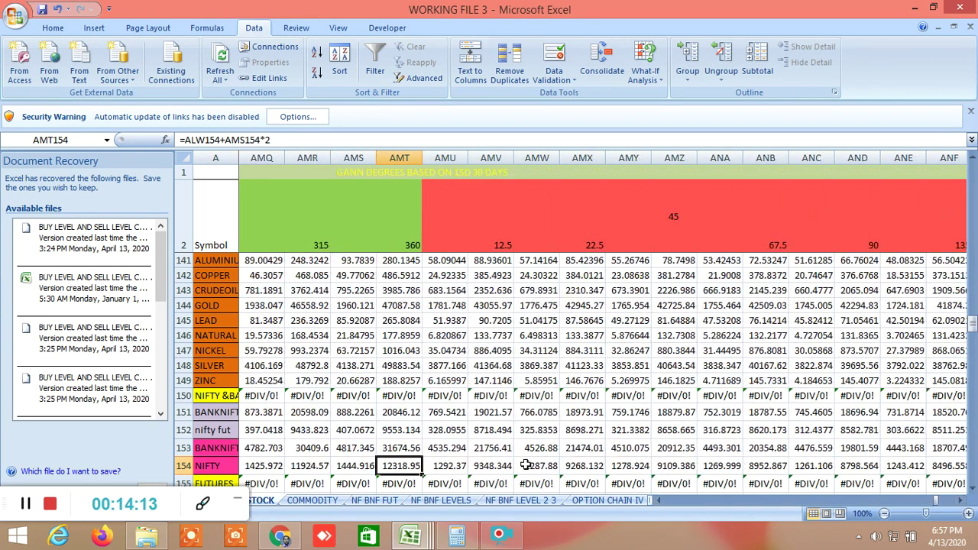
left_click(503, 466)
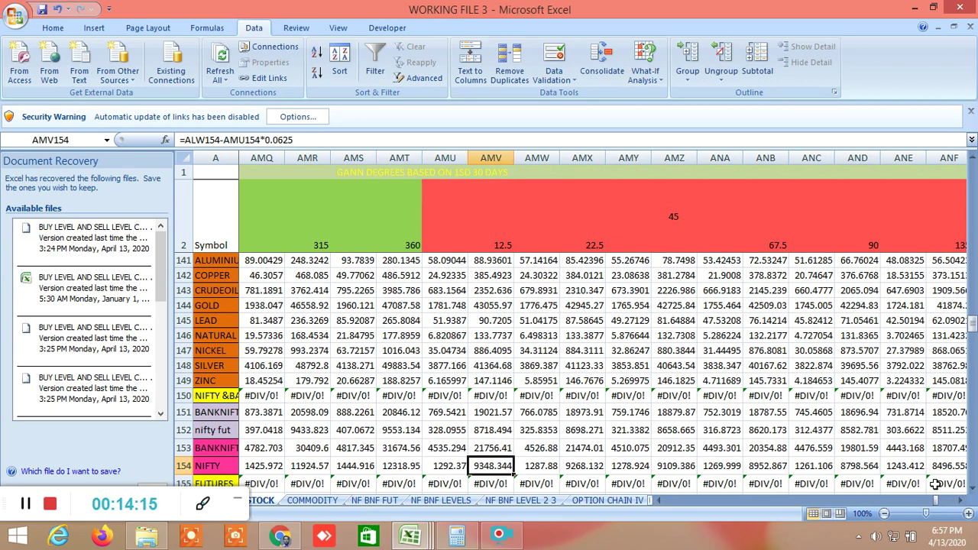
Find the STDEV-based buy entry levels and select the NIFTY and BANKNIFTY buy entries
left_click_drag(961, 500, 961, 501)
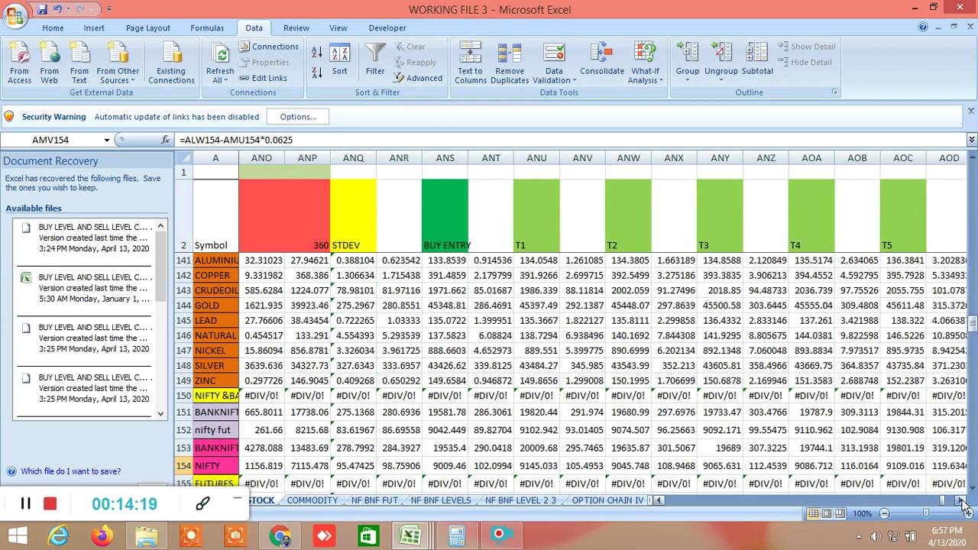
left_click(448, 465)
left_click(449, 449)
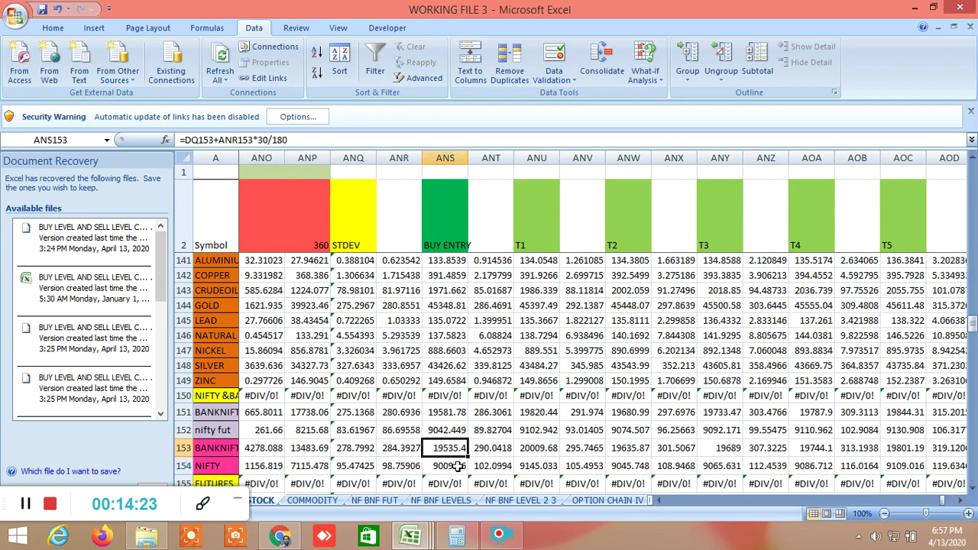
left_click(457, 467)
left_click(445, 449)
left_click(450, 463)
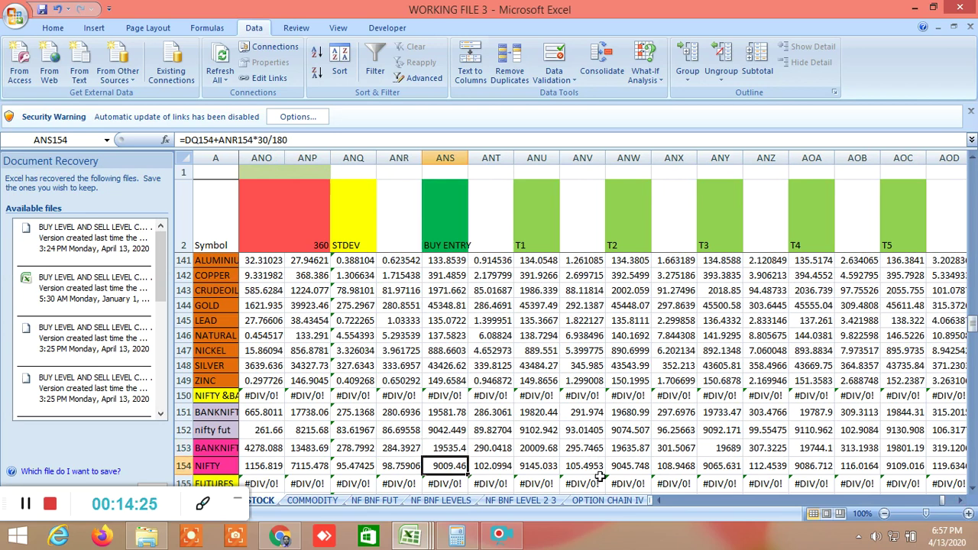
Read across the STDEV-based buy targets up to T11 and on to the sell entry for NIFTY and BANKNIFTY
left_click(960, 500)
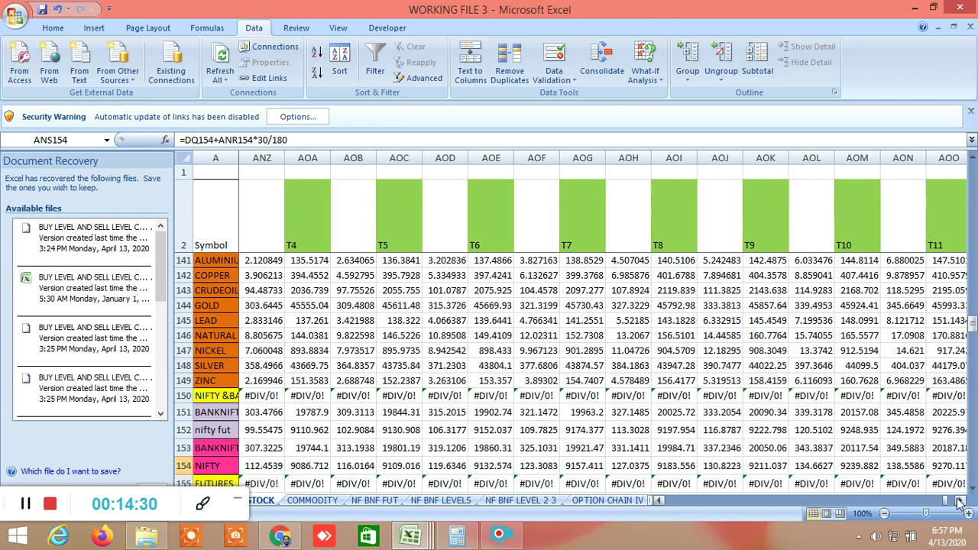
left_click(959, 500)
left_click(960, 501)
left_click(960, 501)
left_click(960, 501)
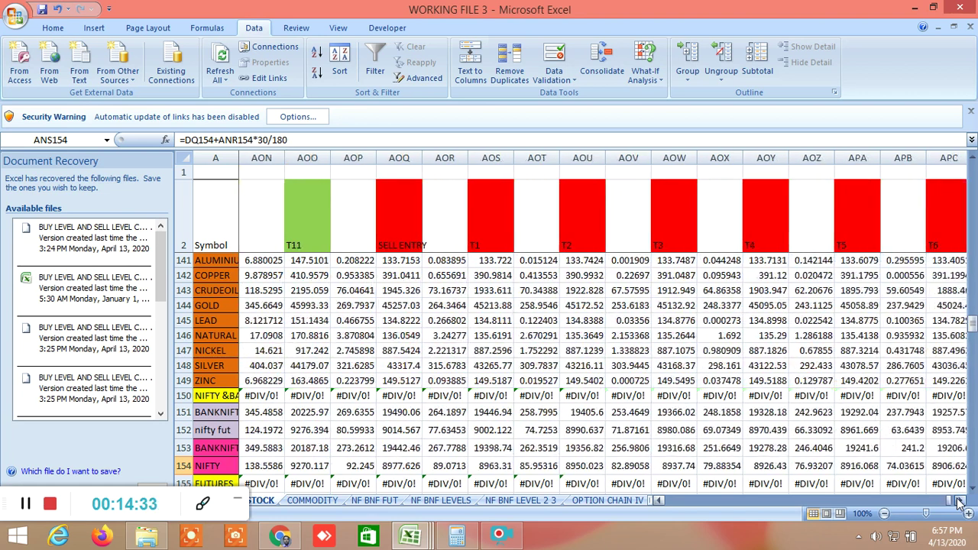
Read the NIFTY and BANKNIFTY sell targets through T11 at the end of the sheet
left_click(960, 500)
left_click(960, 501)
left_click(960, 500)
left_click(960, 500)
left_click(960, 500)
left_click(960, 500)
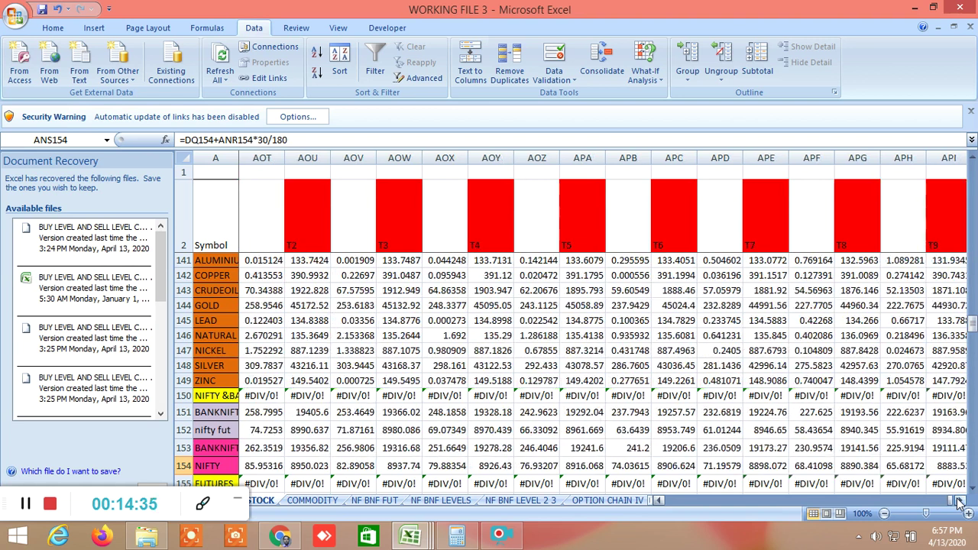
left_click(960, 501)
left_click(960, 501)
left_click(960, 500)
left_click(960, 500)
left_click(960, 501)
left_click(960, 501)
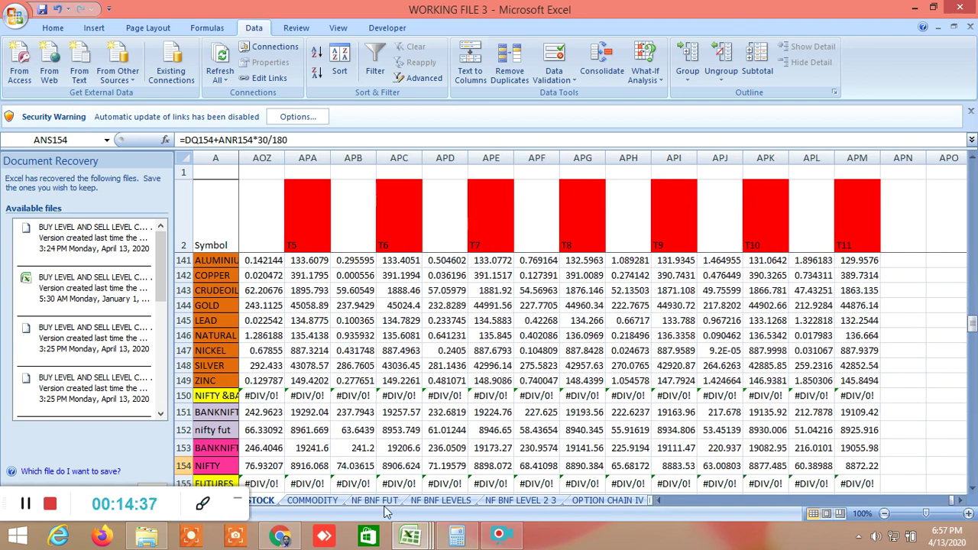
Switch to the BUY LEVEL AND SELL LEVEL CUM SCREENER workbook and show the INSIDE THE BAR WITH NR7 sheet
mouse_move(410, 535)
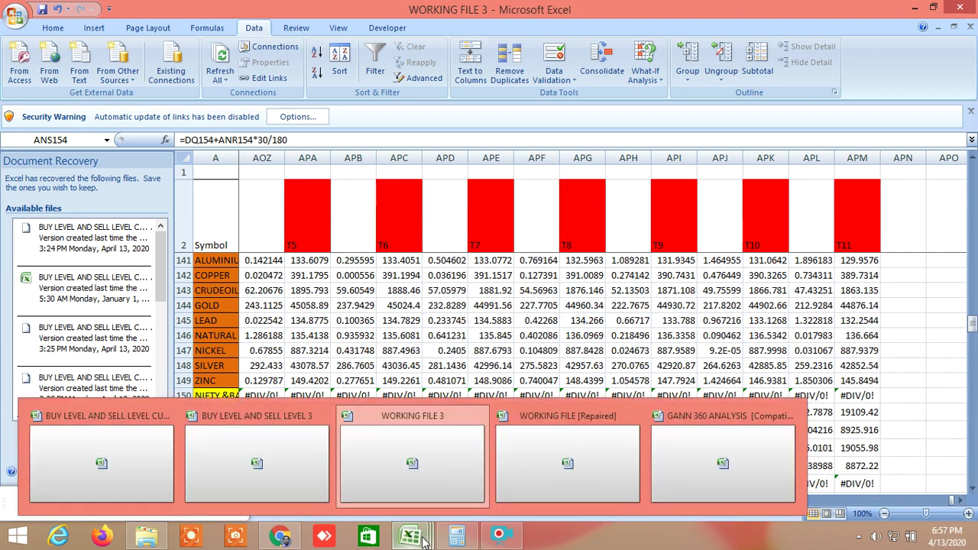
left_click(111, 455)
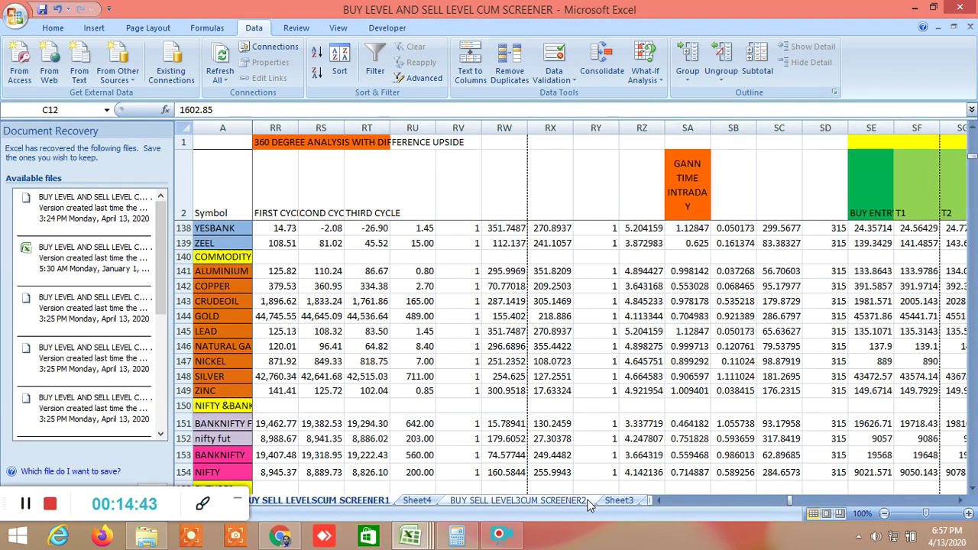
left_click(644, 502)
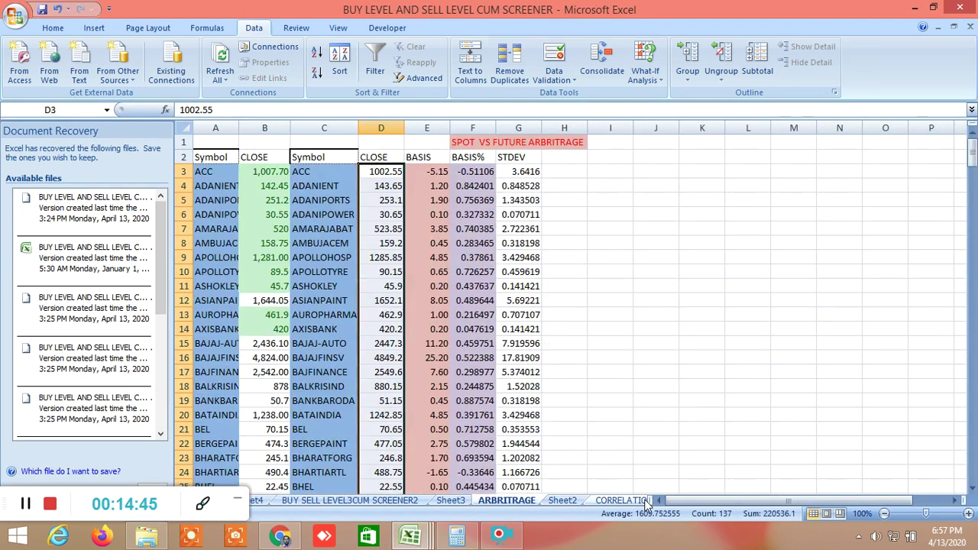
left_click(645, 502)
left_click(622, 503)
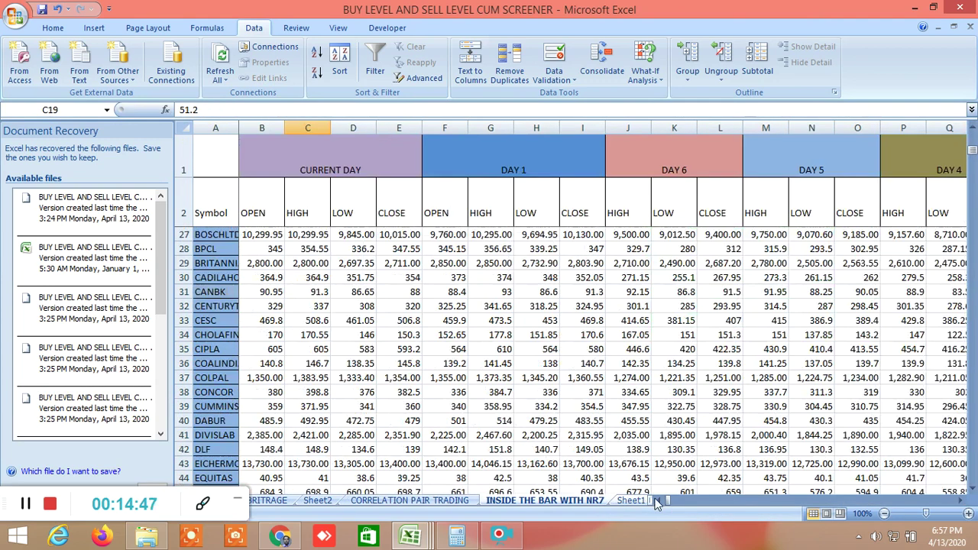
Locate the BANKNIFTY and NIFTY rows and their Fibonacci levels based on daily volatility
scroll(640, 434, "down", 17)
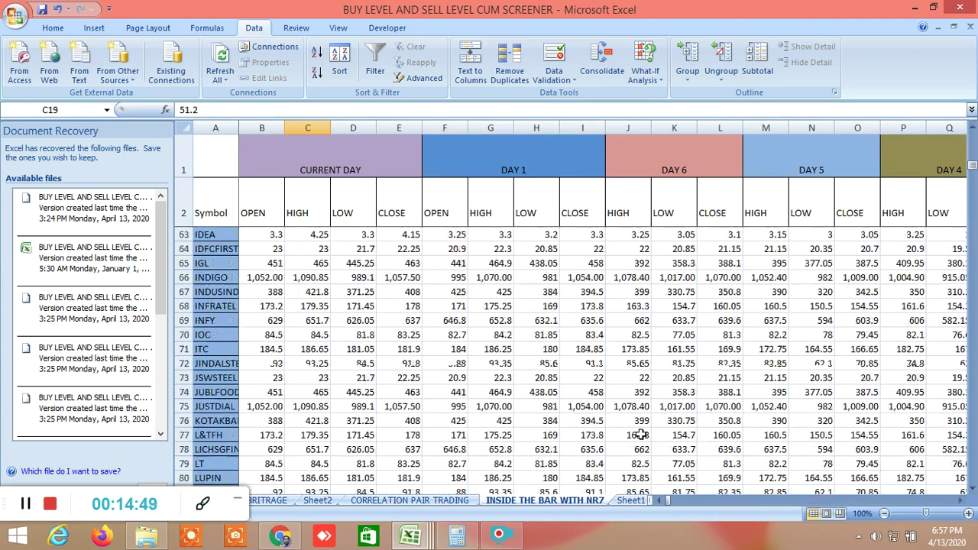
scroll(640, 434, "down", 20)
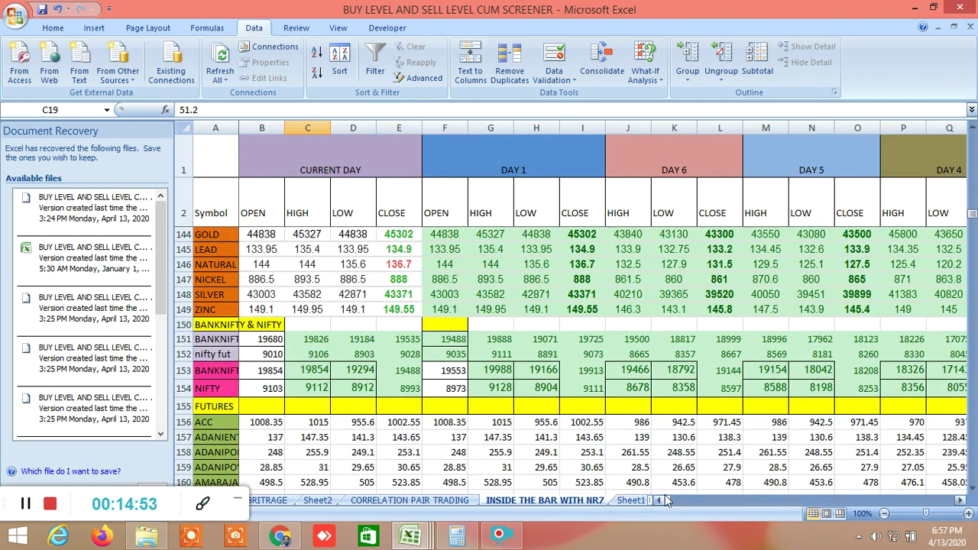
left_click_drag(665, 498, 843, 514)
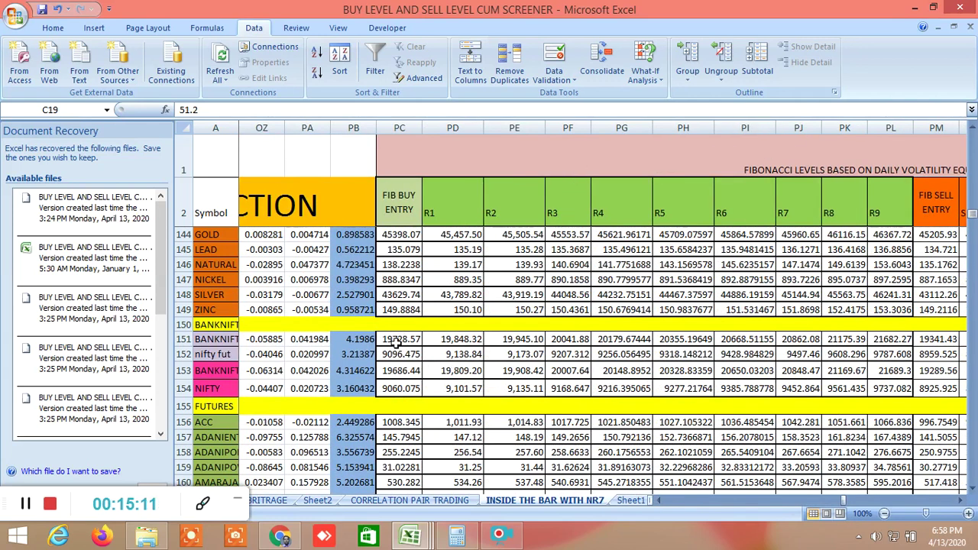
Read the Fibonacci sell entry and the S1 to S9 levels for the BANKNIFTY and NIFTY rows
left_click(961, 500)
left_click(962, 500)
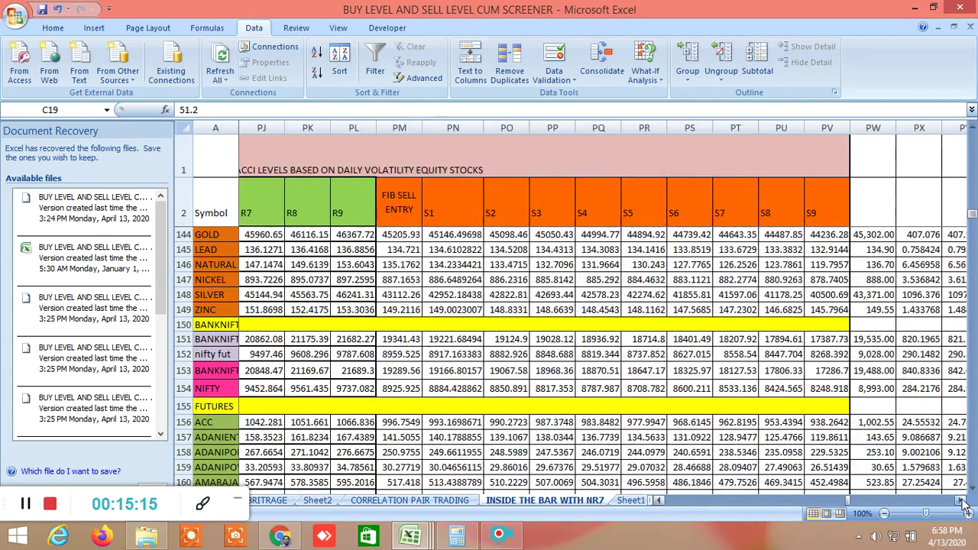
left_click(961, 501)
left_click(962, 500)
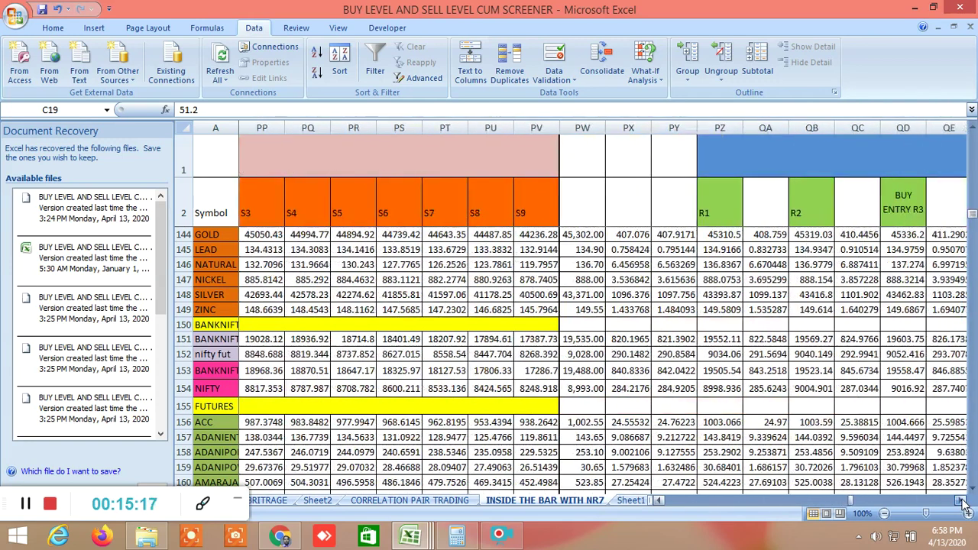
Examine the volatility-based Gann angle levels from R1 through buy entry R3 to strong resistance R6 for BANKNIFTY and NIFTY
left_click(962, 501)
left_click(961, 501)
left_click(961, 500)
left_click(961, 501)
left_click(961, 501)
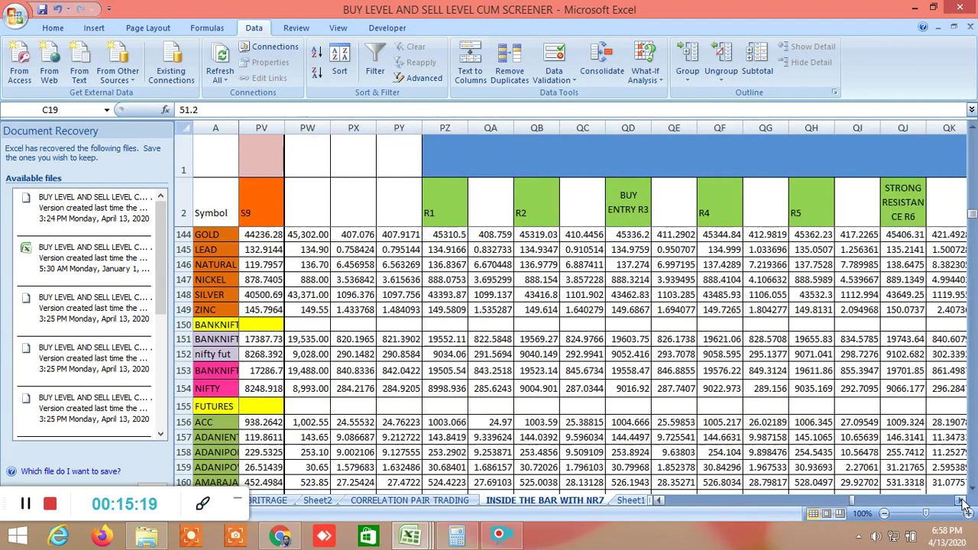
left_click(961, 500)
left_click(961, 501)
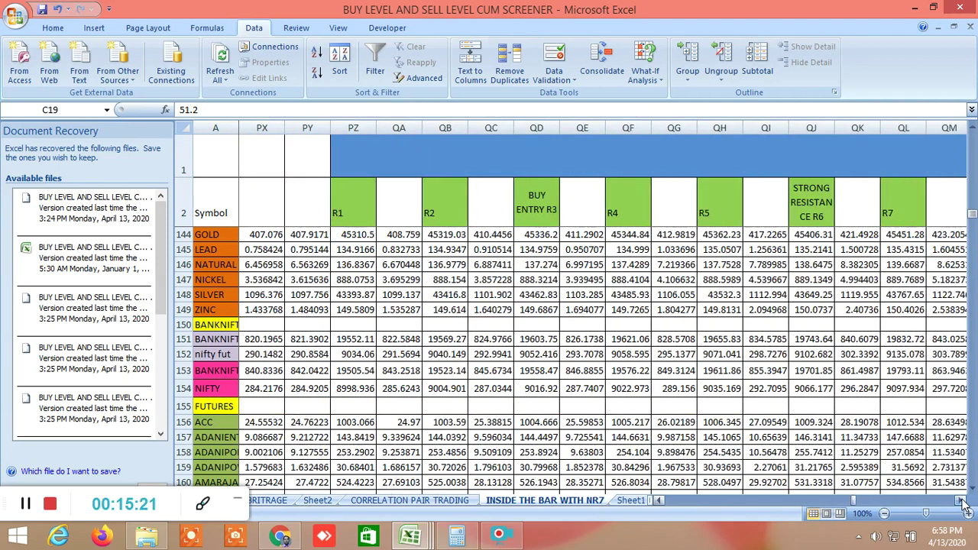
Read the remaining Gann angle resistance levels R7 to R11 and on to S1 and S2 for BANKNIFTY and NIFTY
left_click(961, 501)
left_click(961, 501)
left_click(961, 501)
left_click(962, 501)
left_click(961, 500)
left_click(961, 500)
left_click(962, 501)
left_click(961, 500)
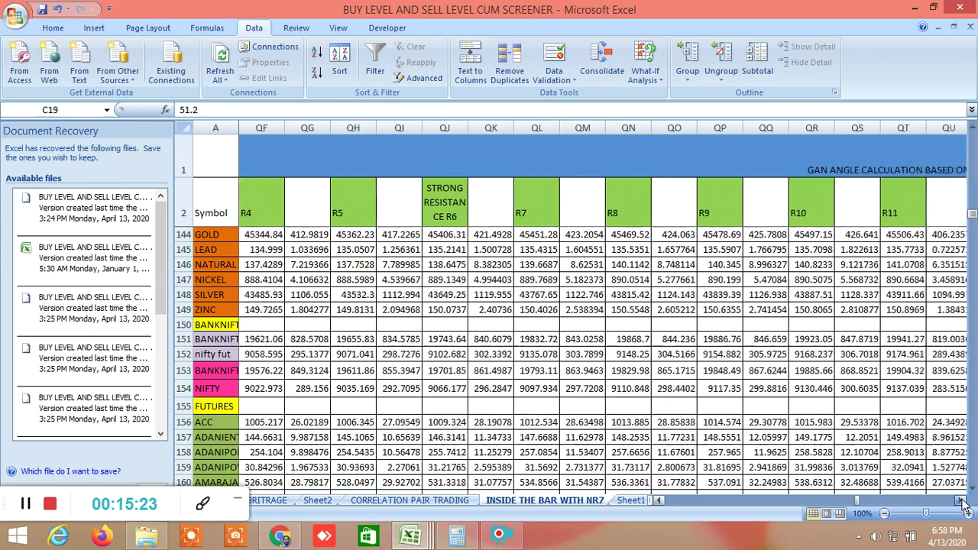
left_click(961, 501)
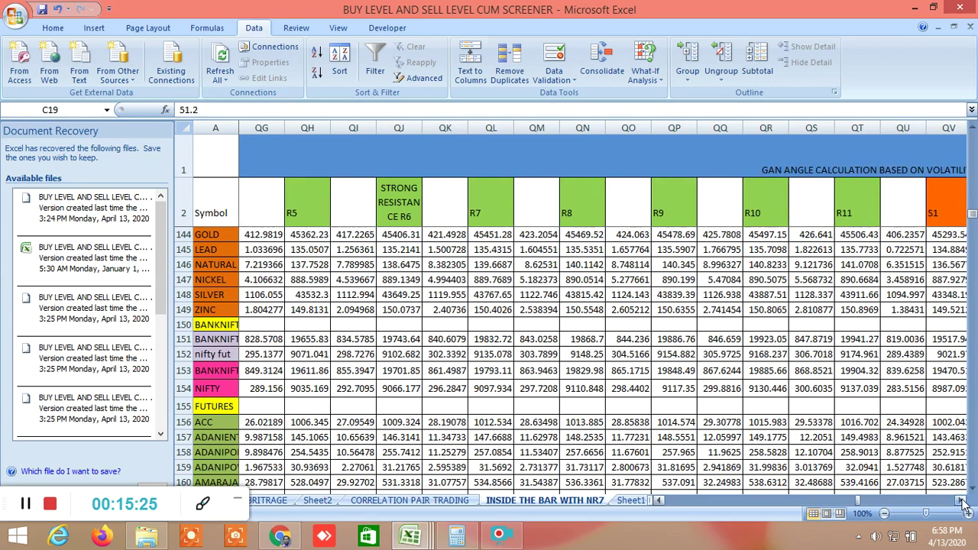
left_click(962, 501)
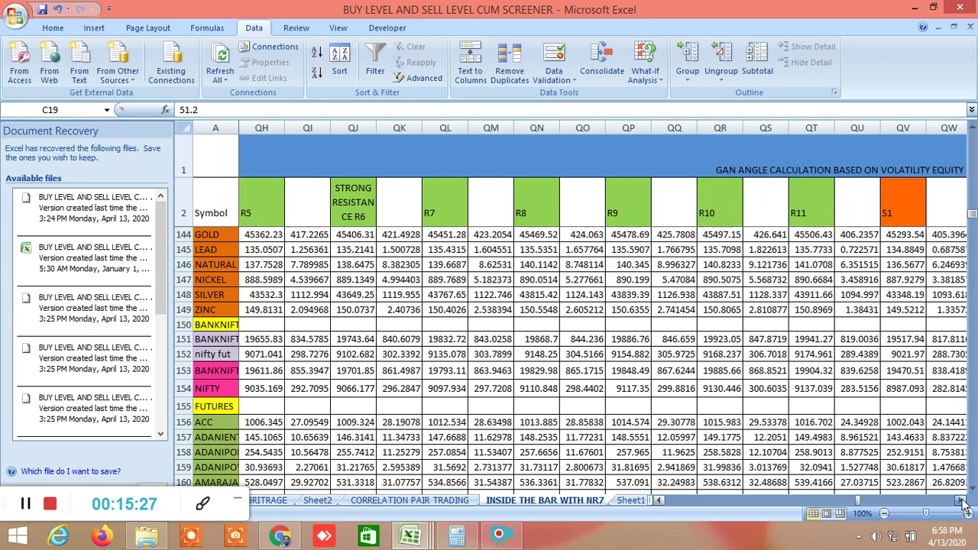
left_click(961, 500)
left_click(961, 501)
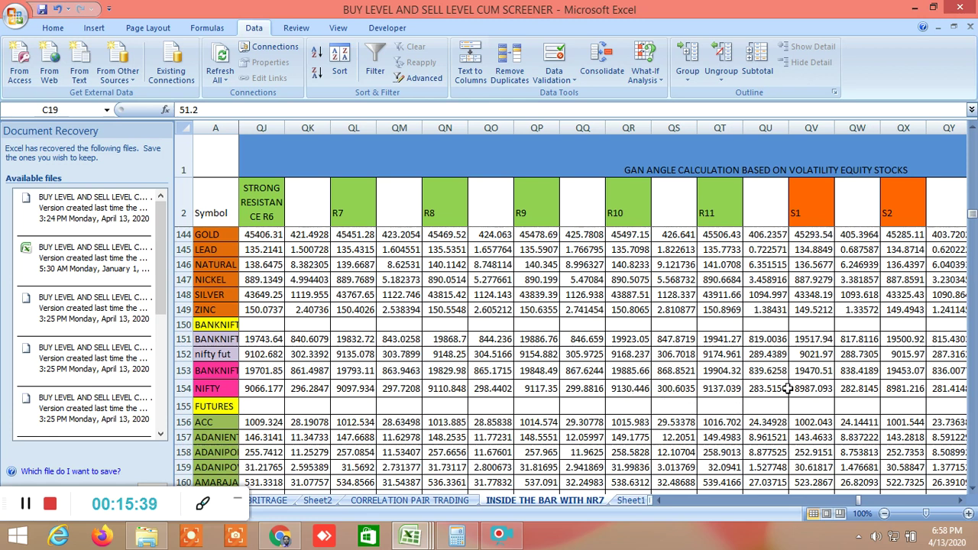
Read the Gann angle levels from sell entry S3 to S11 and select the heading of the adjoining Gann degree section
left_click(960, 502)
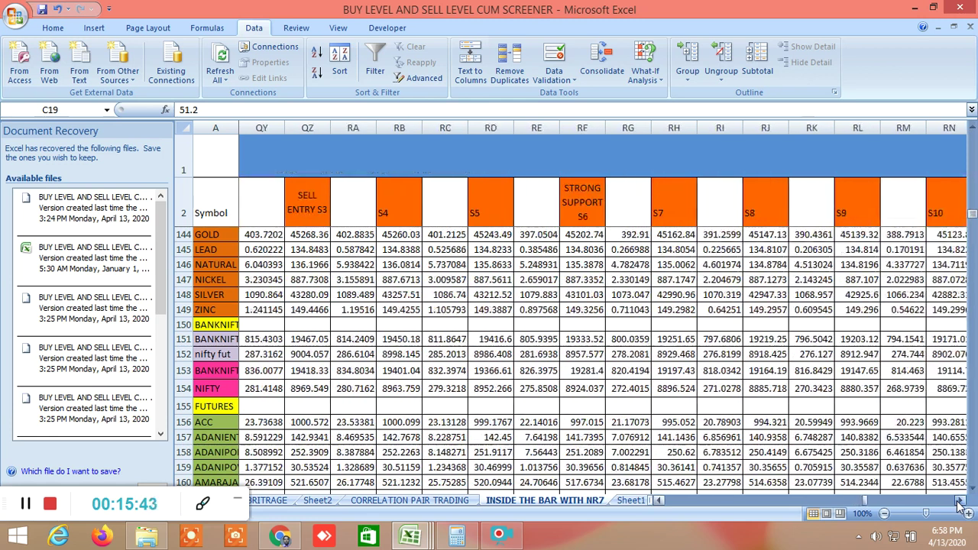
left_click_drag(960, 503, 959, 503)
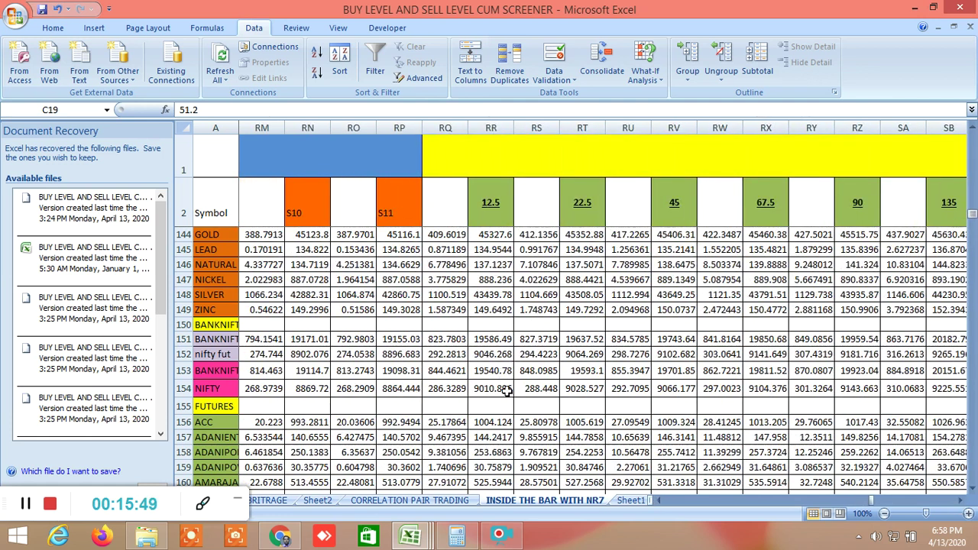
left_click(596, 157)
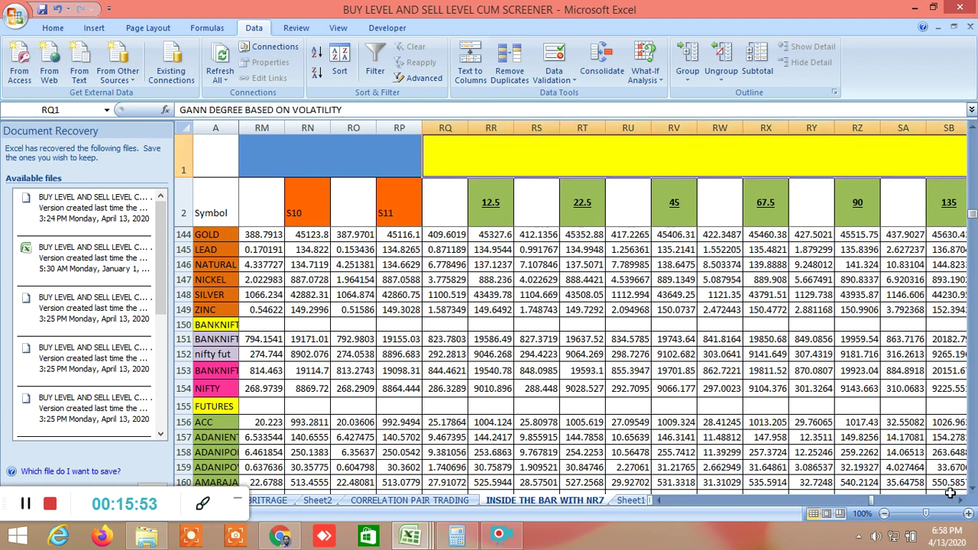
Examine the pivot point, average true range and buy target columns, and return to the current day prices at the sheet's start
left_click_drag(959, 501, 959, 501)
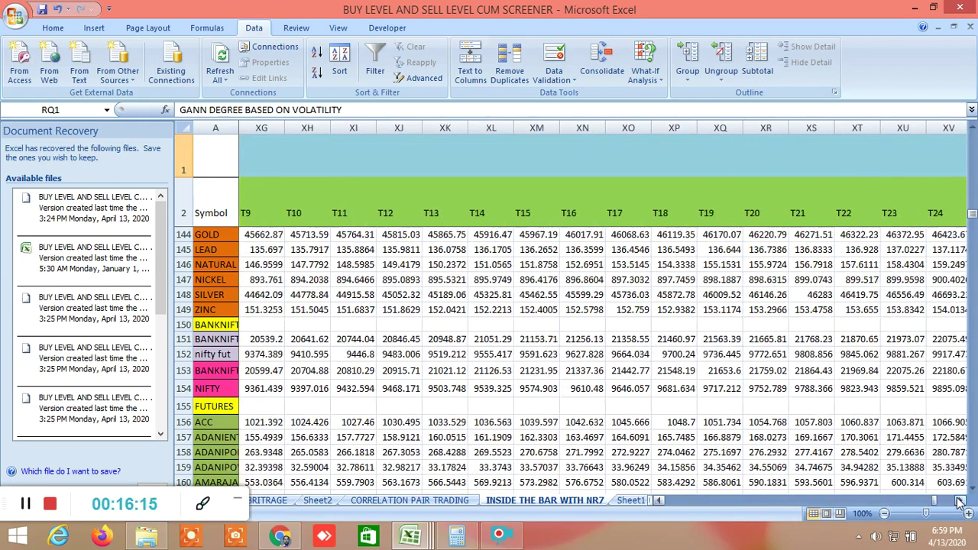
left_click_drag(664, 500, 664, 500)
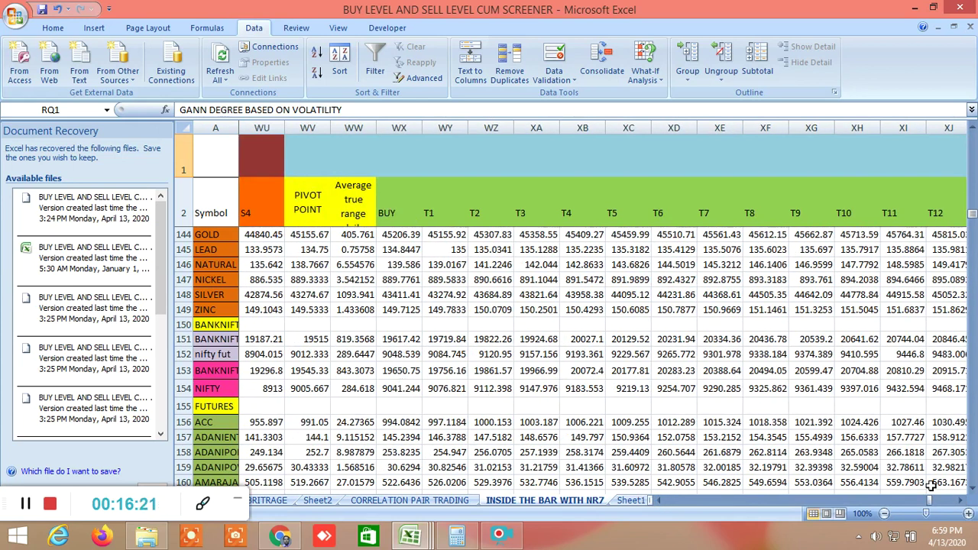
left_click_drag(961, 502, 672, 499)
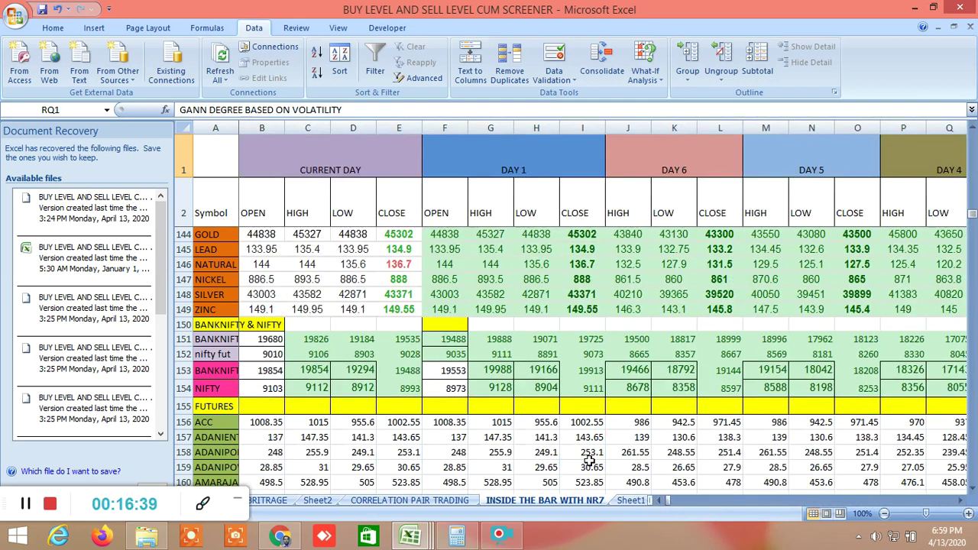
Switch to Chrome and bring up the NSE option chain page for BANKNIFTY
mouse_move(405, 539)
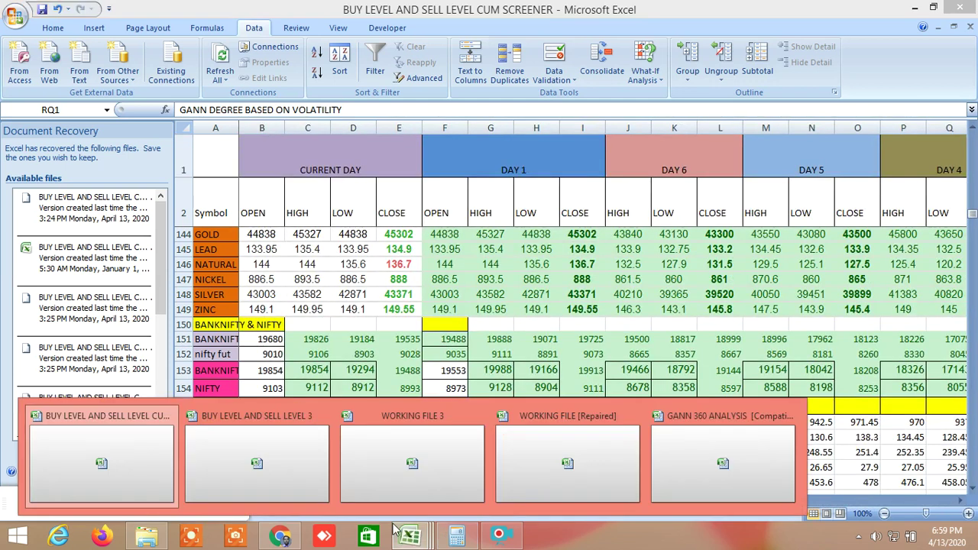
left_click(279, 538)
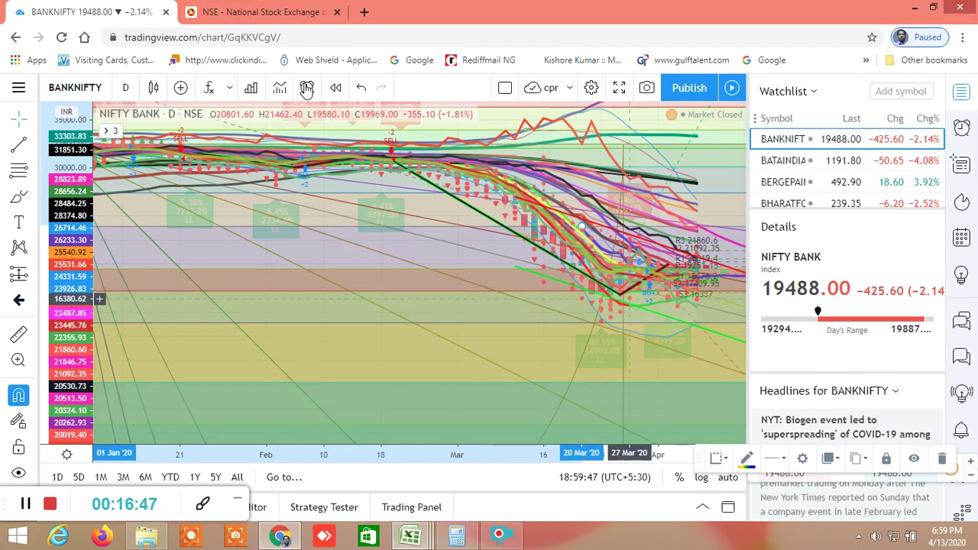
left_click(259, 13)
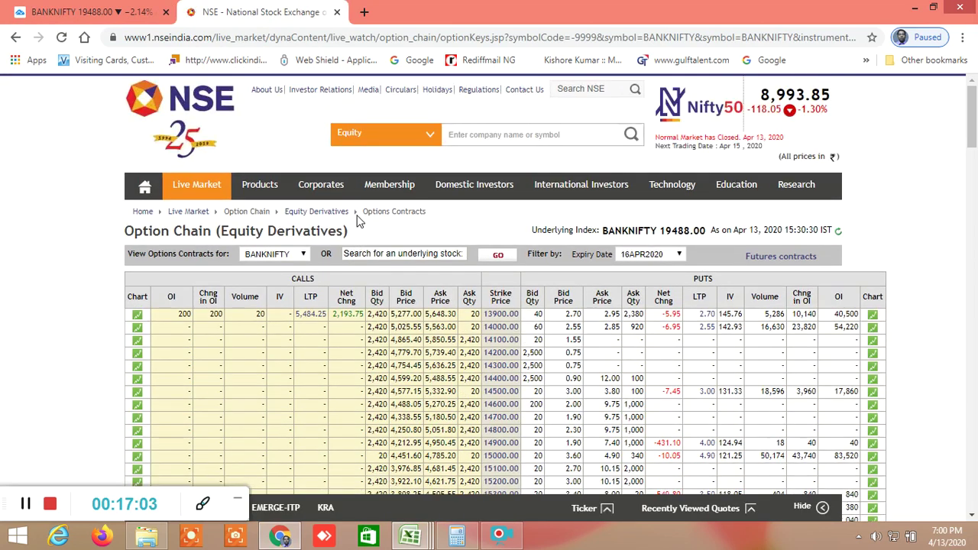
Examine the BANKNIFTY option chain down to its totals and back, dismissing the Facebook notification
scroll(413, 336, "down", 8)
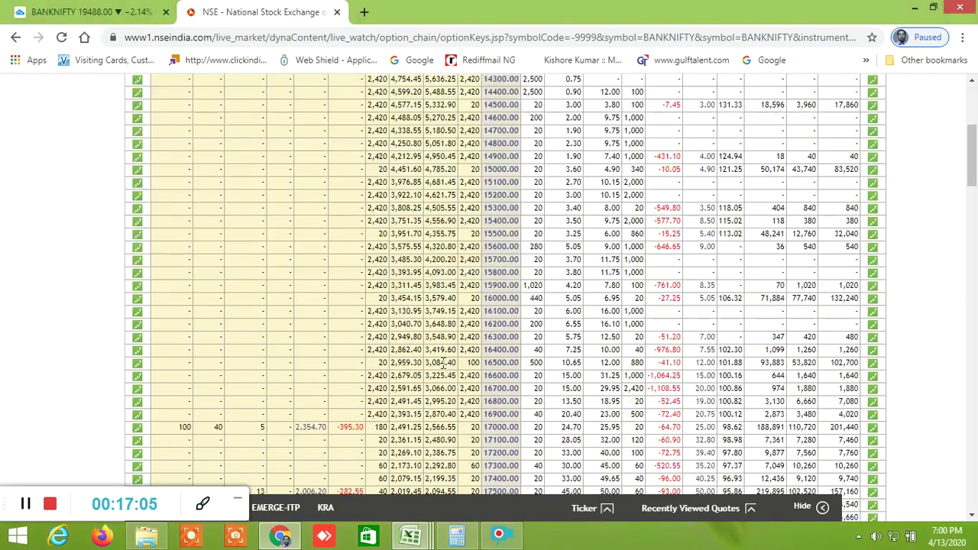
scroll(444, 366, "down", 10)
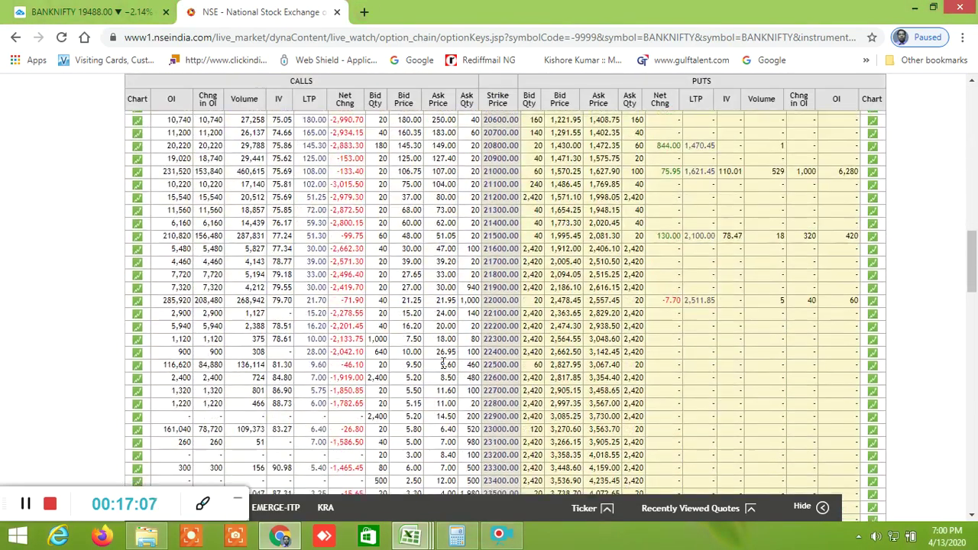
scroll(443, 365, "down", 12)
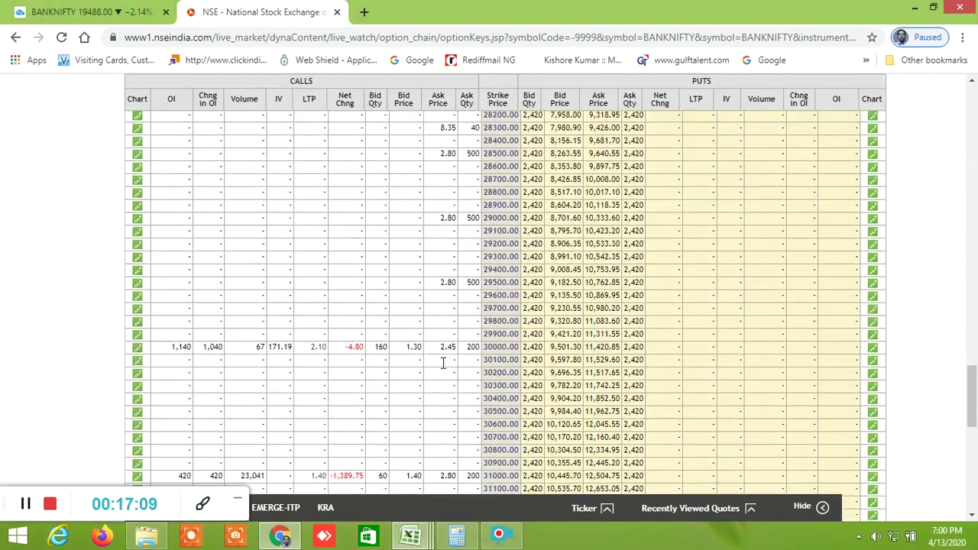
scroll(443, 363, "down", 4)
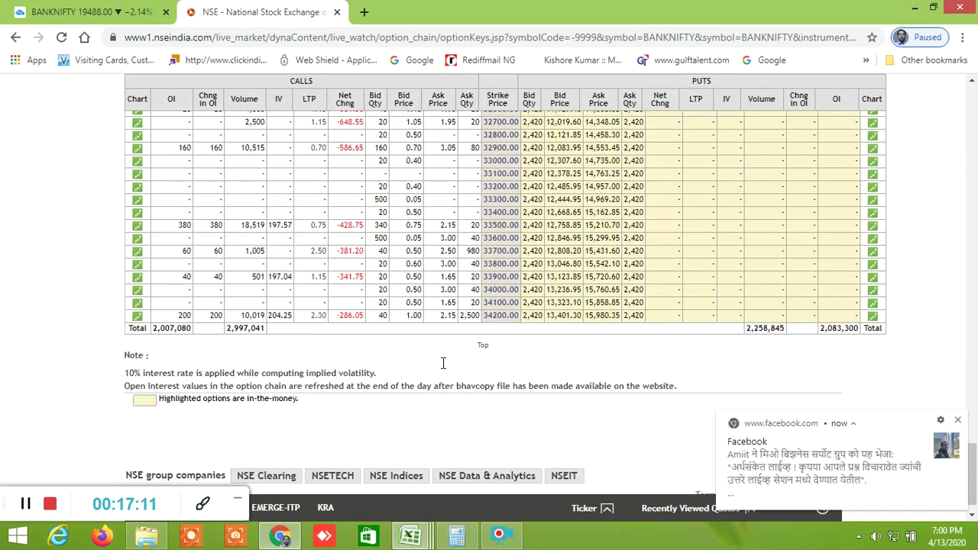
left_click(959, 422)
scroll(574, 301, "up", 15)
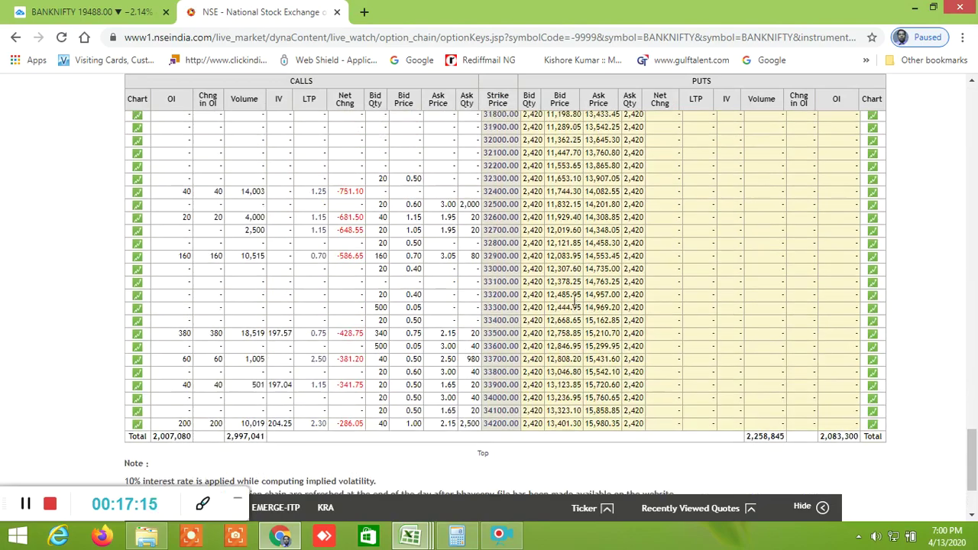
scroll(487, 266, "up", 18)
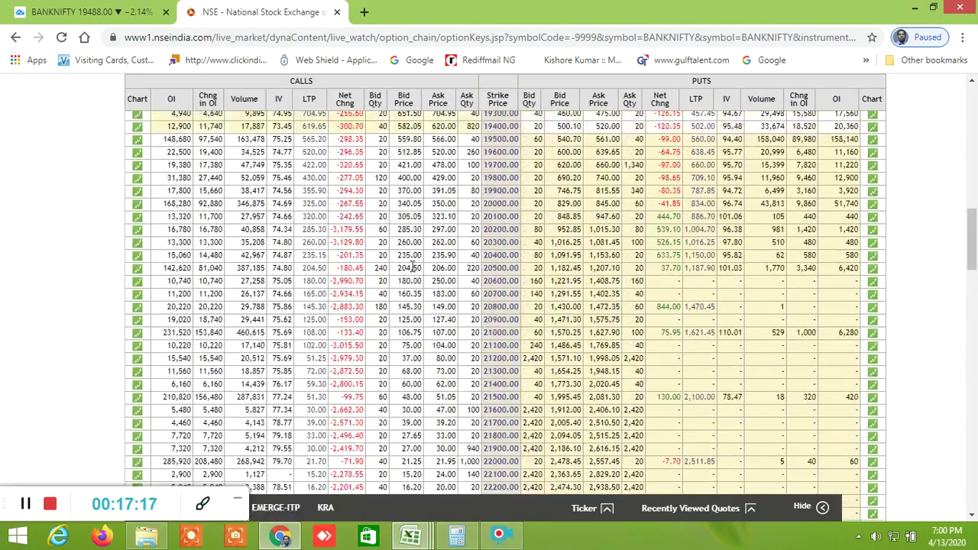
Change the option chain's index to NIFTY and examine the contracts down to the totals
scroll(399, 270, "up", 4)
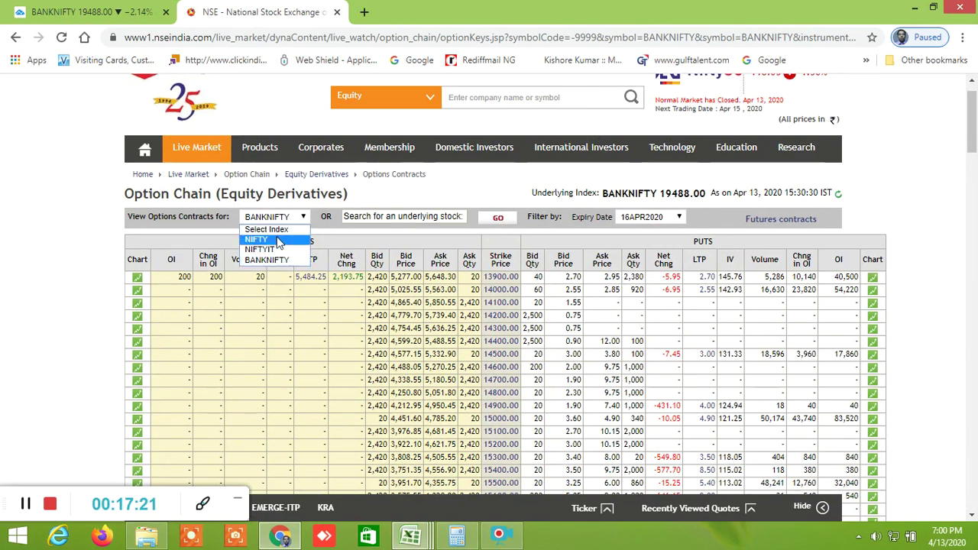
left_click(279, 240)
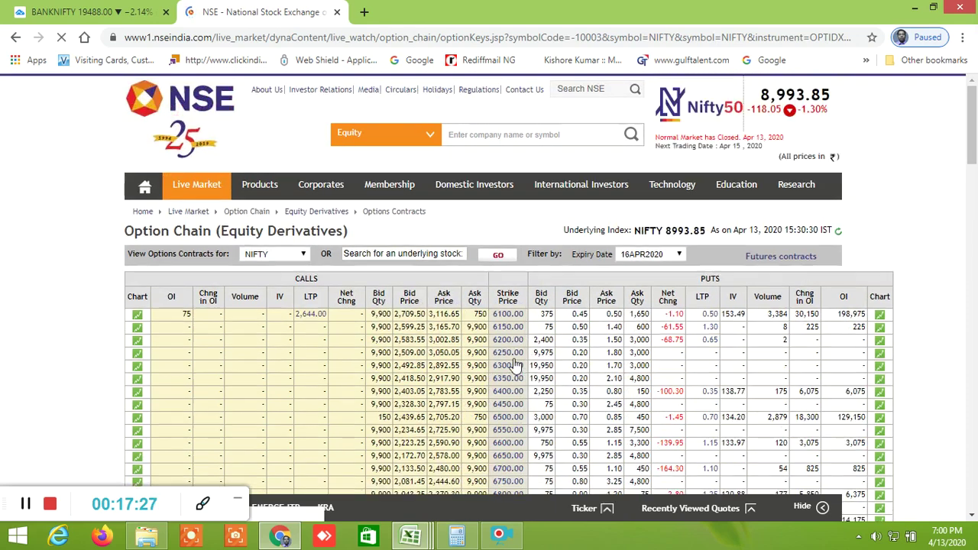
scroll(515, 365, "down", 10)
scroll(516, 365, "down", 16)
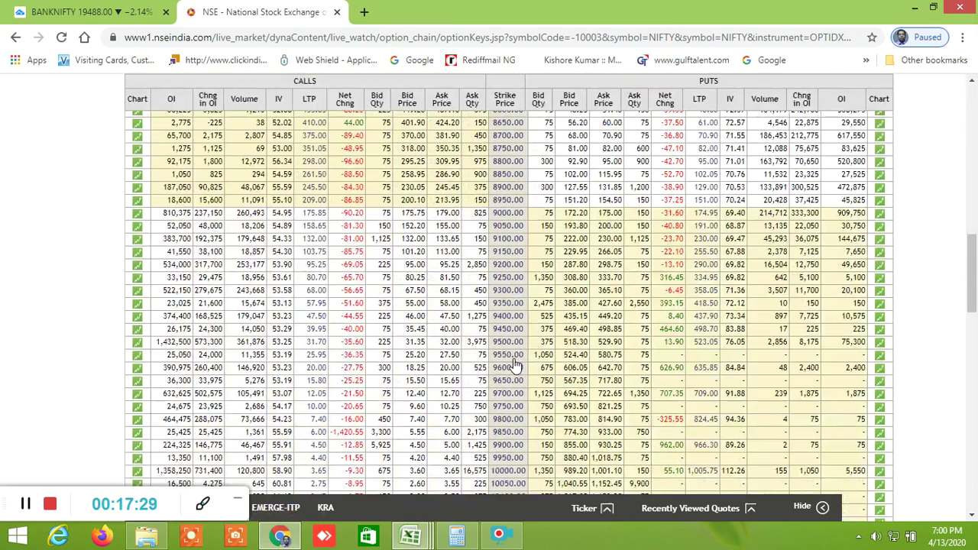
scroll(516, 365, "down", 2)
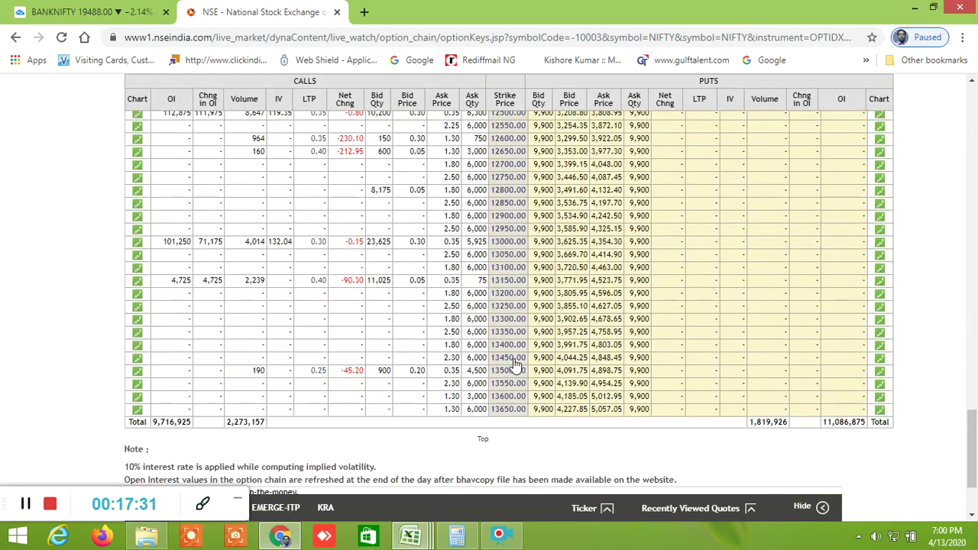
Compare the NIFTY calls and puts for the strikes around 9000, including open interest, volume and net change
scroll(516, 365, "up", 1)
scroll(516, 365, "up", 10)
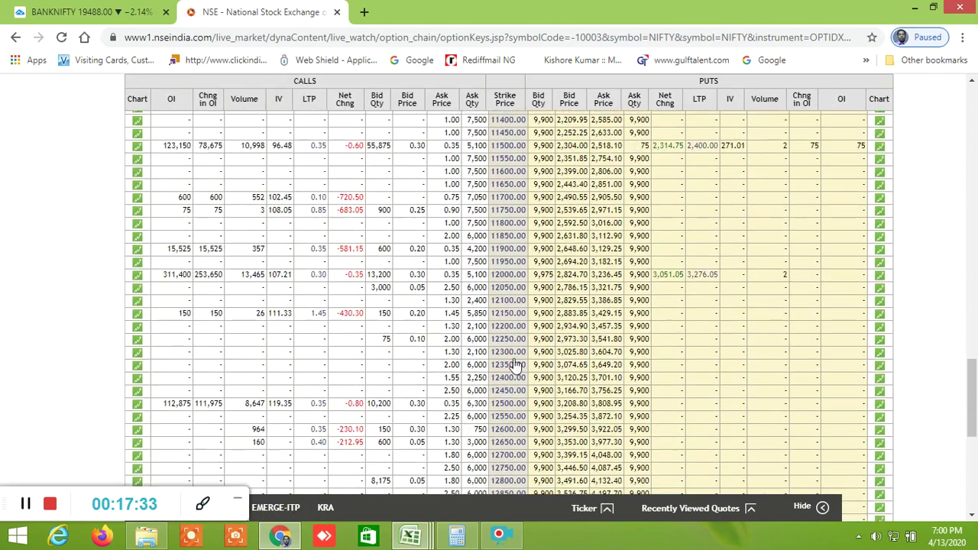
scroll(516, 365, "up", 2)
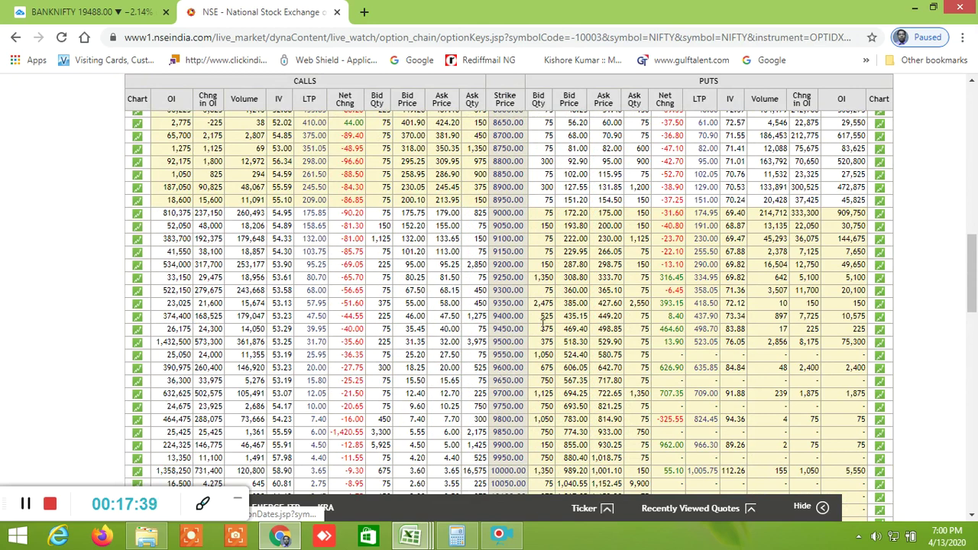
scroll(890, 294, "up", 2)
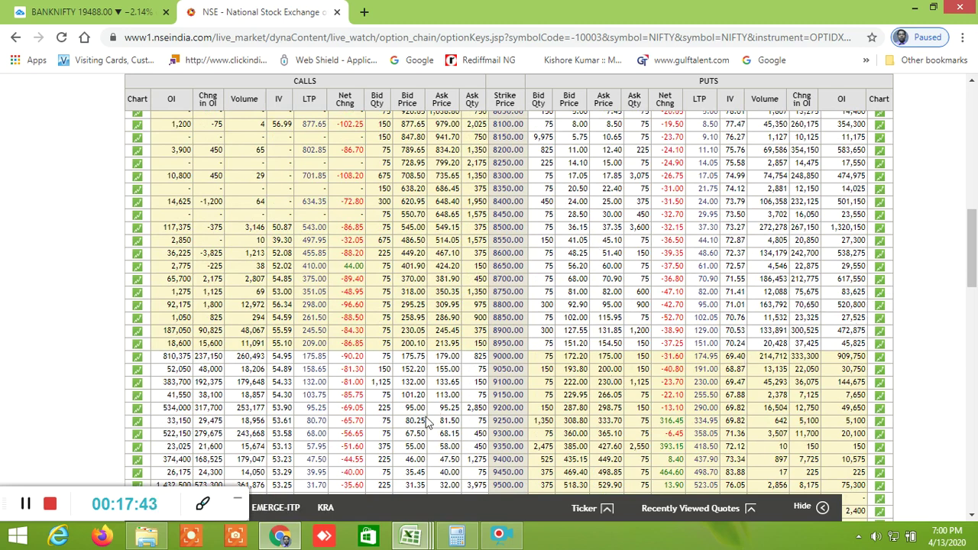
scroll(391, 422, "down", 2)
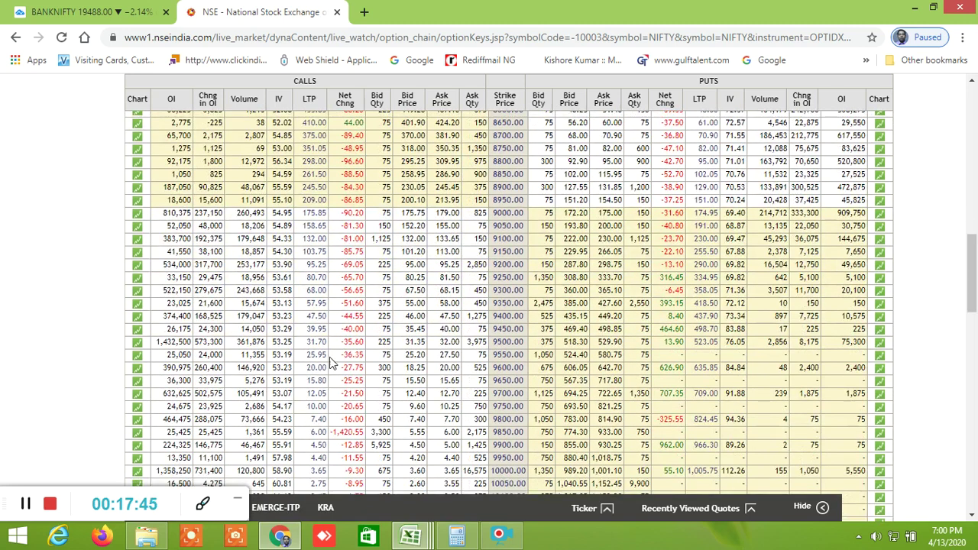
scroll(671, 345, "up", 2)
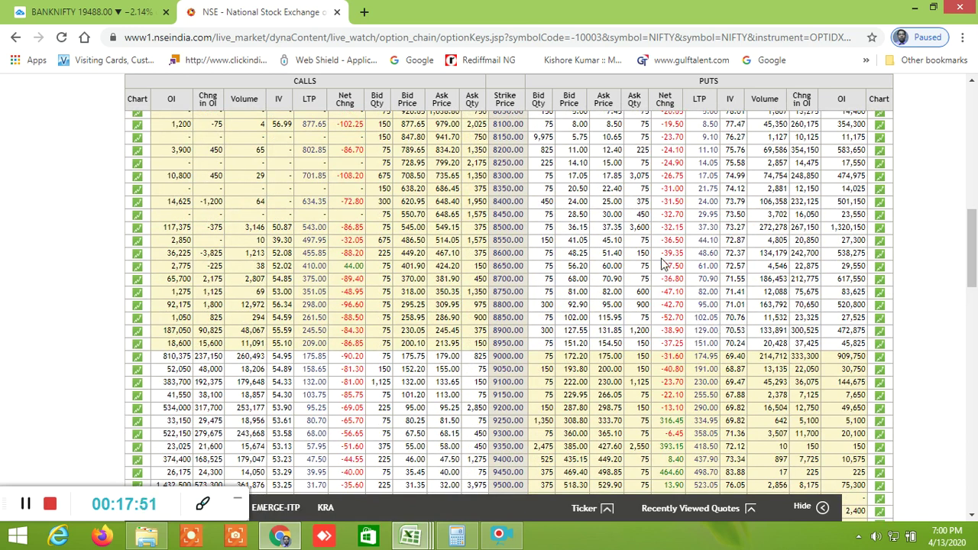
scroll(663, 264, "up", 1)
scroll(664, 259, "down", 2)
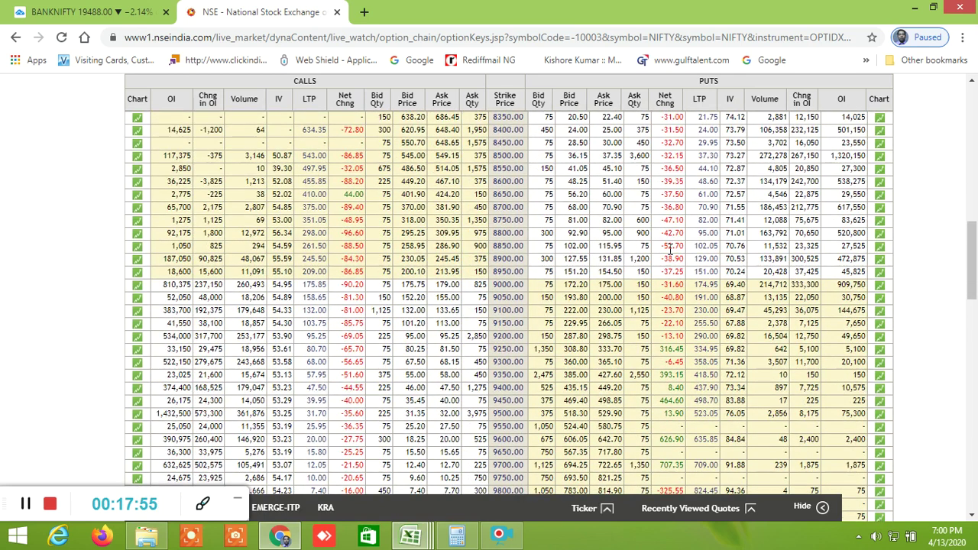
Switch to the TradingView chart and look through the watchlist for the NIFTY symbol
left_click(111, 14)
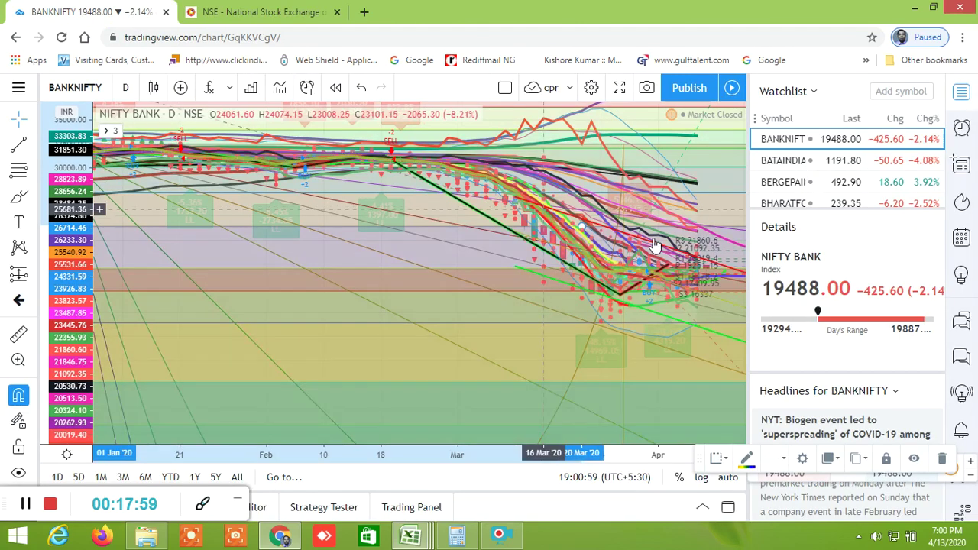
scroll(797, 172, "down", 5)
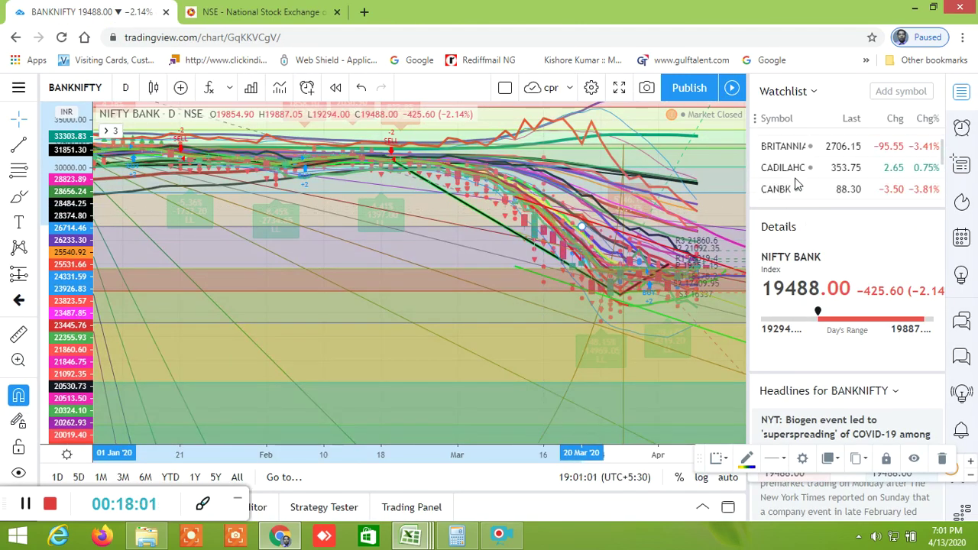
scroll(797, 182, "down", 3)
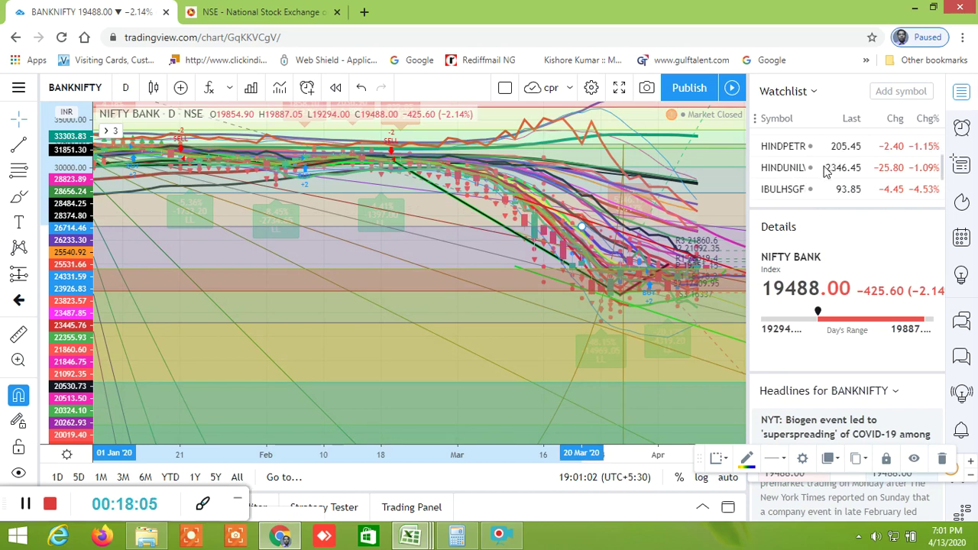
scroll(799, 176, "down", 5)
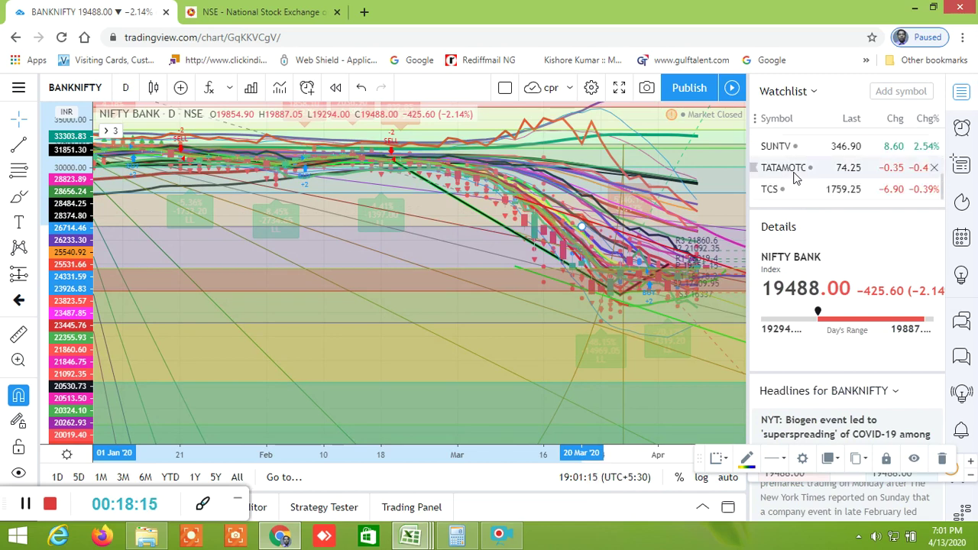
scroll(794, 176, "up", 1)
Add the NIFTY 50 index from NSE to the watchlist and load its chart
left_click(882, 91)
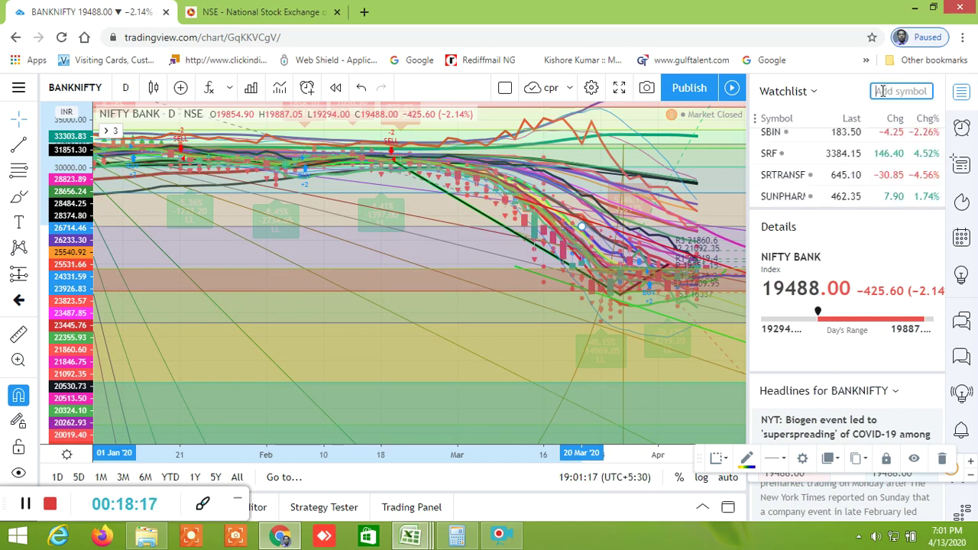
type("N")
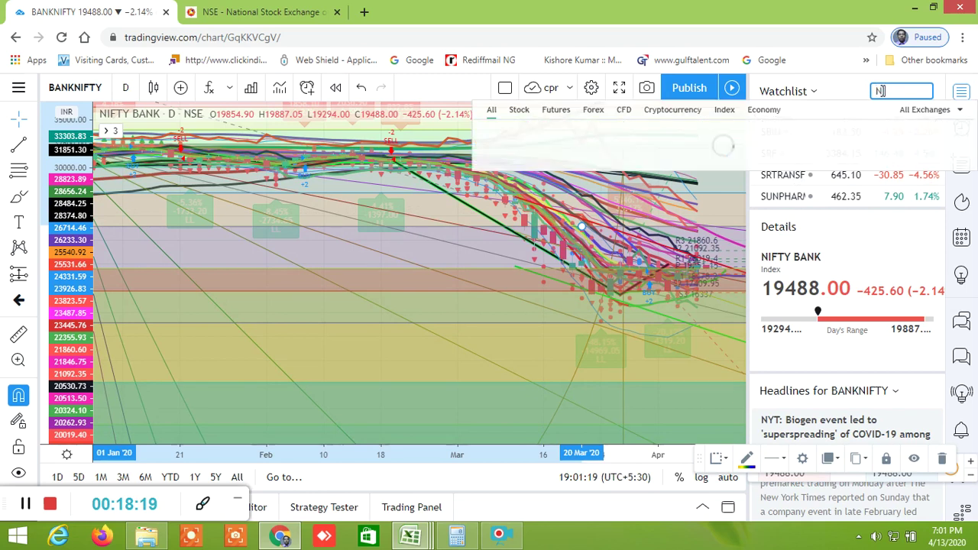
type("IFTY")
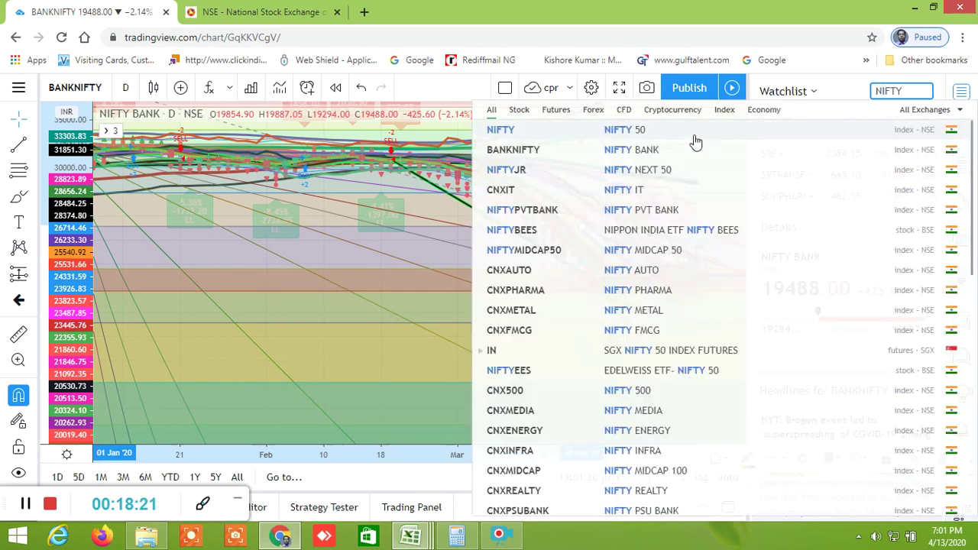
left_click(684, 141)
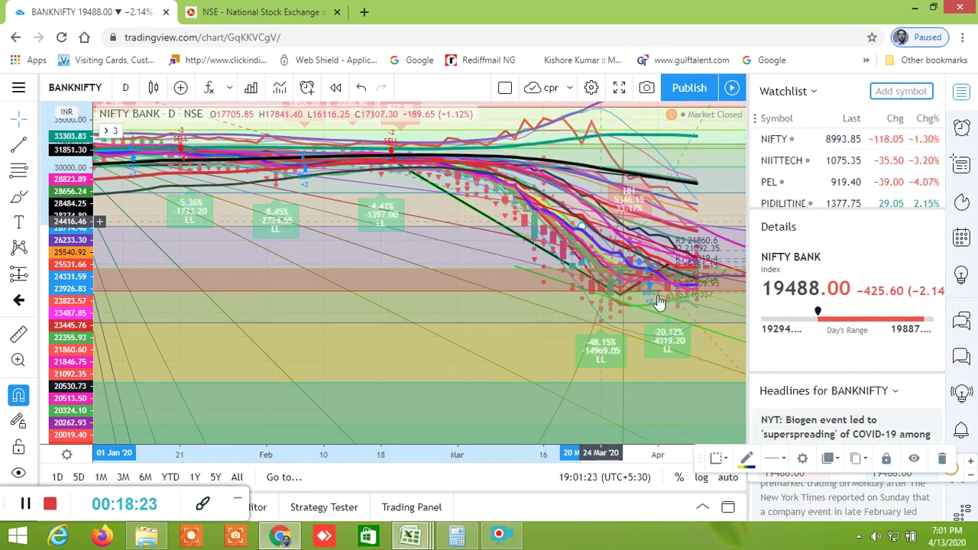
left_click(774, 140)
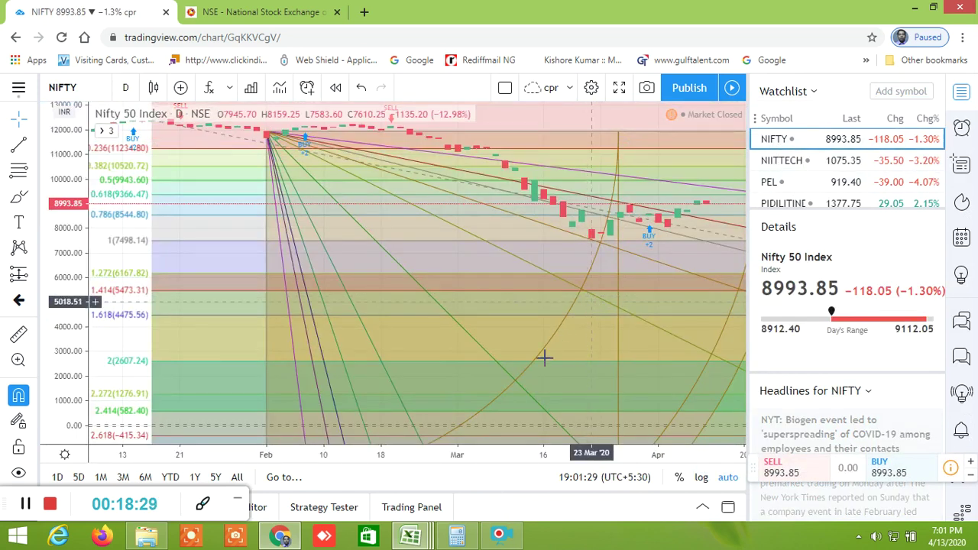
Examine NIFTY's latest daily candles up close against the pivot levels, moving averages and Fibonacci zones, with the price scale adjusted
scroll(535, 358, "up", 4)
scroll(466, 351, "up", 3)
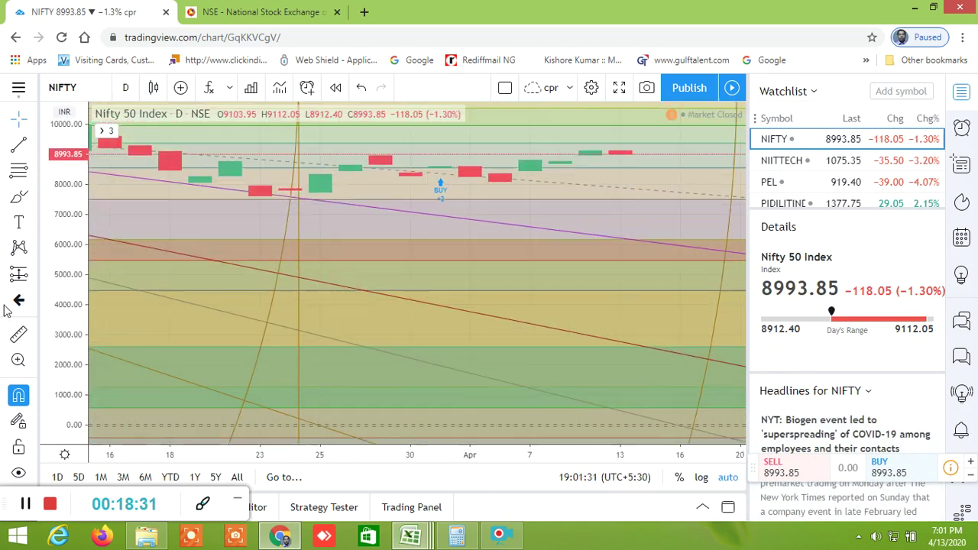
left_click_drag(81, 229, 80, 268)
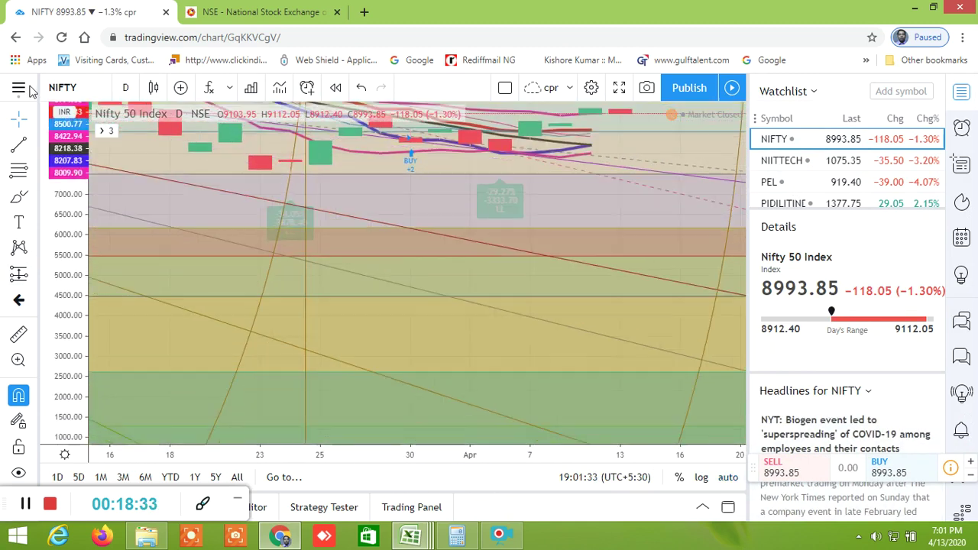
left_click_drag(469, 233, 427, 428)
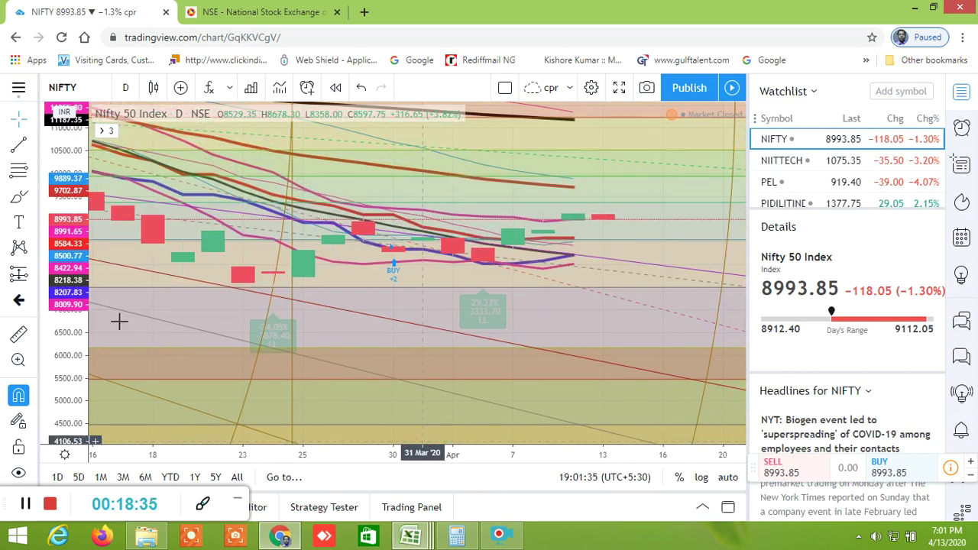
left_click_drag(63, 262, 63, 309)
left_click_drag(432, 420, 478, 416)
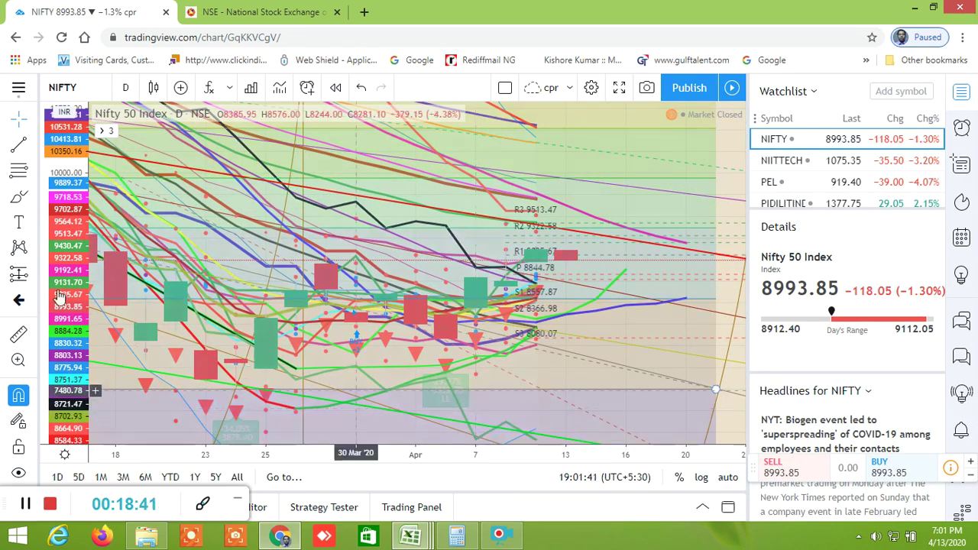
mouse_move(69, 298)
left_mouse_down()
mouse_move(70, 260)
mouse_move(70, 309)
left_mouse_up()
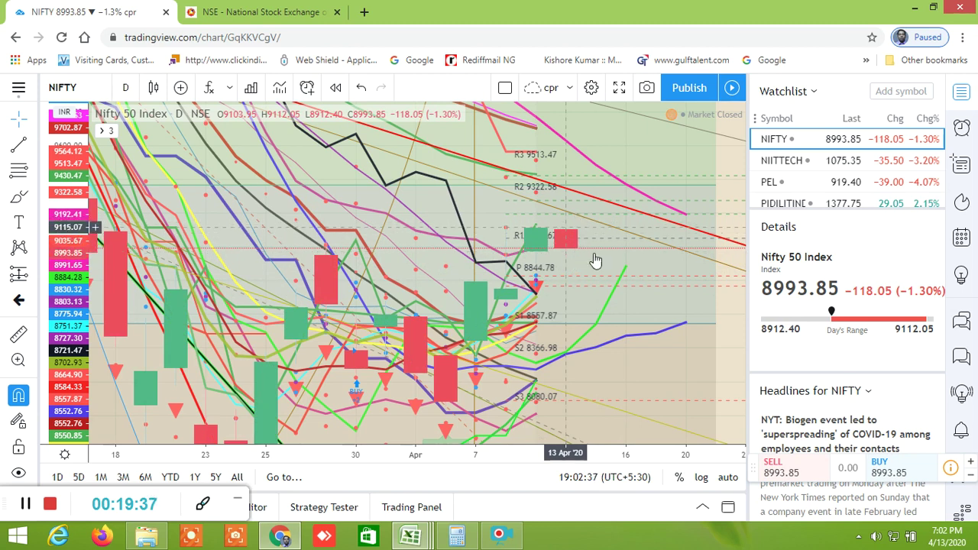
Return to the NSE option chain page and change its index to BANKNIFTY
left_click(301, 12)
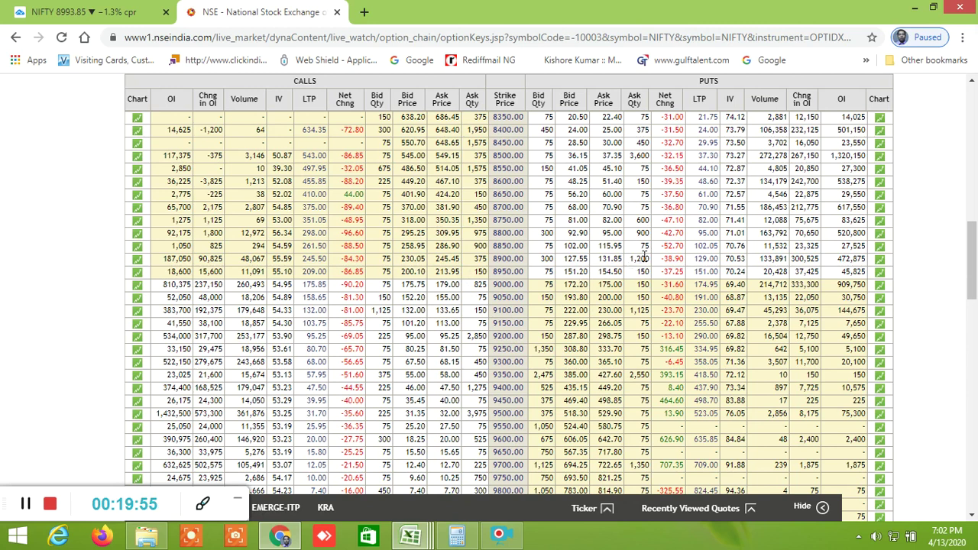
left_click(420, 536)
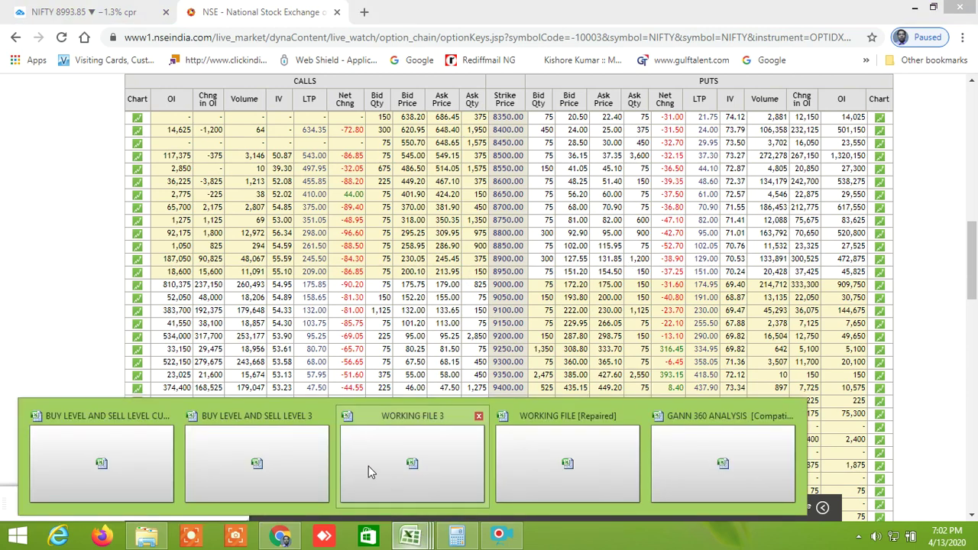
scroll(368, 265, "up", 10)
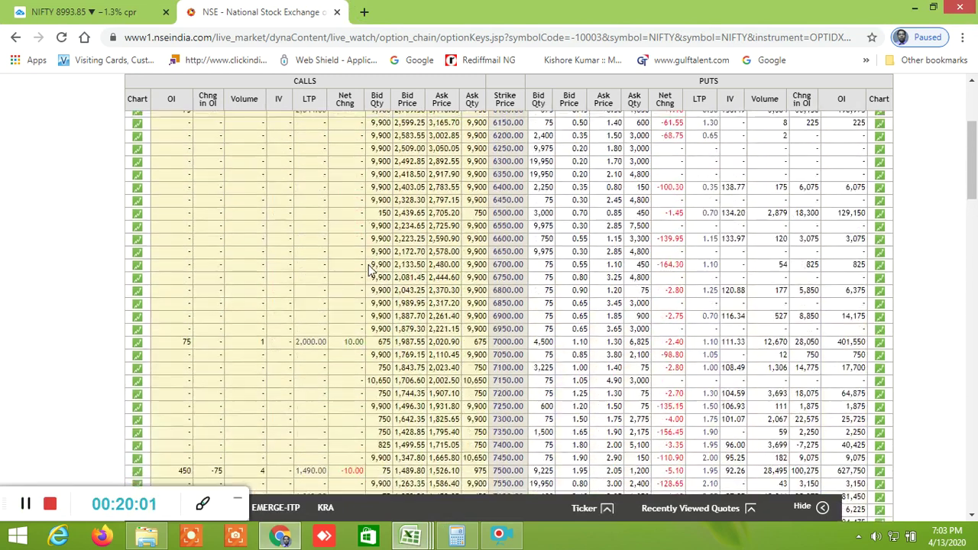
scroll(368, 264, "up", 3)
left_click(299, 255)
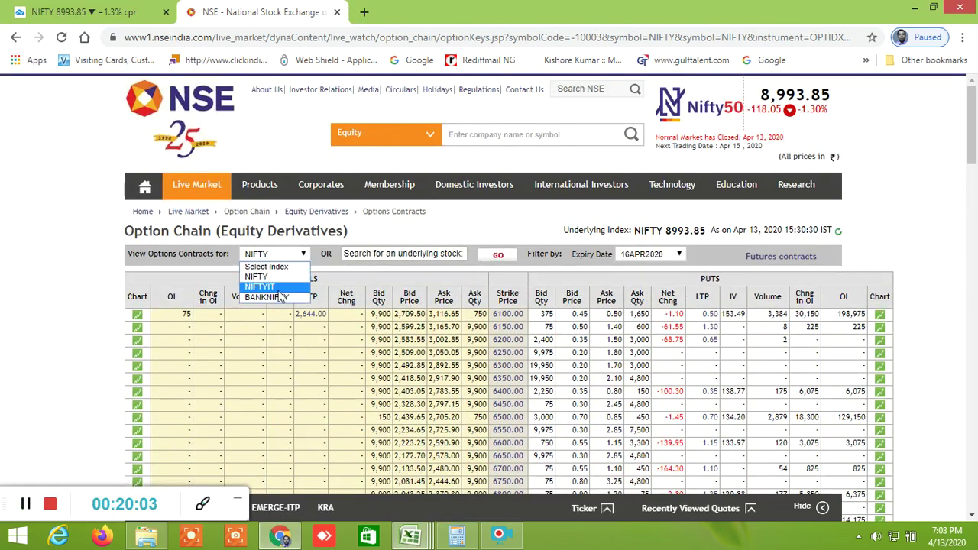
left_click(278, 297)
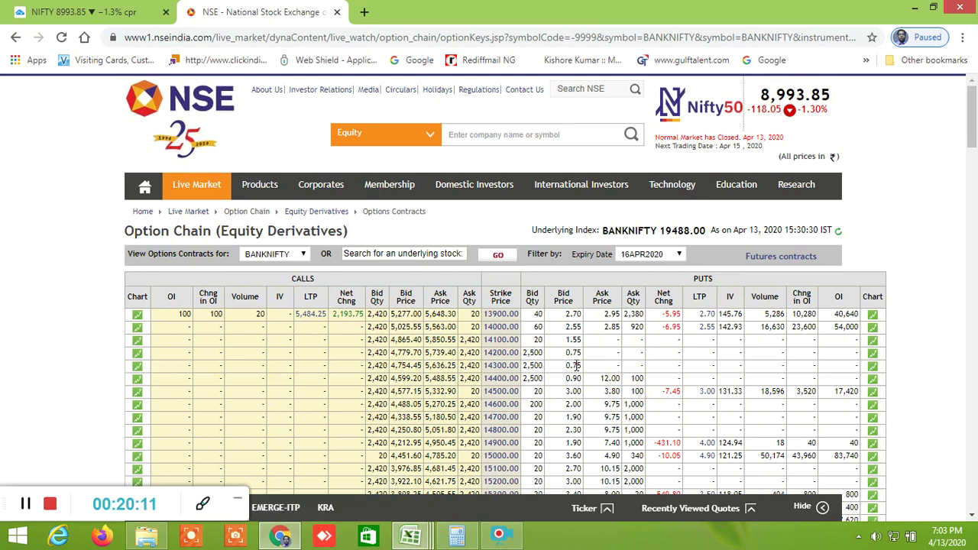
Compare the BANKNIFTY calls and puts for the strikes from about 18000 to 21000, including open interest and net change
scroll(575, 366, "down", 10)
scroll(574, 365, "down", 4)
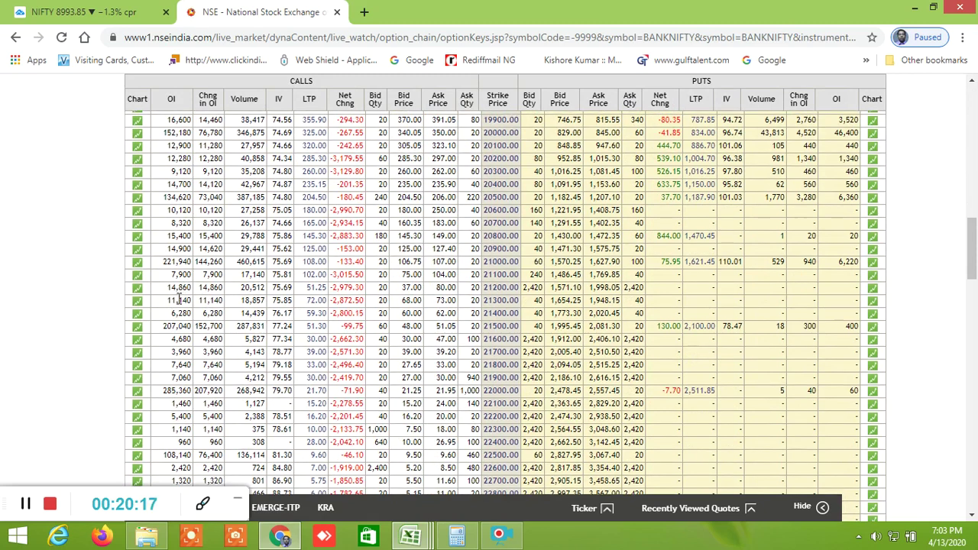
scroll(198, 294, "up", 3)
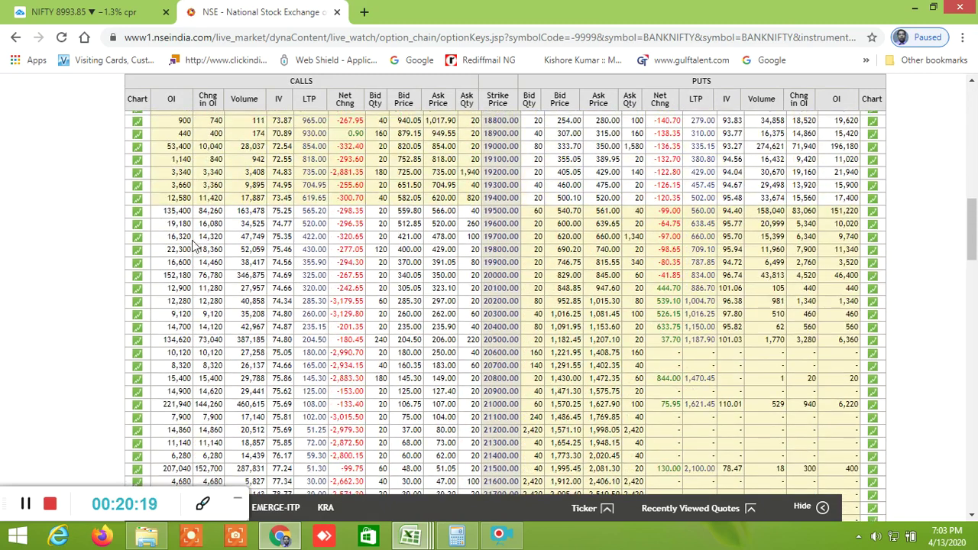
scroll(833, 249, "up", 3)
scroll(802, 244, "down", 3)
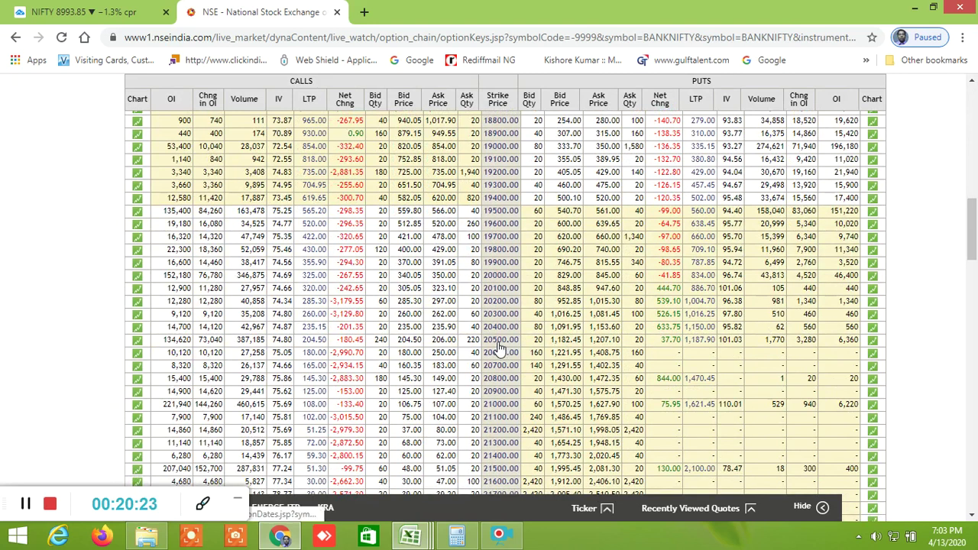
scroll(770, 223, "up", 2)
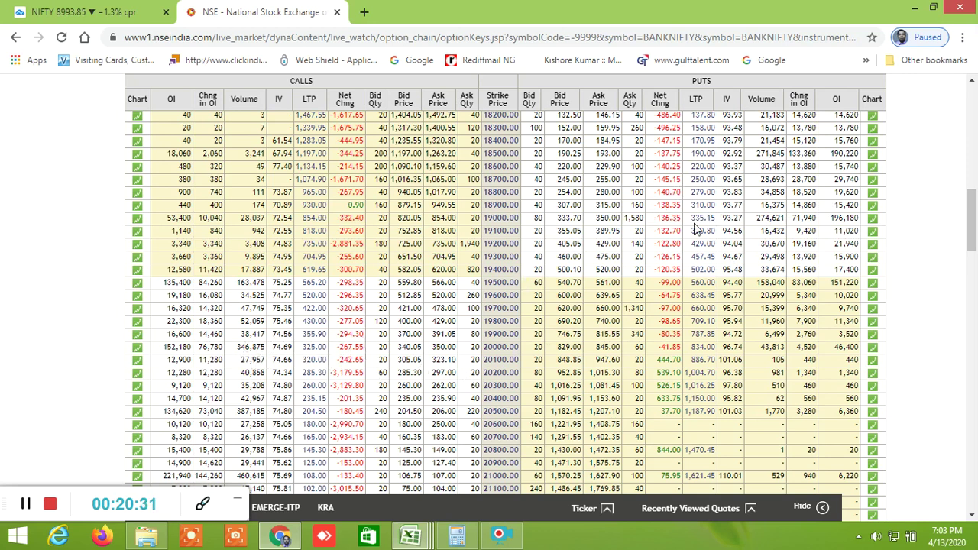
scroll(656, 269, "up", 1)
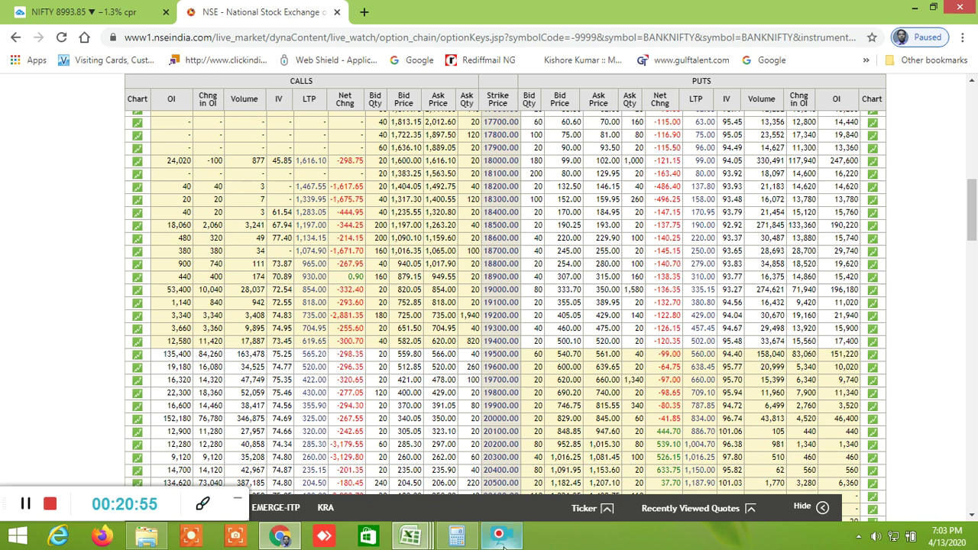
Switch to the WORKING FILE [Repaired] workbook in Excel and check the NIFTY and BANKNIFTY target stock prices below and above CMP
mouse_move(413, 534)
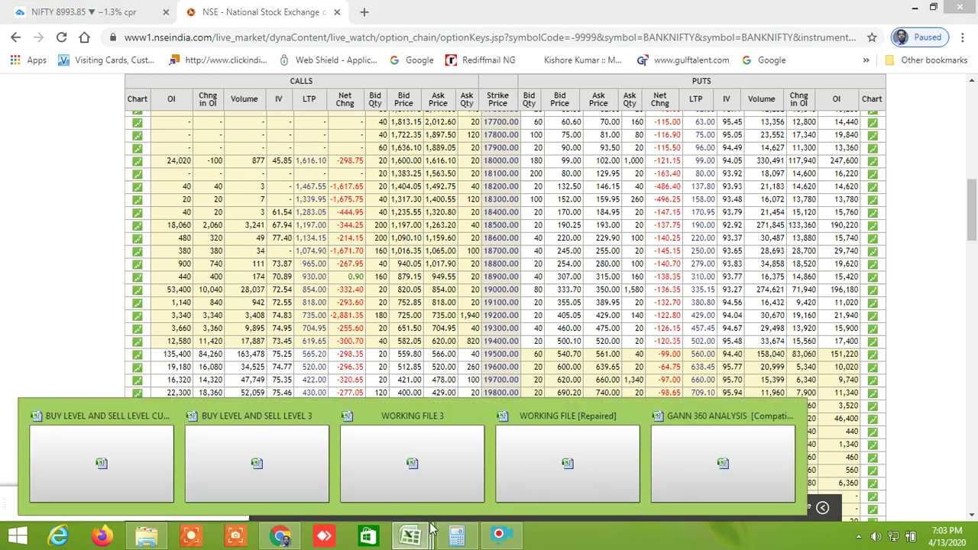
left_click(601, 469)
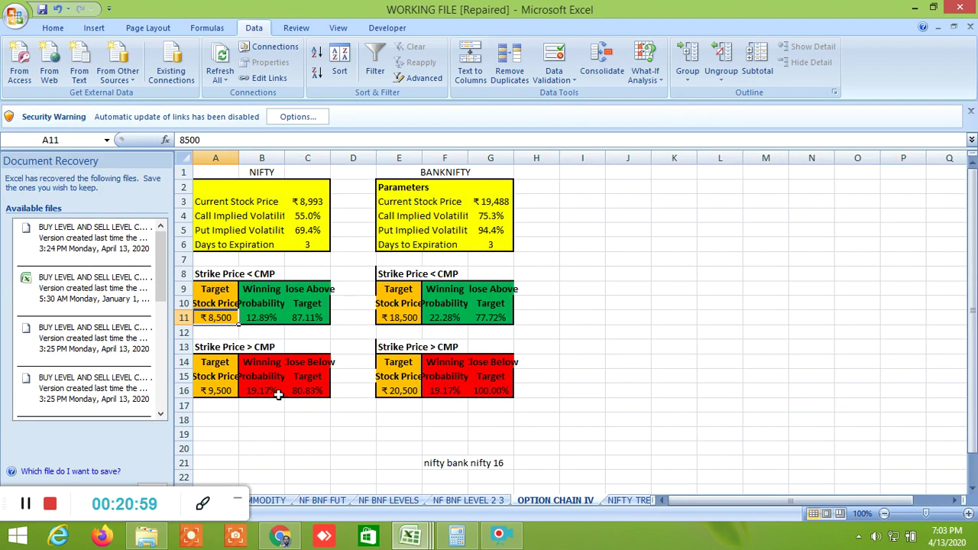
left_click(228, 390)
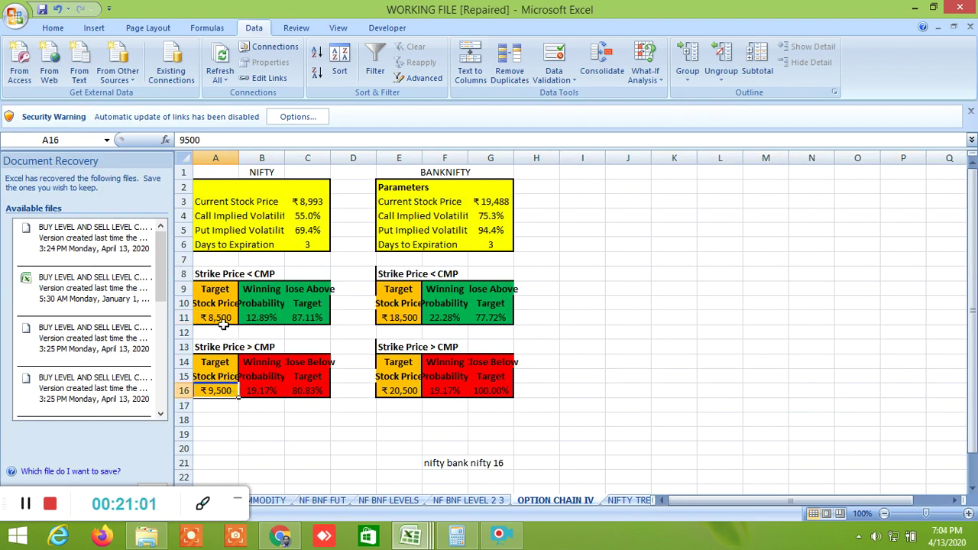
left_click(221, 317)
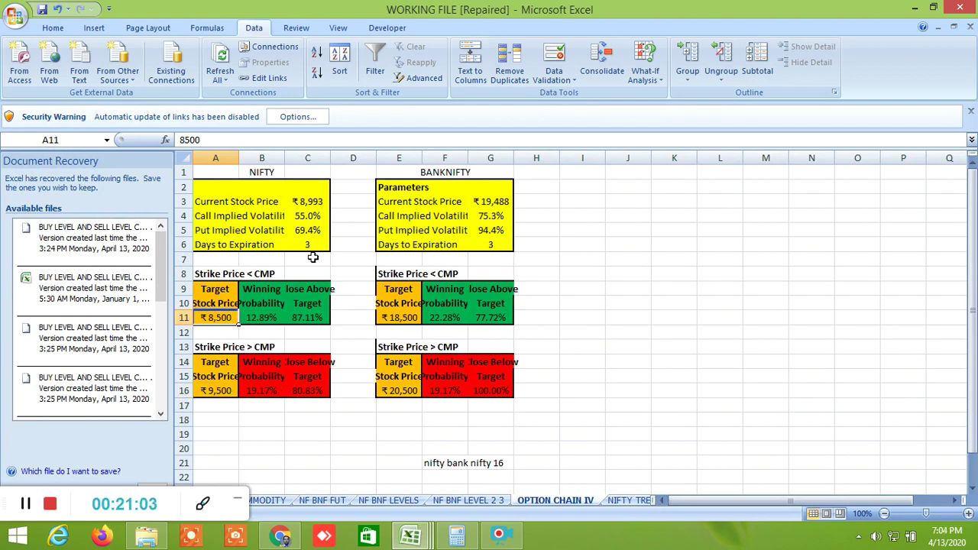
left_click(403, 391)
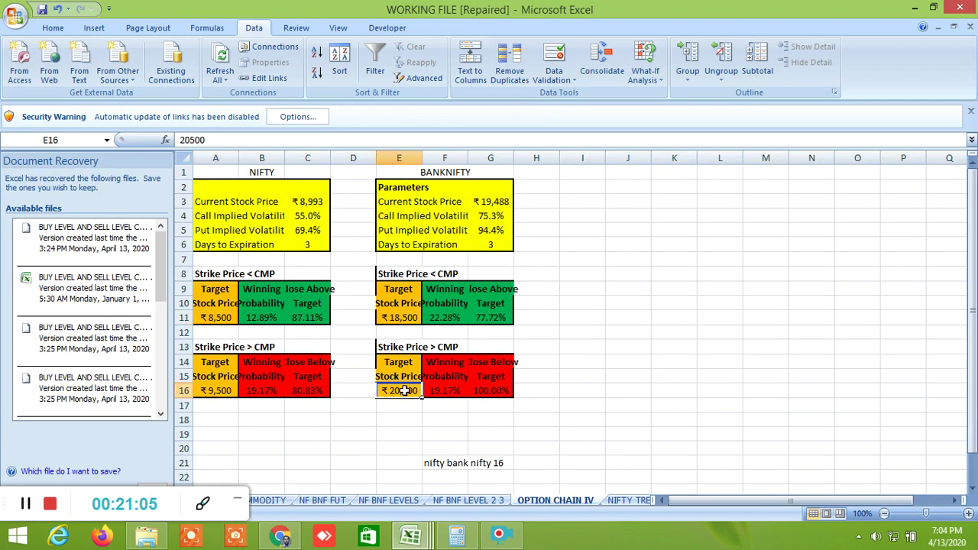
left_click(406, 321)
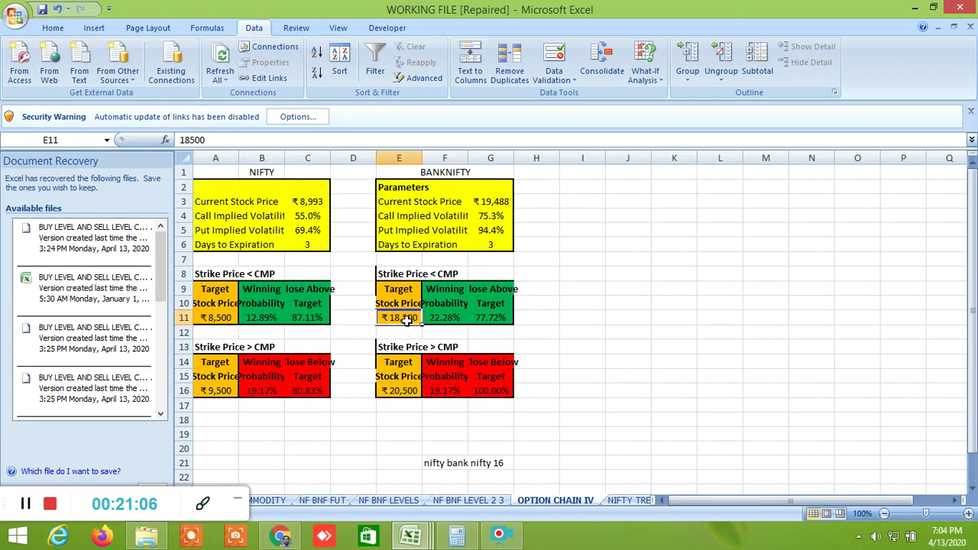
Set NIFTY's target stock price to 9200 in the Strike Price > CMP table
left_click(234, 393)
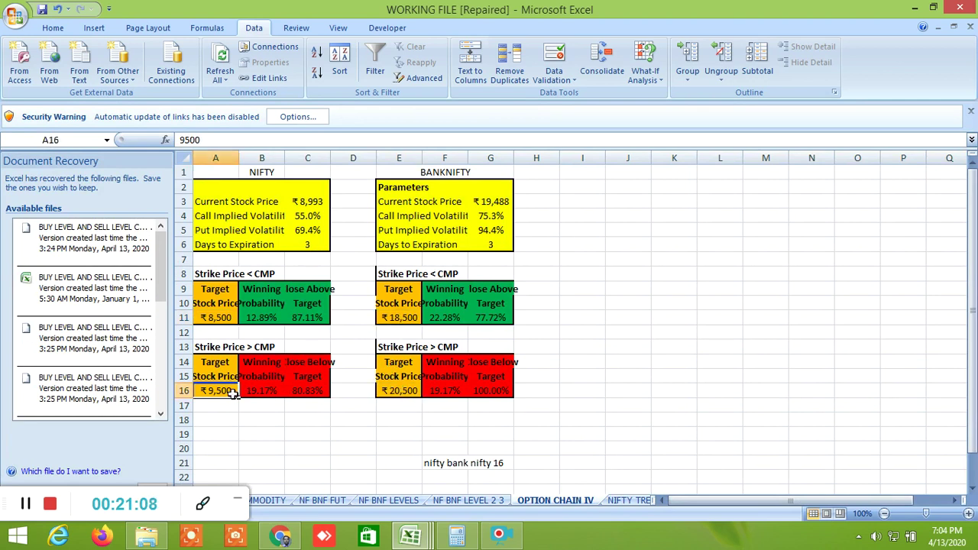
left_click(225, 319)
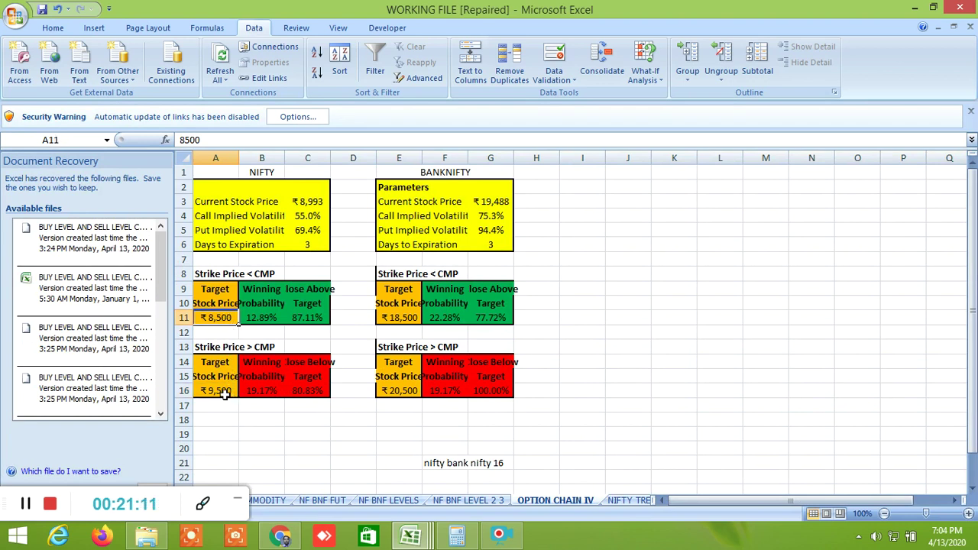
left_click(226, 391)
left_click(221, 318)
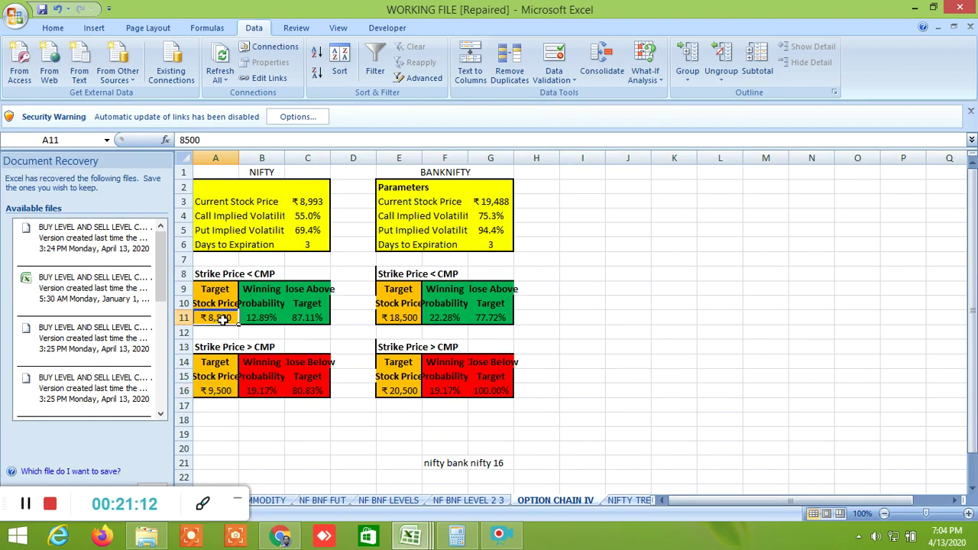
left_click(222, 391)
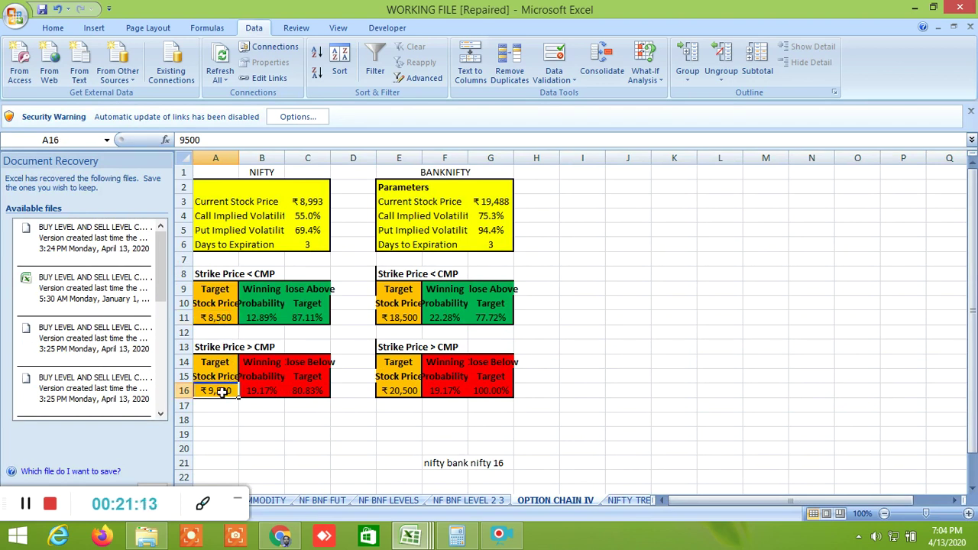
left_click(191, 140)
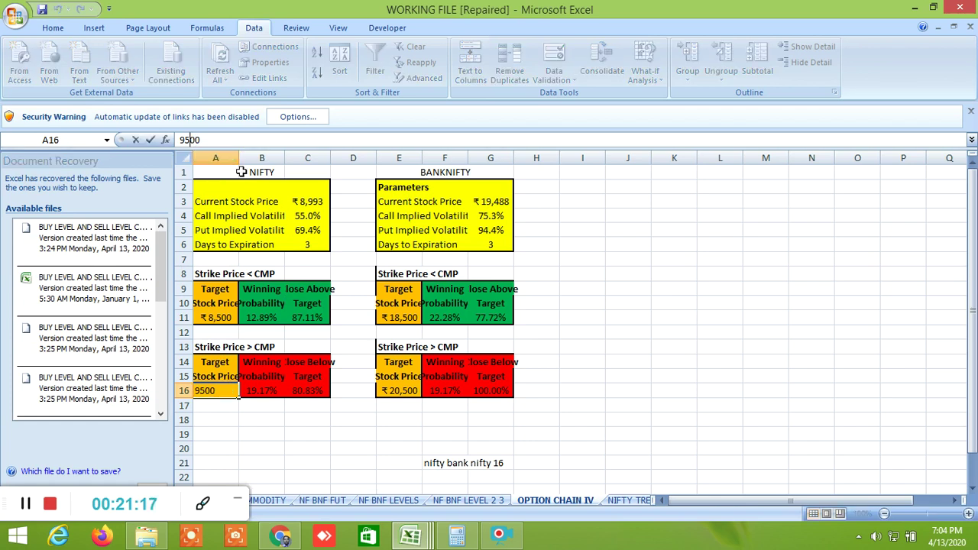
key("BackSpace")
type("2")
key("ctrl+Return")
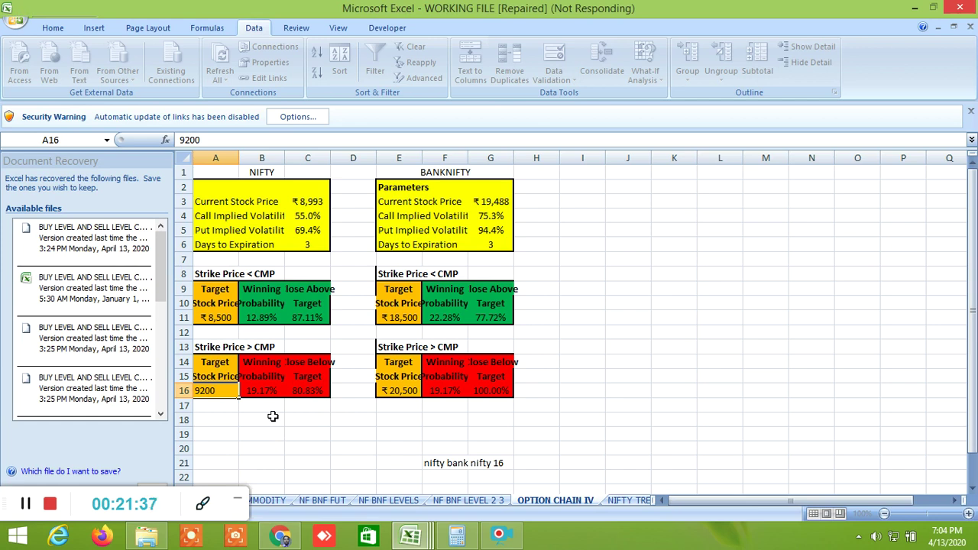
left_click(273, 416)
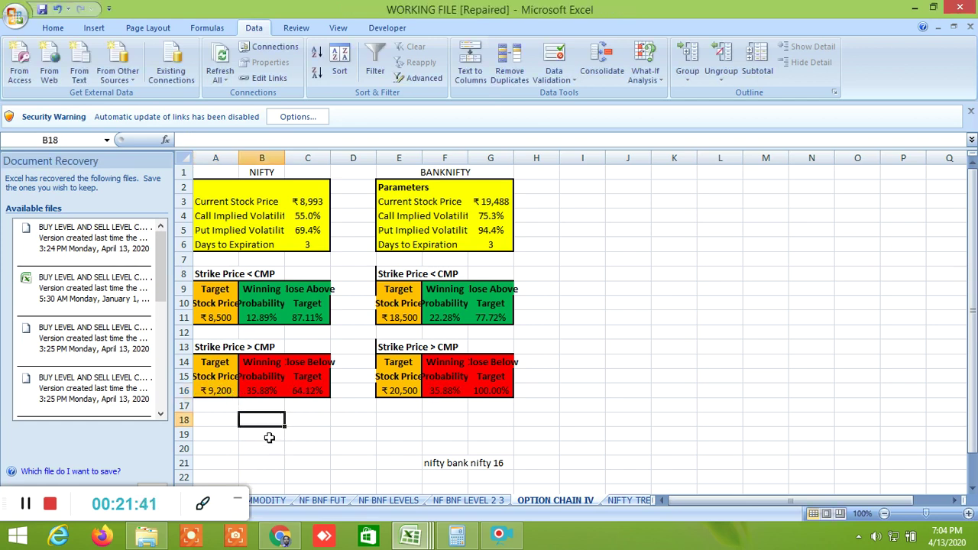
Set NIFTY's target stock price to 8800 in the Strike Price < CMP table and review both NIFTY targets
left_click(227, 392)
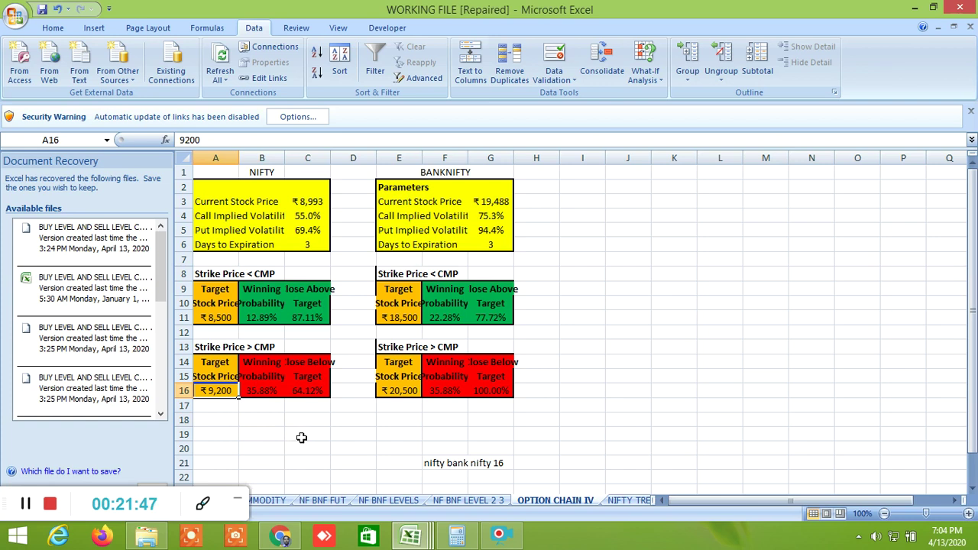
left_click(220, 317)
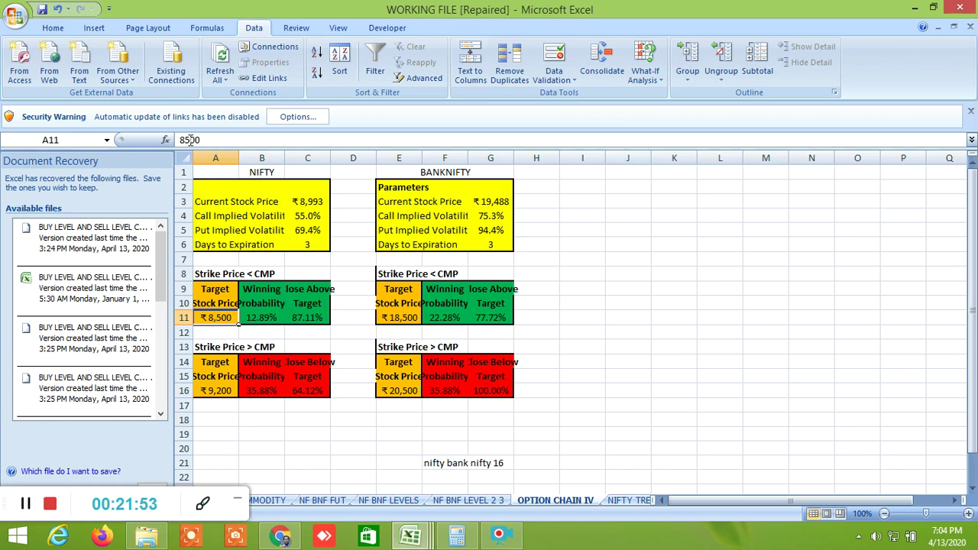
left_click(189, 141)
key("BackSpace")
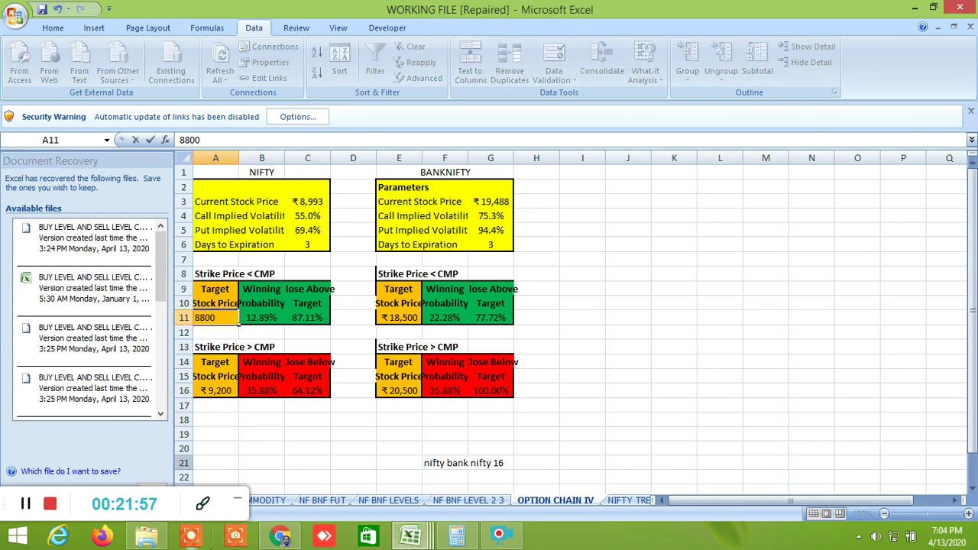
key("Return")
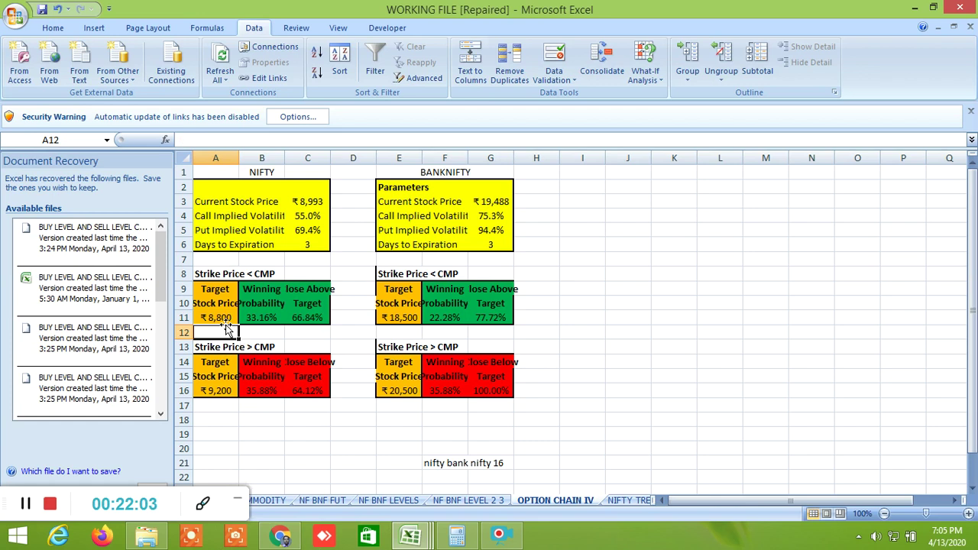
left_click(227, 390)
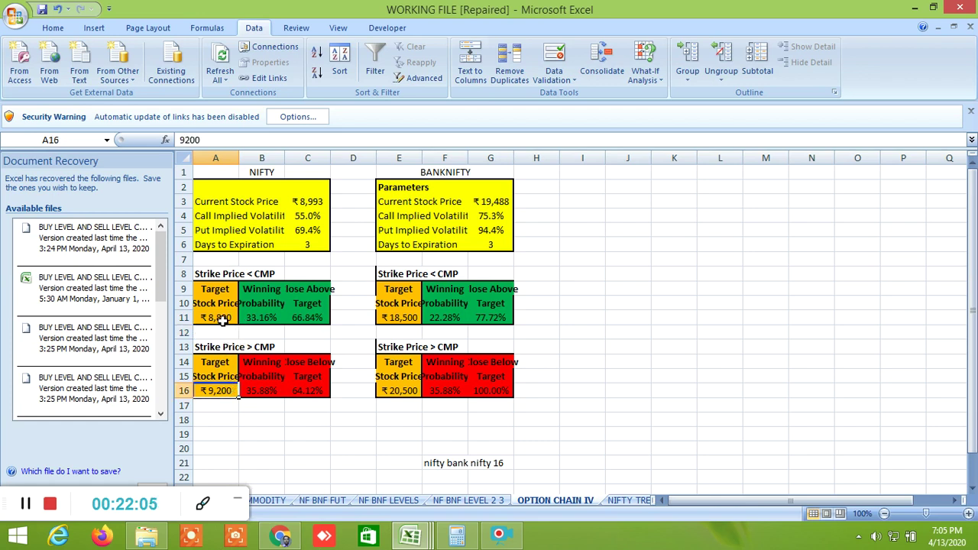
left_click(221, 318)
left_click(221, 391)
Set BANKNIFTY's target stock price to 19000 in the Strike Price < CMP table
left_click(402, 317)
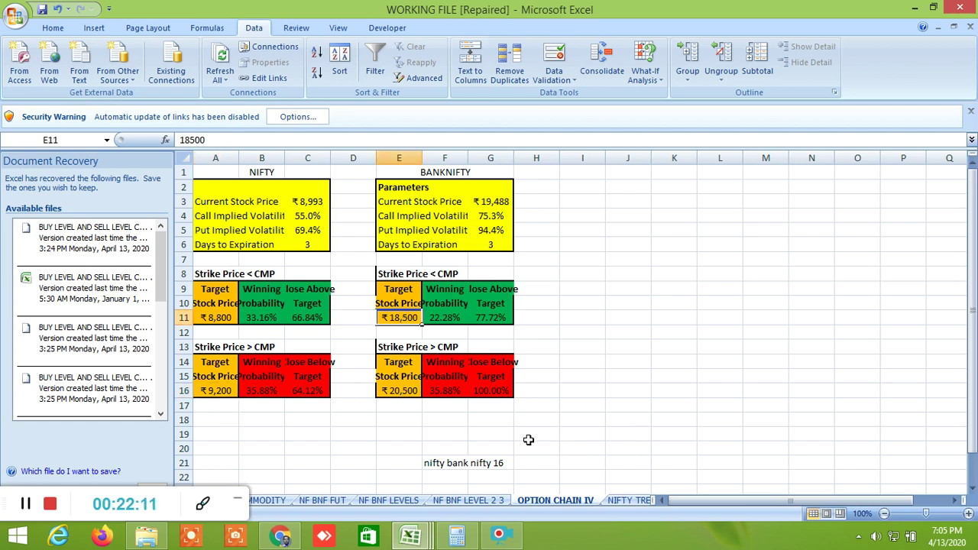
type("19")
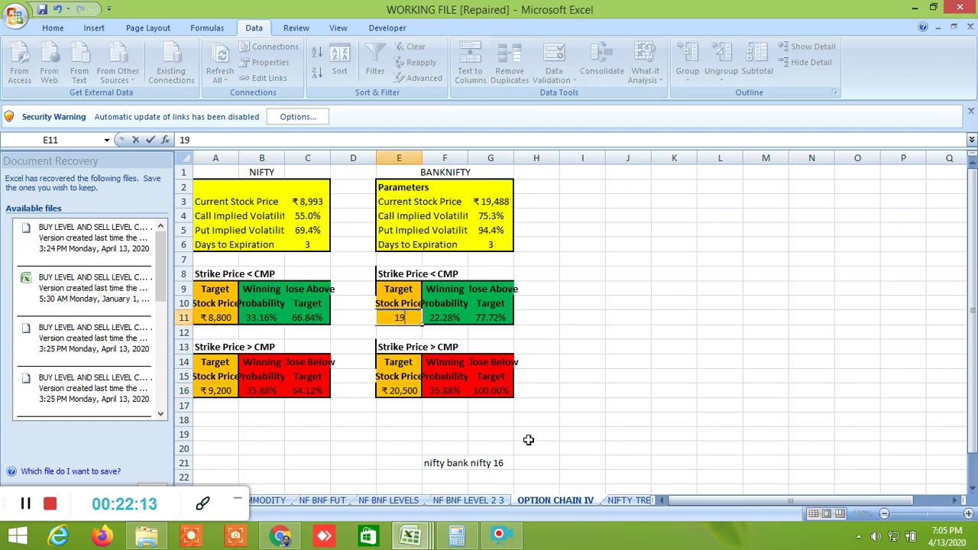
type("000")
key("Return")
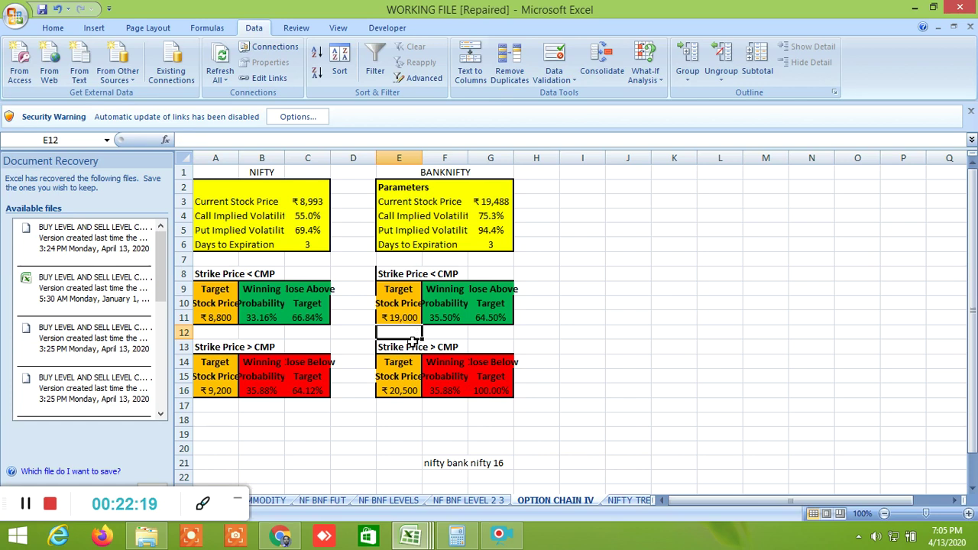
left_click(405, 390)
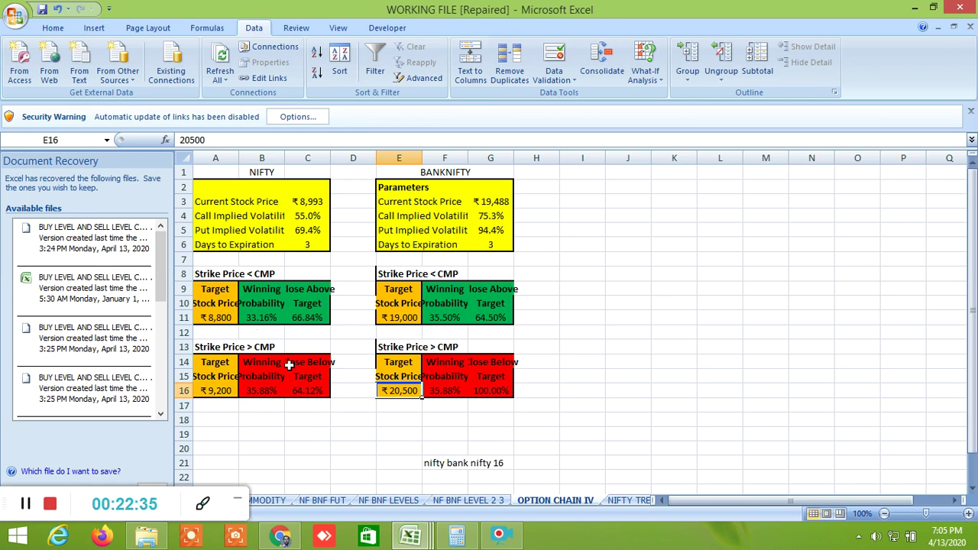
Switch to the NSE option chain in Chrome and look through the BANKNIFTY strikes from 21000 up to about 30000
left_click(284, 535)
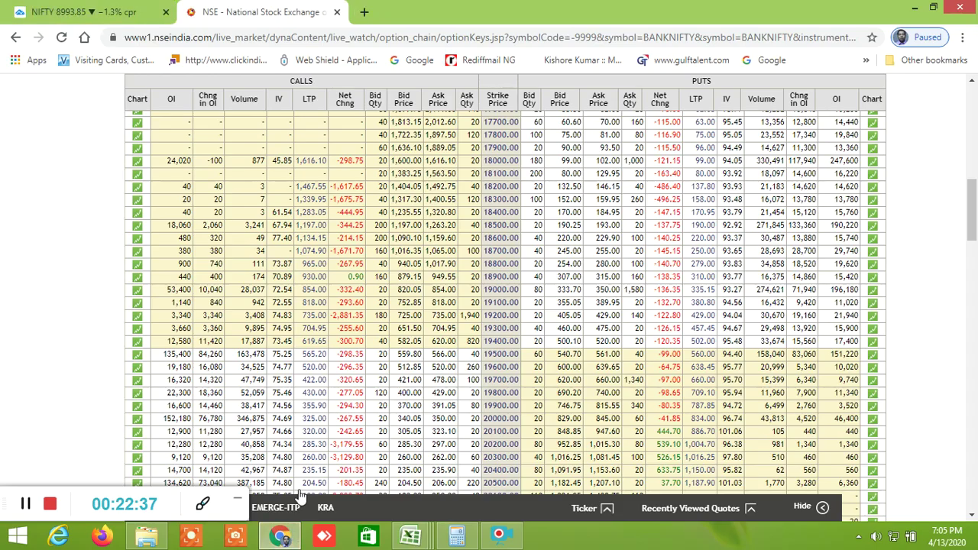
scroll(511, 355, "down", 6)
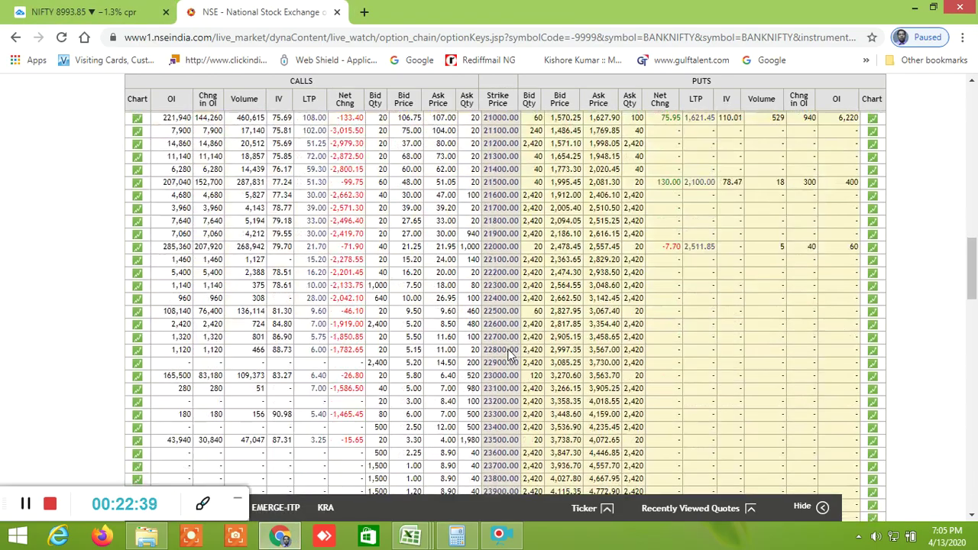
scroll(510, 355, "down", 10)
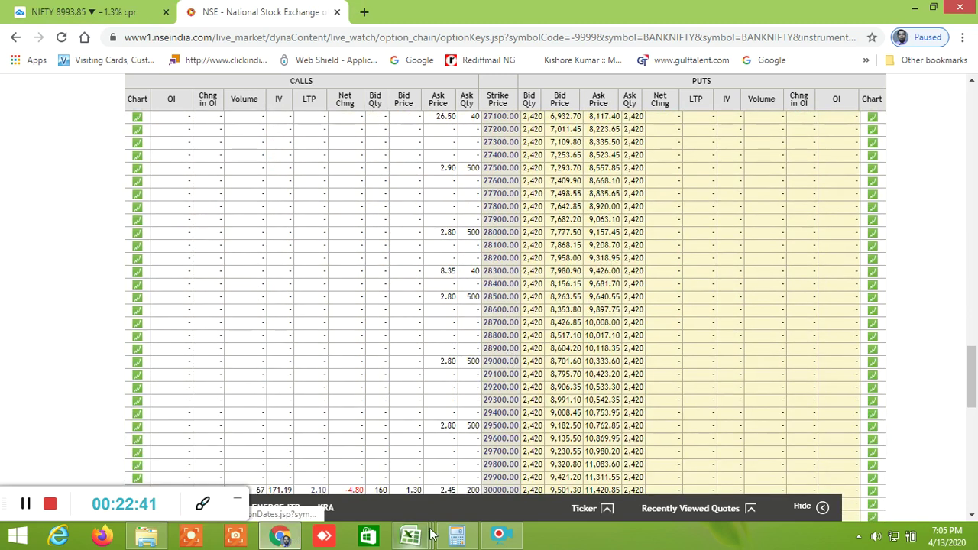
Open the BUY LEVEL AND SELL LEVEL CUM SCREENER 1 workbook from the DATA (E:) drive and bring it to the front in Excel
left_click(411, 536)
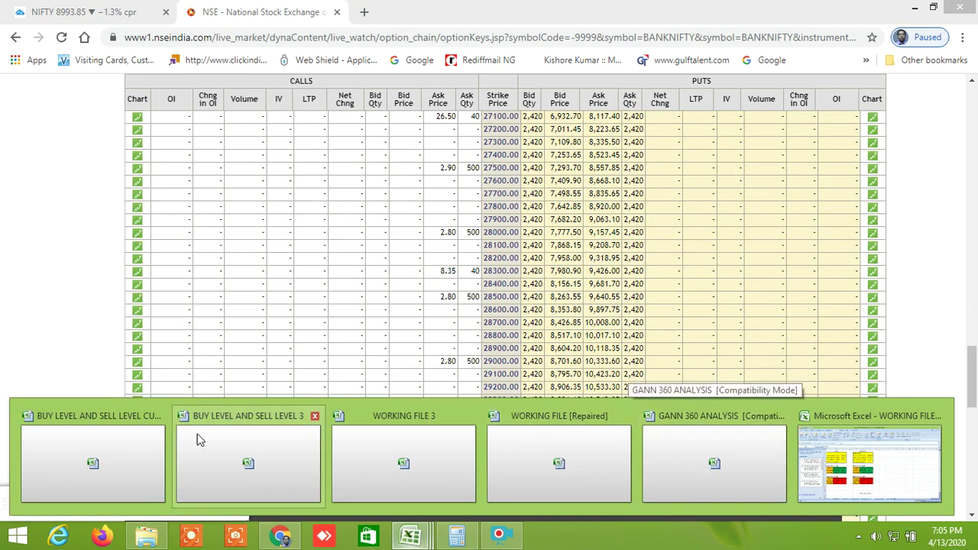
left_click(90, 463)
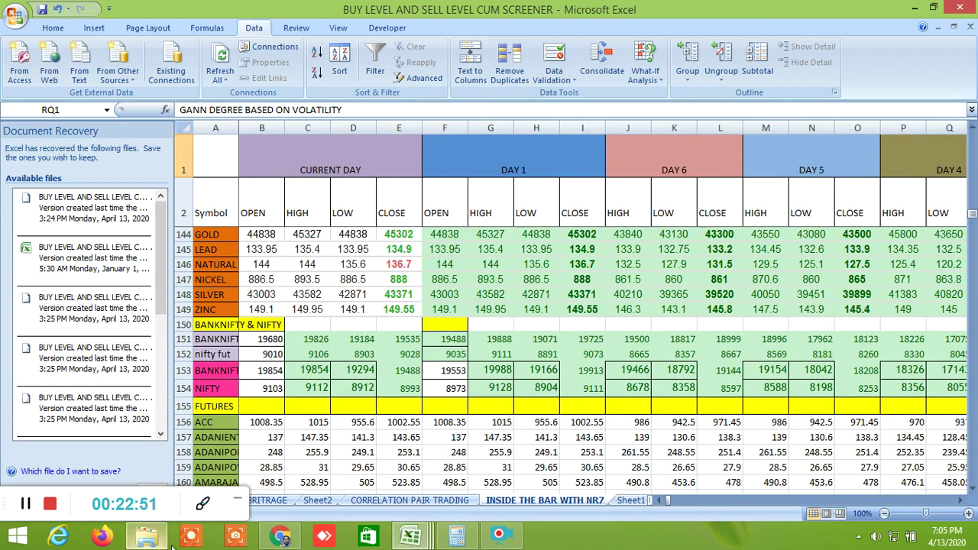
left_click(147, 536)
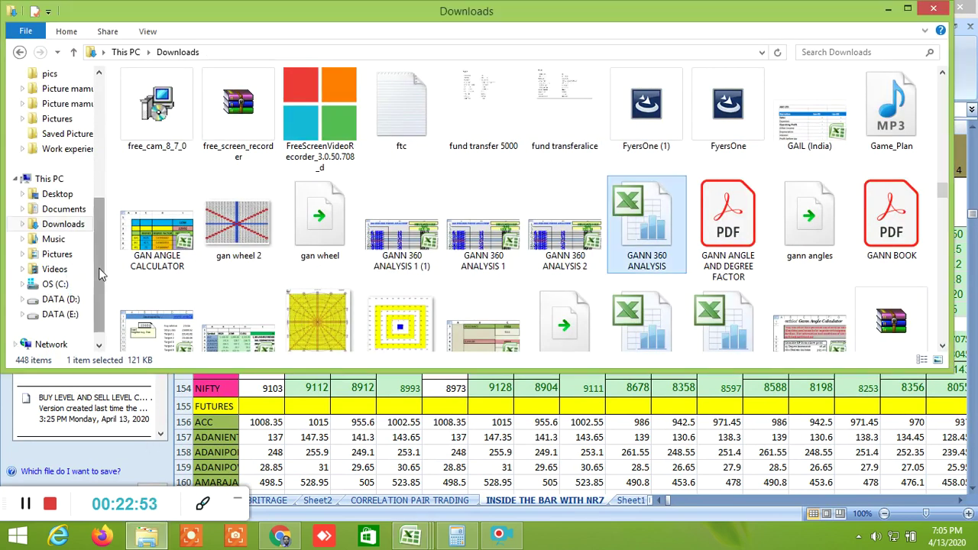
scroll(84, 287, "down", 1)
left_click(69, 300)
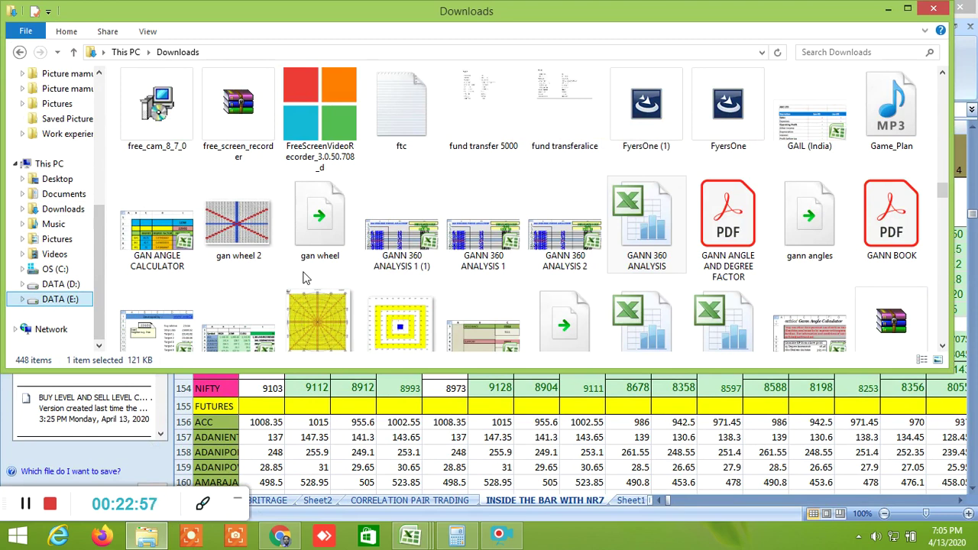
left_click(71, 302)
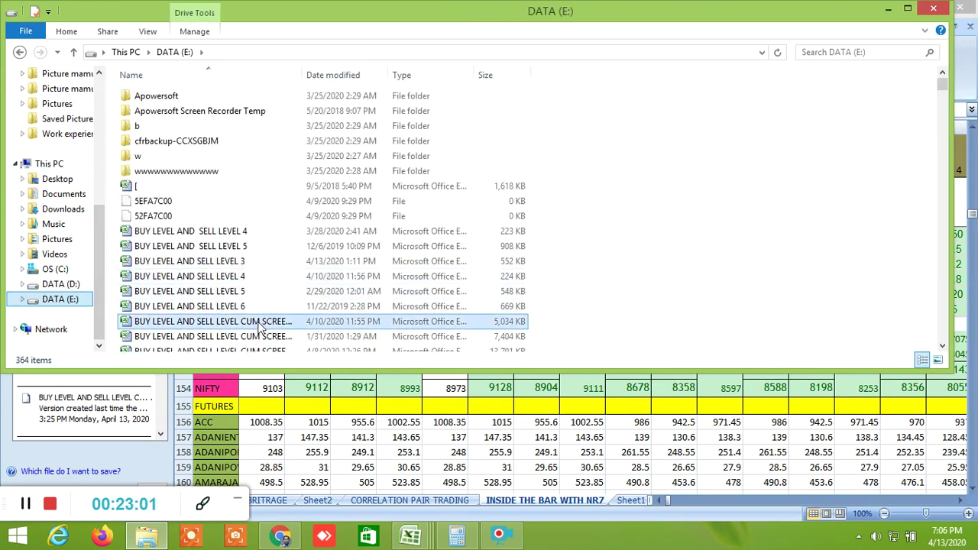
double_click(260, 322)
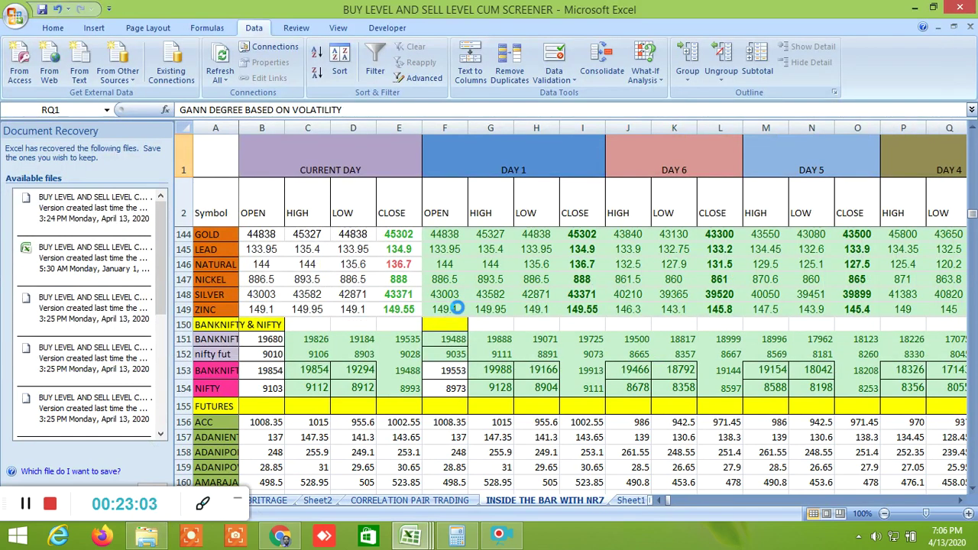
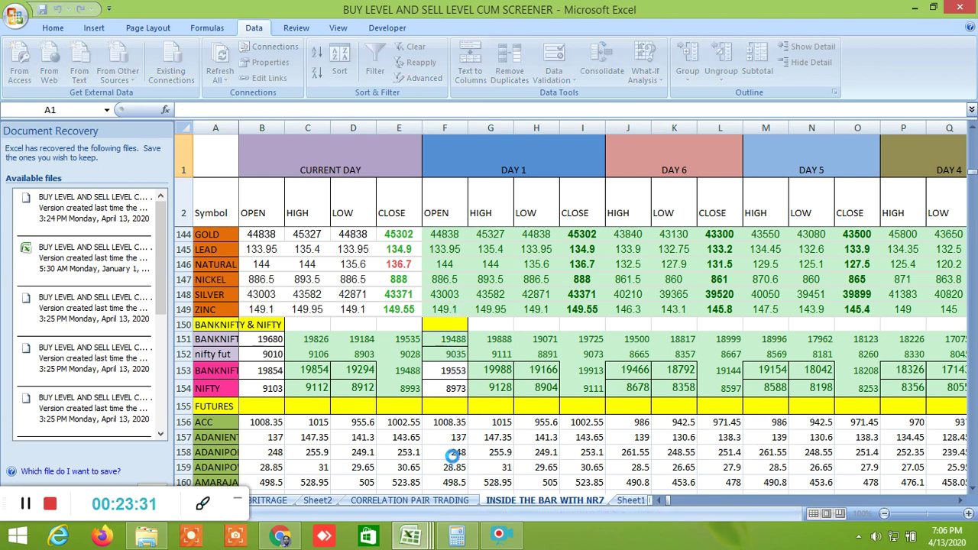
key("ctrl+Tab")
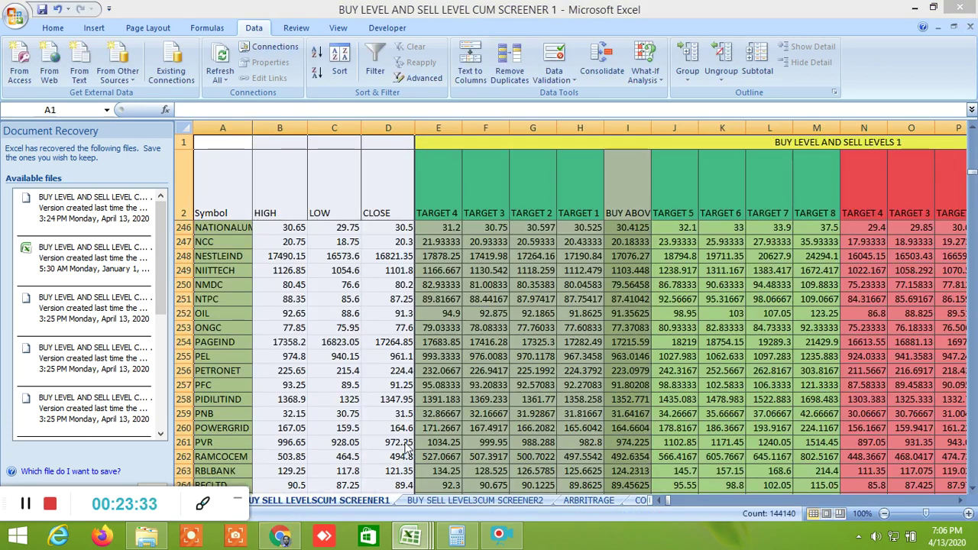
Find the NIFTY row in BUY LEVEL AND SELL LEVELS 1 and check its buy-above, sell-below and first downside target levels
left_click(470, 369)
scroll(609, 365, "down", 2)
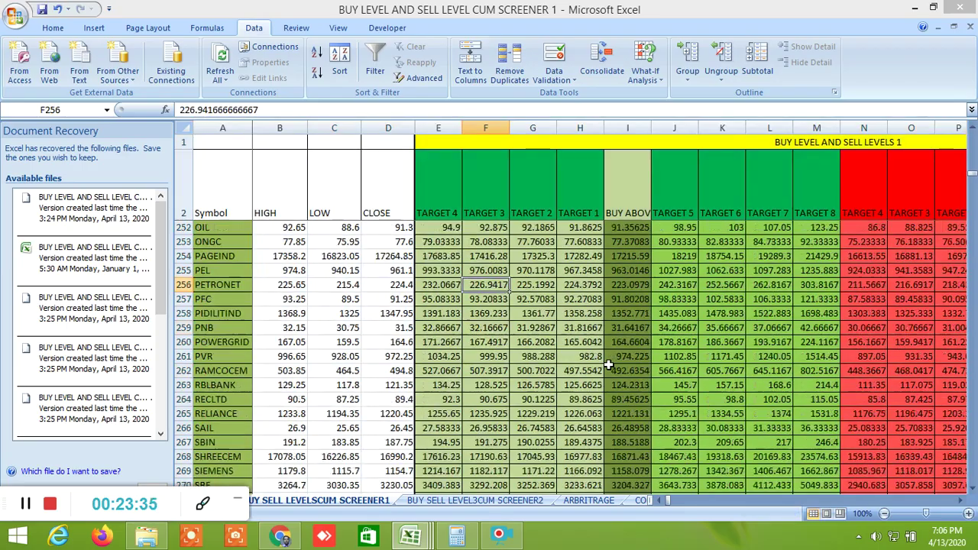
scroll(609, 365, "up", 11)
scroll(609, 364, "up", 20)
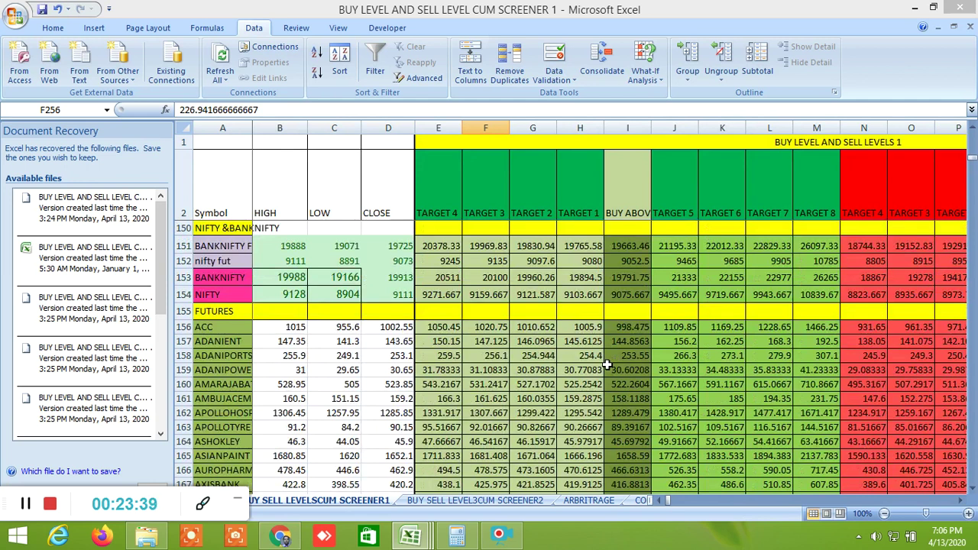
scroll(609, 364, "up", 2)
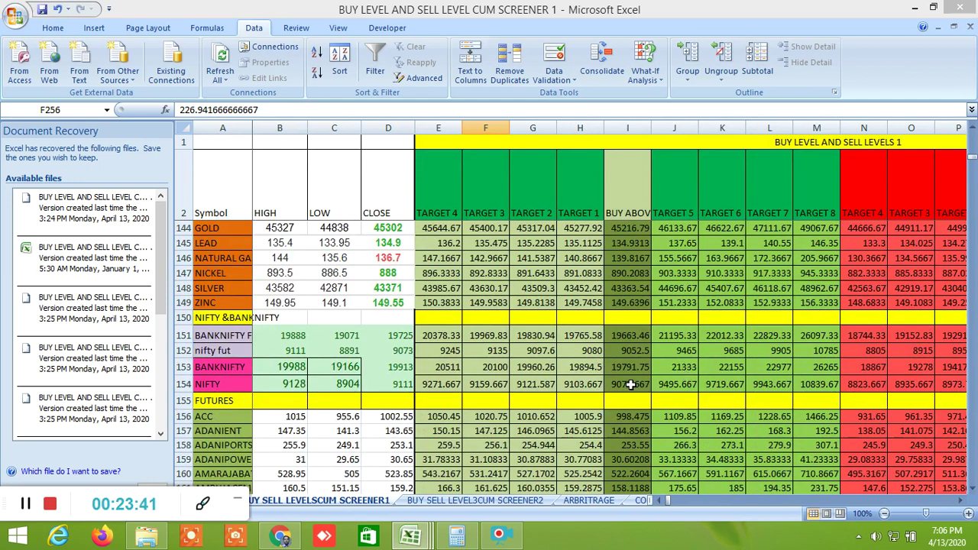
left_click(629, 385)
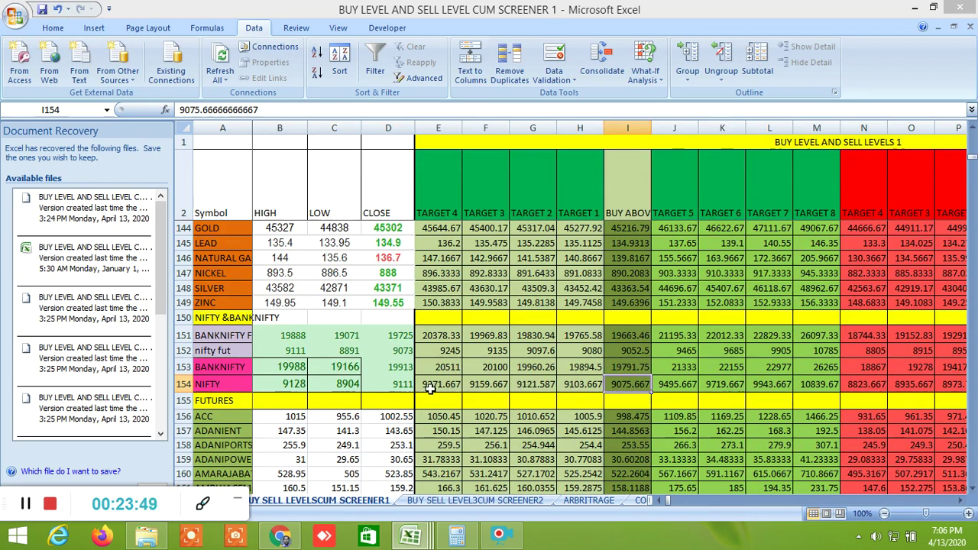
left_click(962, 502)
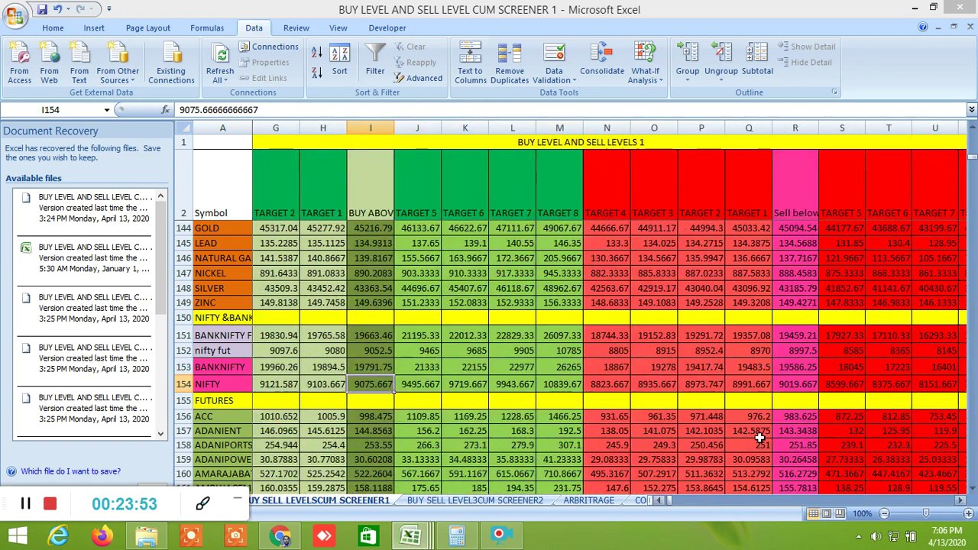
left_click(787, 383)
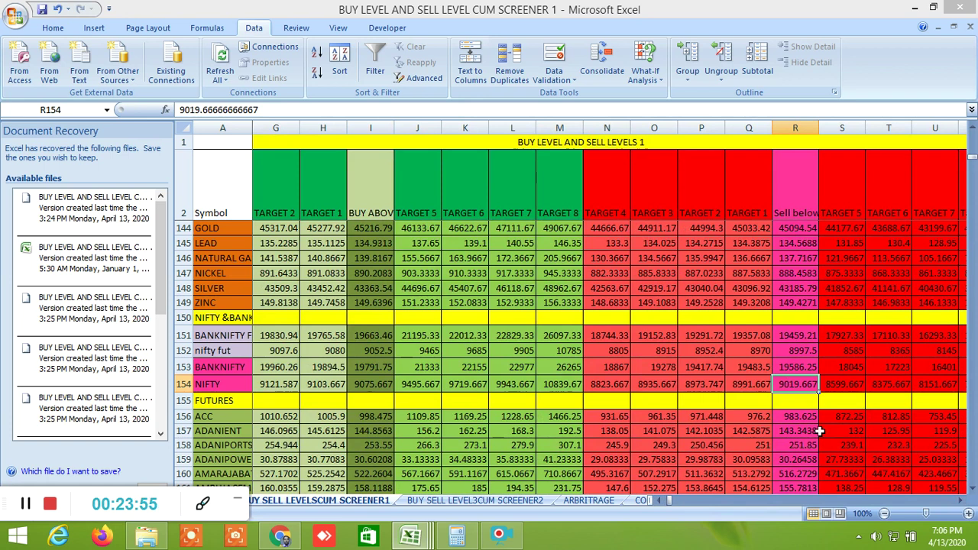
left_click(744, 384)
Switch to Chrome and bring up the NIFTY daily chart on TradingView
left_click(282, 535)
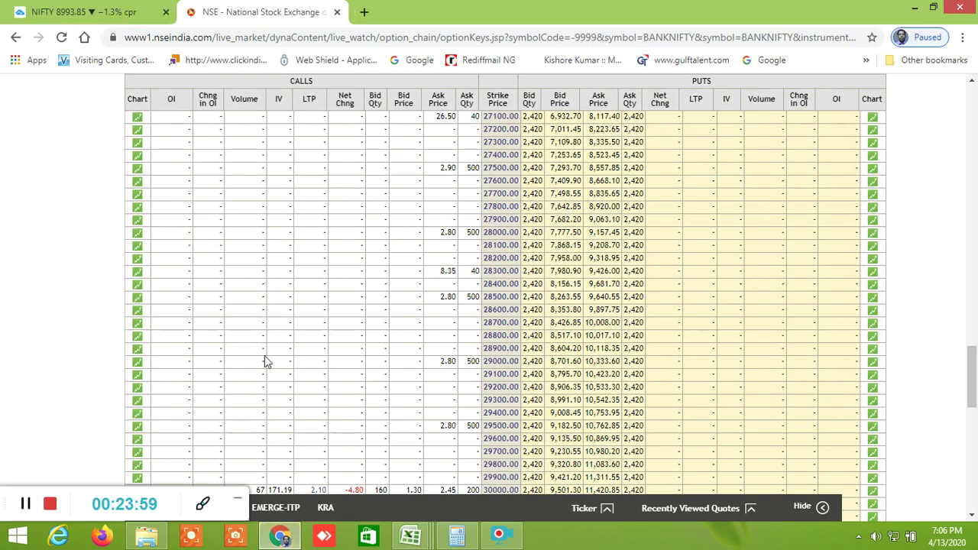
left_click(103, 14)
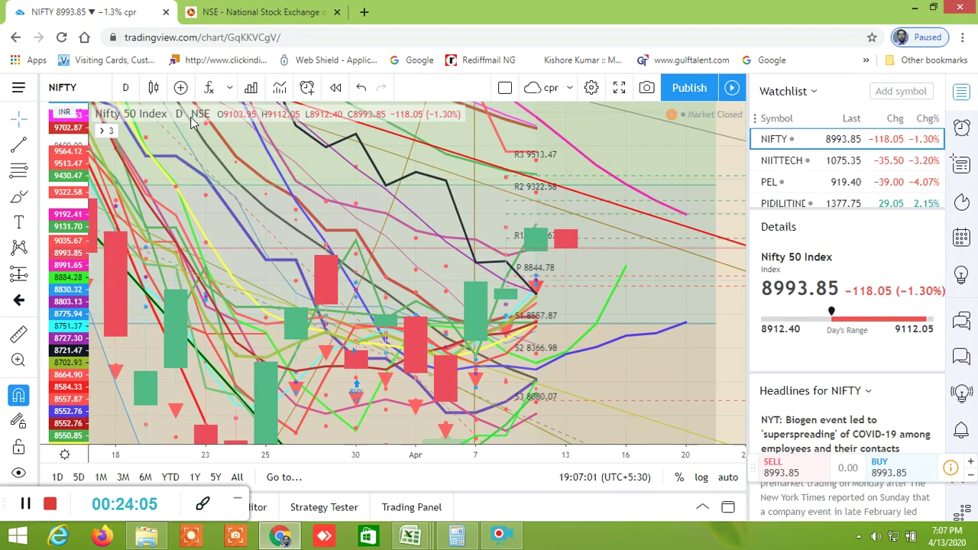
Set the NIFTY chart to the 15-minute interval and widen the time range to show the whole 13 April session
left_click(127, 90)
scroll(142, 306, "up", 3)
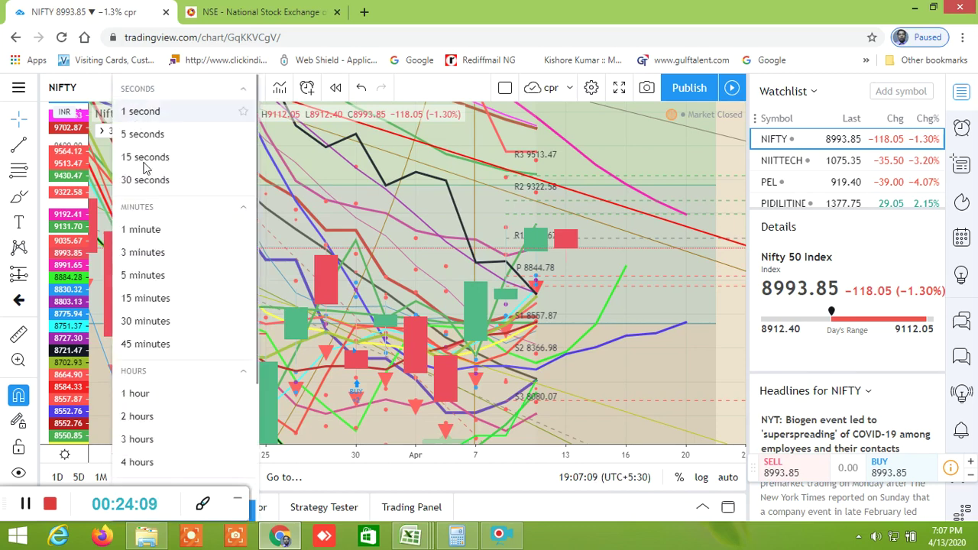
left_click(139, 305)
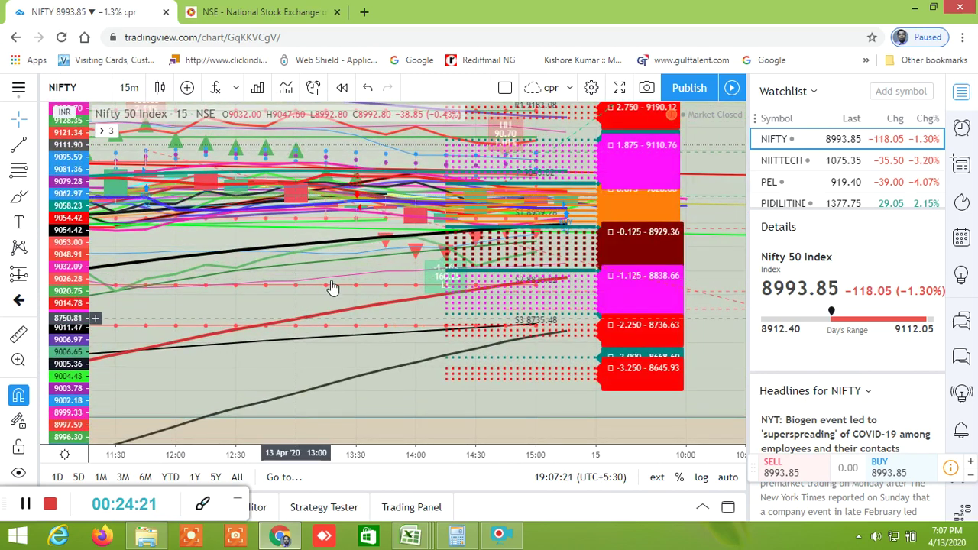
scroll(349, 290, "down", 3)
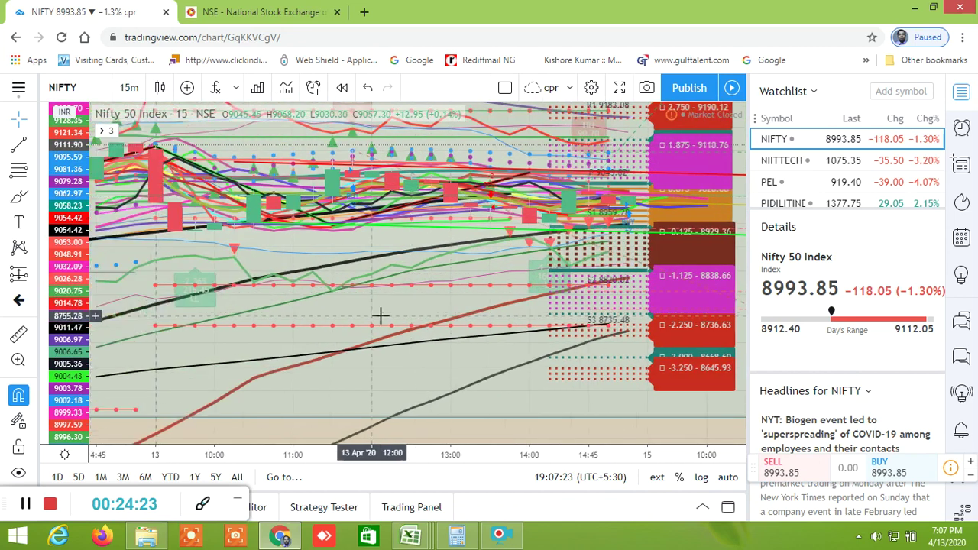
scroll(380, 316, "down", 2)
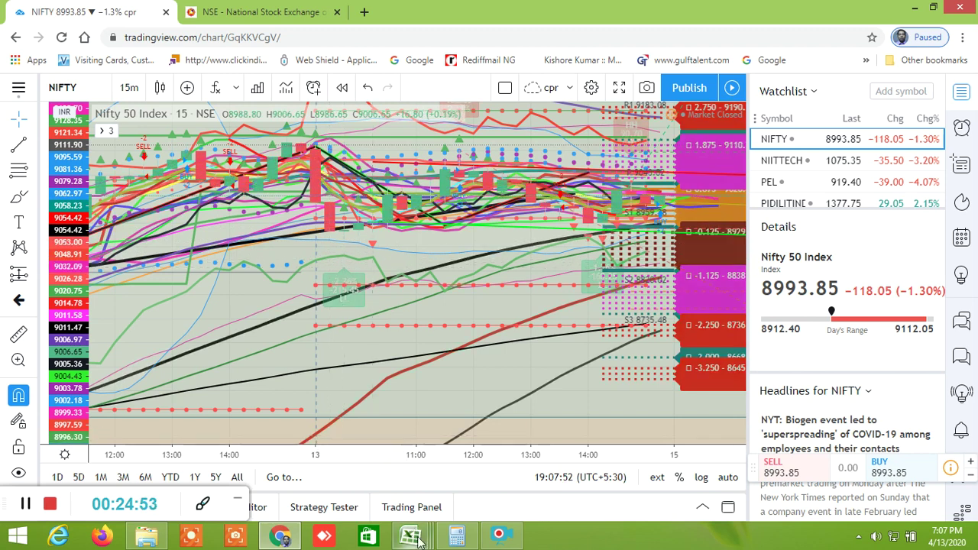
Switch to the BUY LEVEL AND SELL LEVEL CUM SCREENER 1 workbook and check NIFTY's sell-below and downside targets in BUY LEVEL AND SELL LEVELS 2
mouse_move(419, 541)
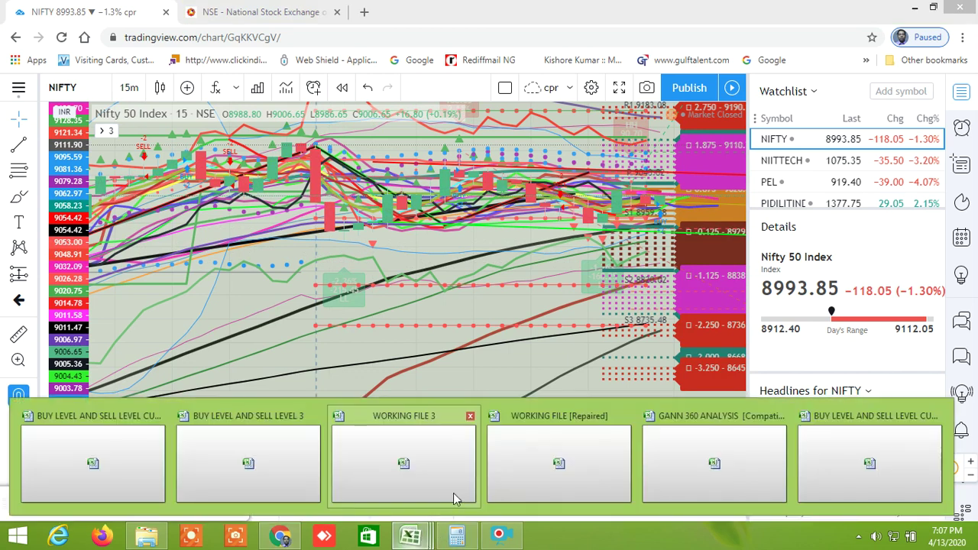
left_click(844, 447)
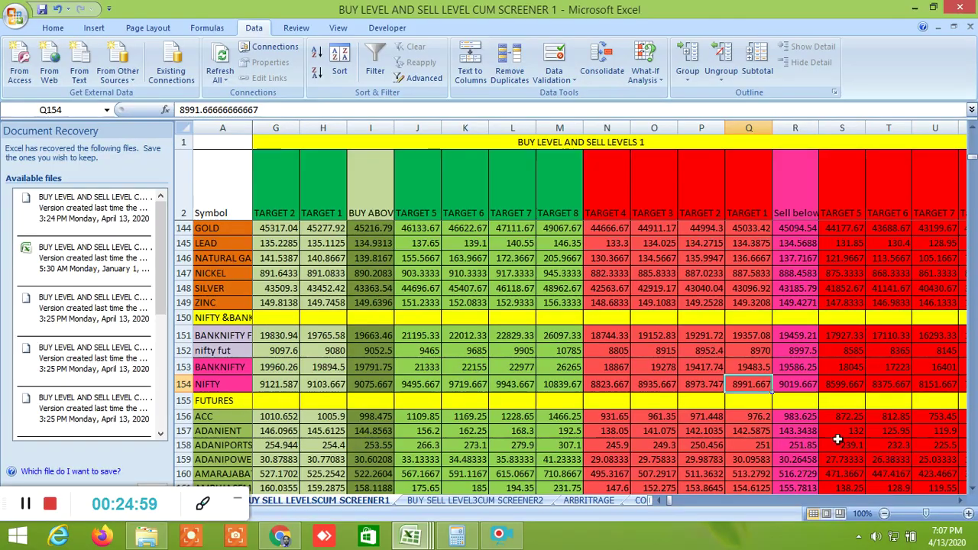
left_click(961, 501)
left_click_drag(964, 505, 965, 505)
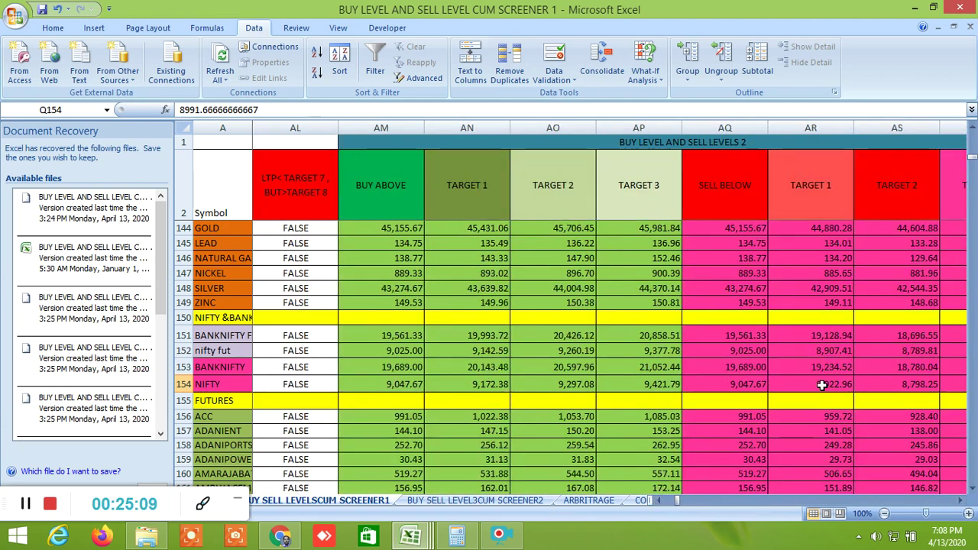
left_click(747, 387)
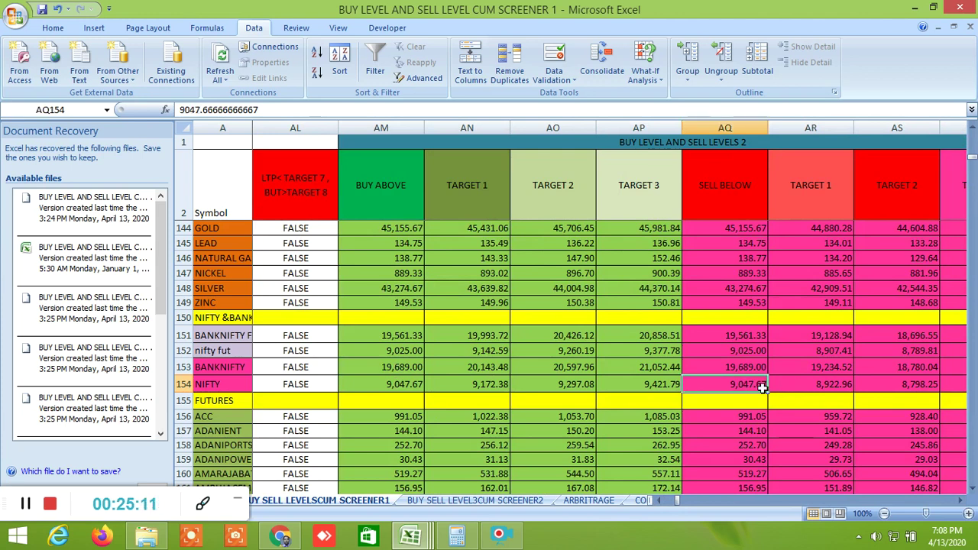
left_click(961, 501)
left_click(961, 501)
left_click(960, 500)
left_click(961, 501)
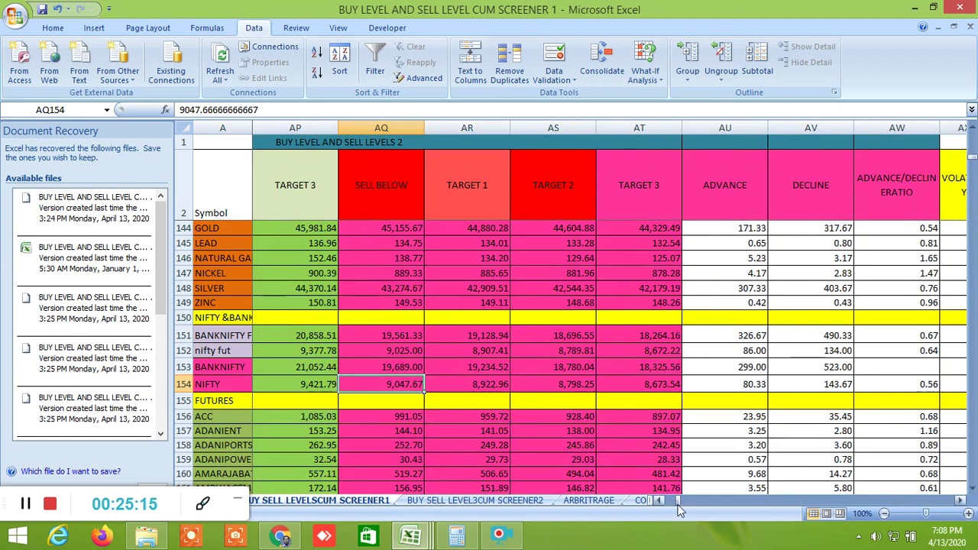
Check NIFTY's Gann angle levels: the 12.5 resistance and the 12.5, 22.5 and 45 supports
left_click_drag(677, 501, 722, 505)
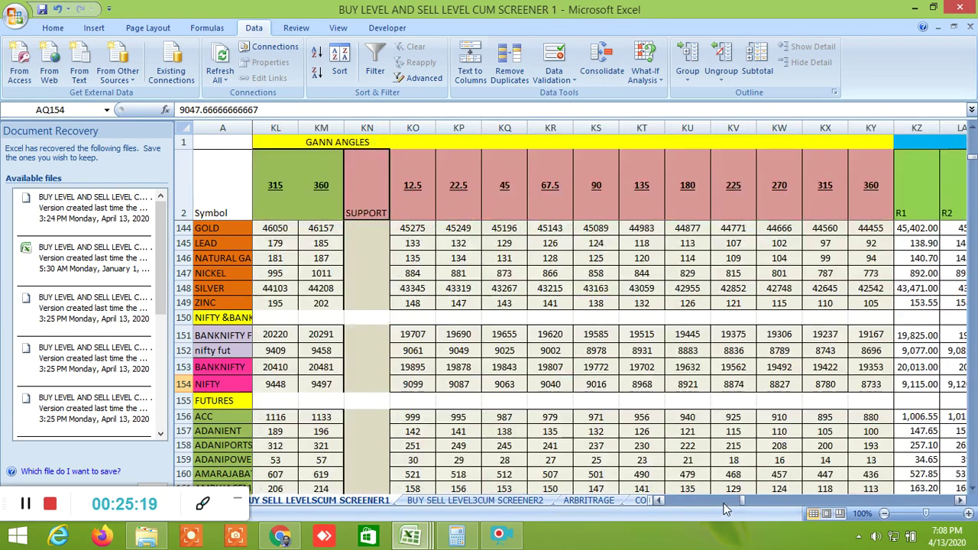
left_click_drag(661, 500, 661, 501)
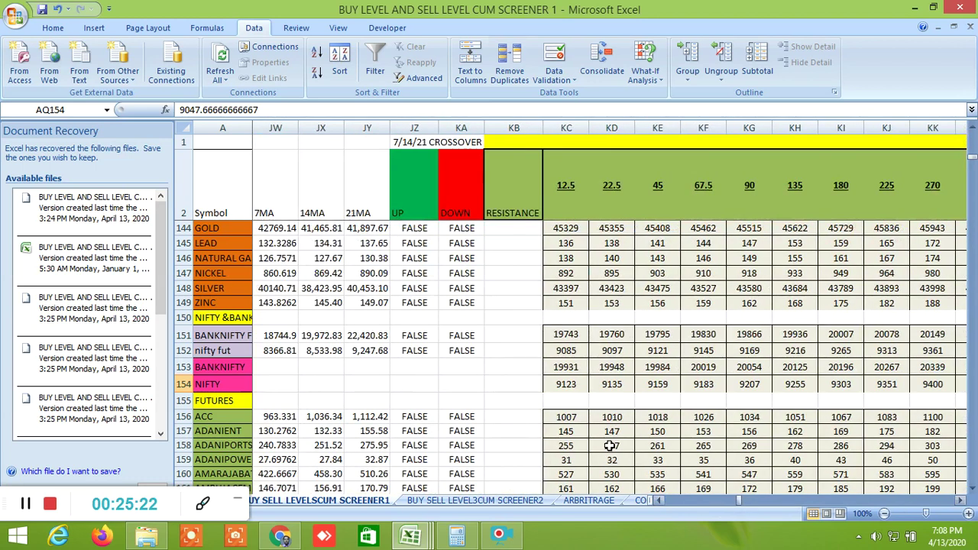
left_click(569, 385)
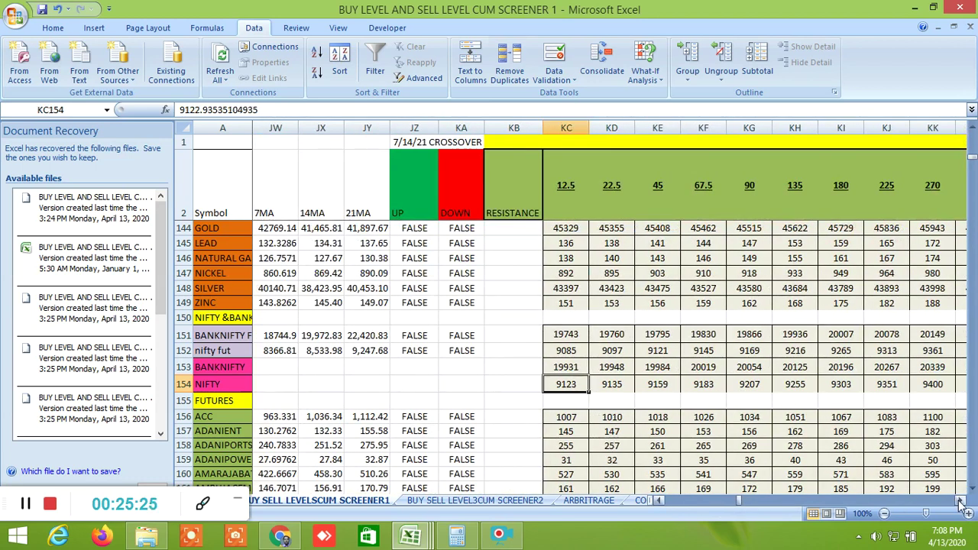
left_click_drag(960, 501, 960, 501)
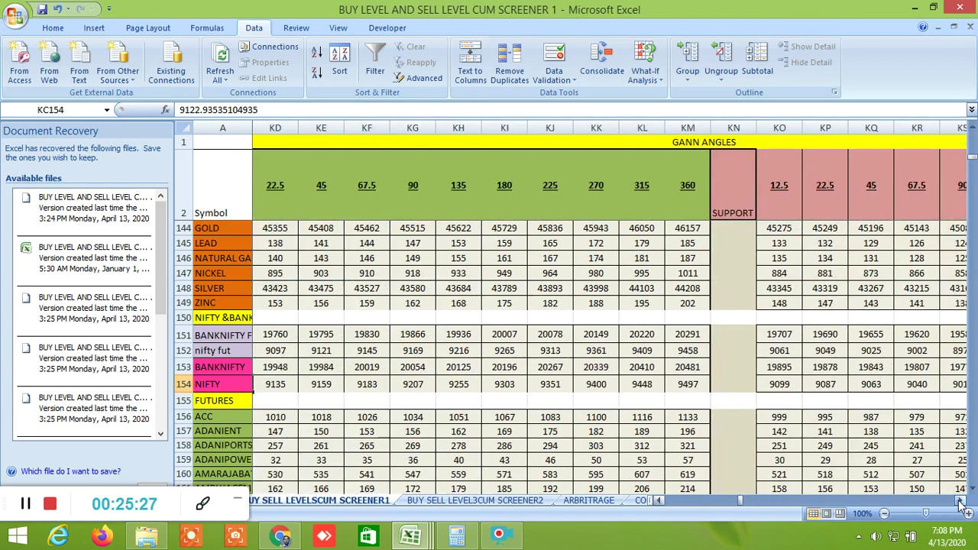
left_click(776, 383)
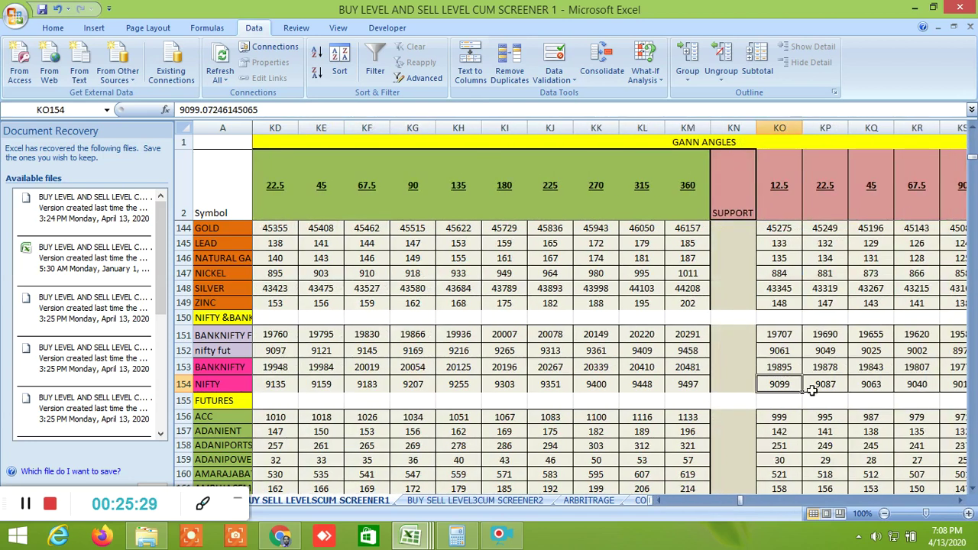
left_click(828, 383)
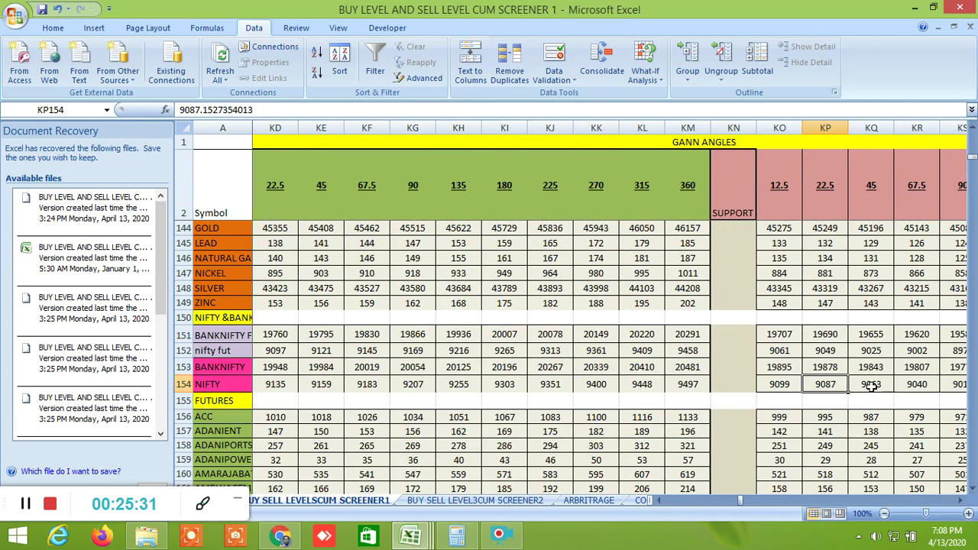
left_click(873, 387)
Check NIFTY's support levels S1, S2, S3 and S8 in the Gann Square of 9 section
left_click_drag(961, 502, 961, 502)
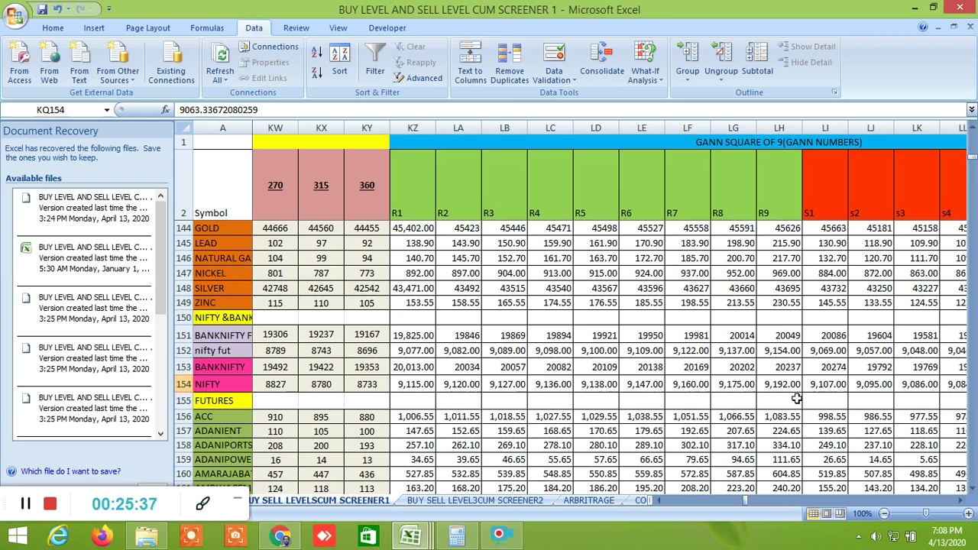
left_click(824, 386)
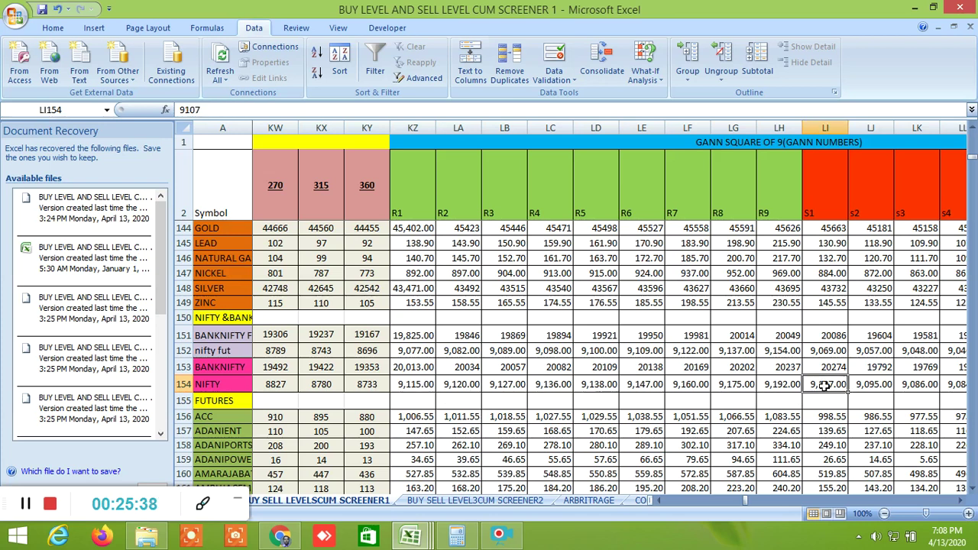
left_click(883, 387)
left_click(915, 385)
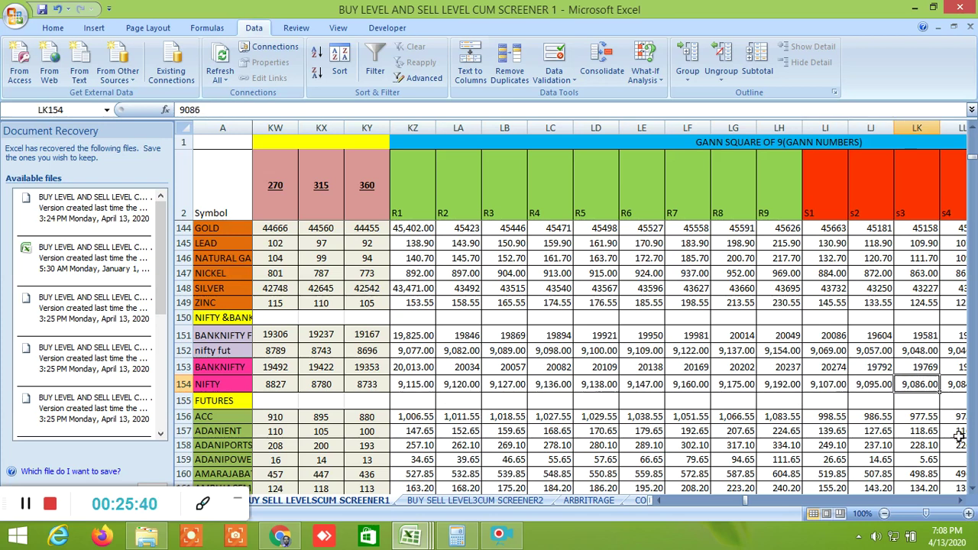
left_click(959, 501)
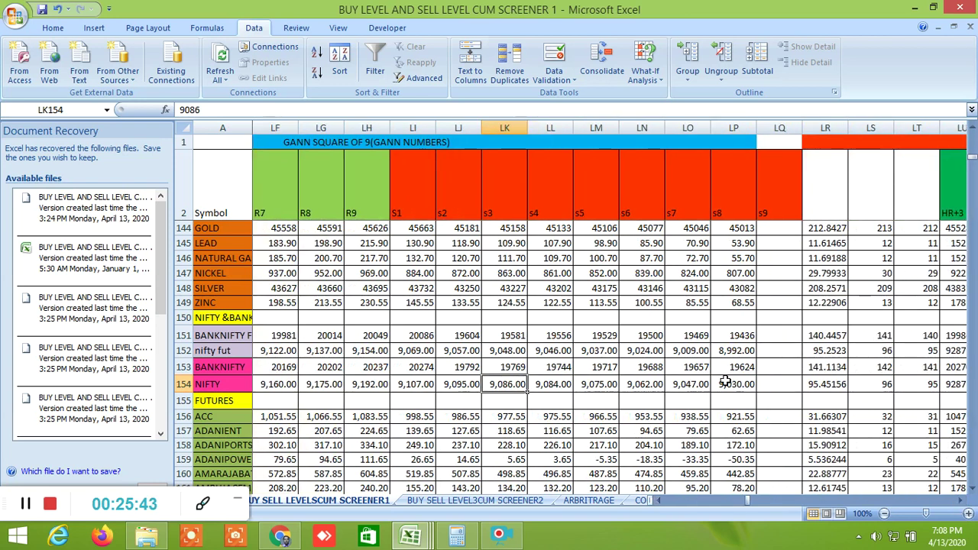
left_click(724, 382)
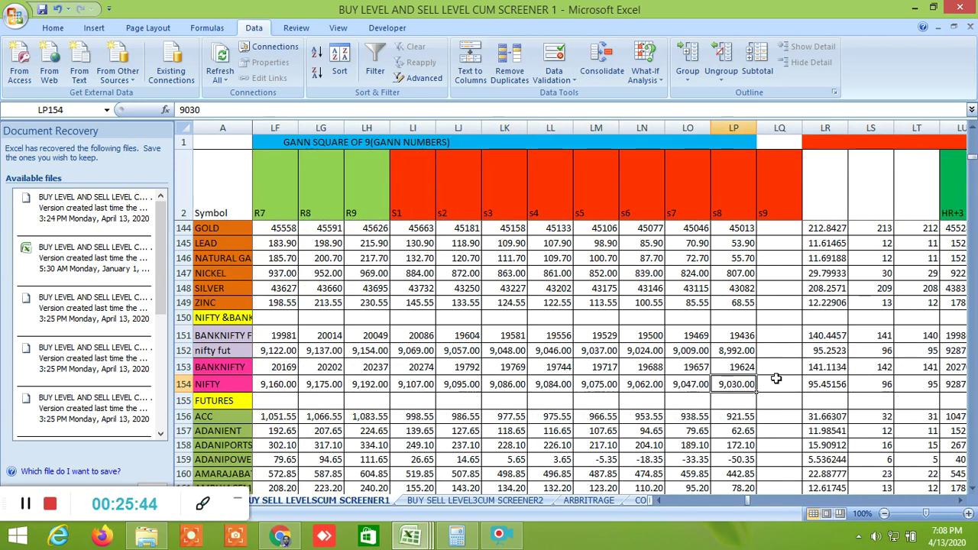
Look through NIFTY's levels in the Murrey's mathematical level calculation section, up to S18
left_click(961, 502)
left_click(960, 502)
left_click(961, 502)
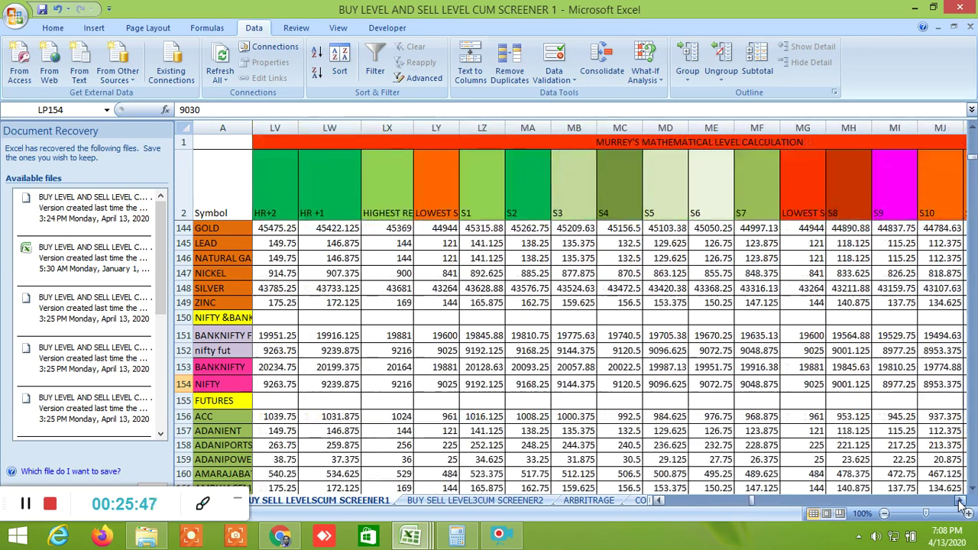
left_click(960, 502)
left_click(960, 502)
left_click(960, 502)
left_click(961, 502)
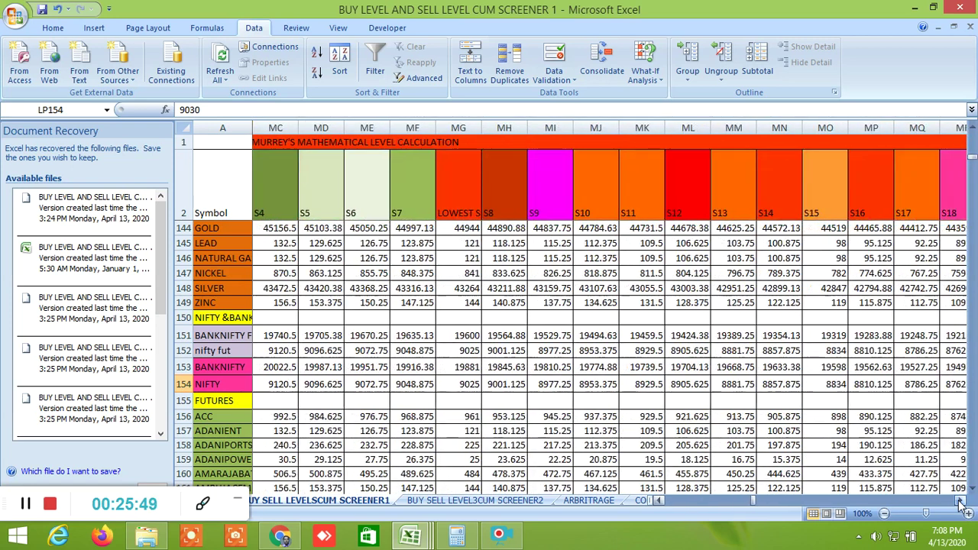
left_click(961, 502)
left_click(961, 502)
left_click(960, 502)
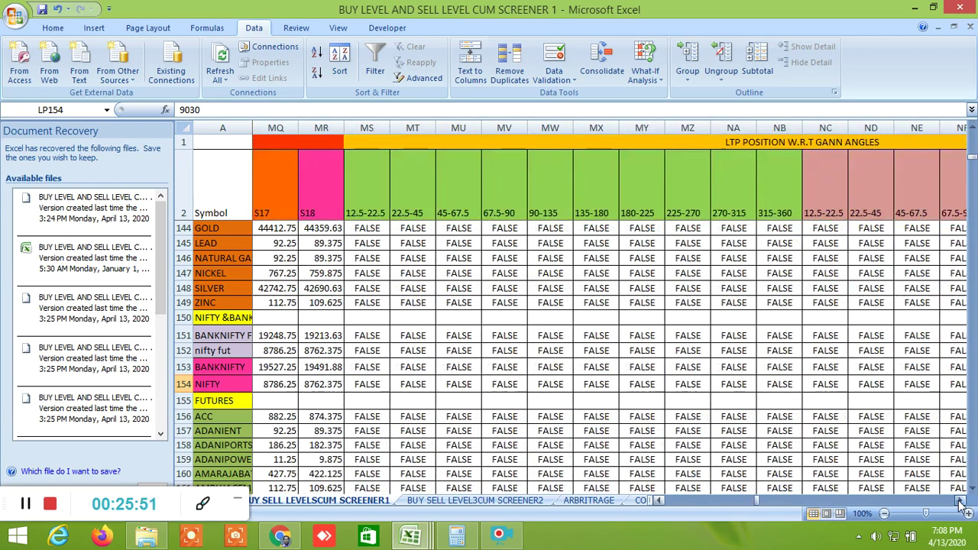
Look through the LTP position columns for the Gann angles and Gann Square of 9 in the NIFTY row
left_click(961, 502)
left_click(960, 502)
left_click(960, 502)
left_click(961, 502)
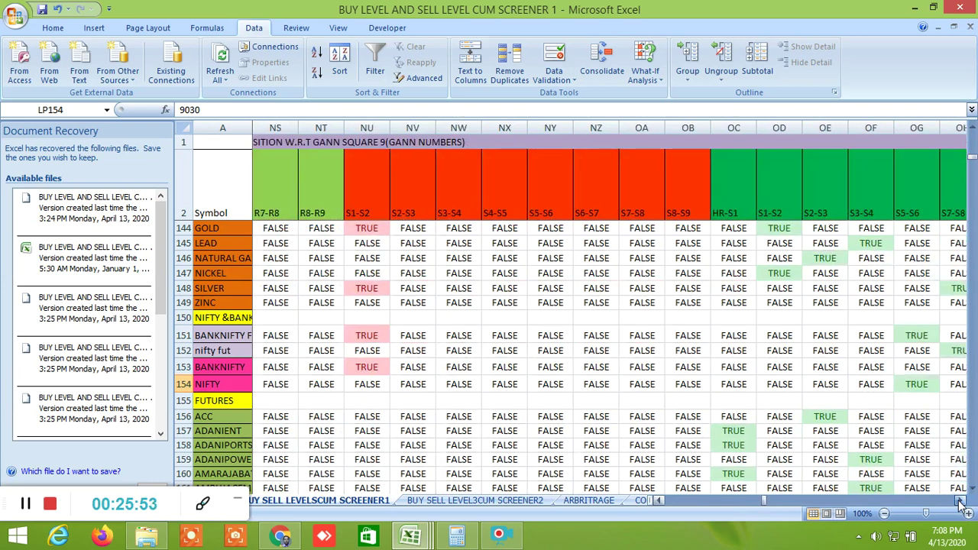
left_click(960, 502)
left_click(960, 502)
left_click(961, 502)
left_click(961, 502)
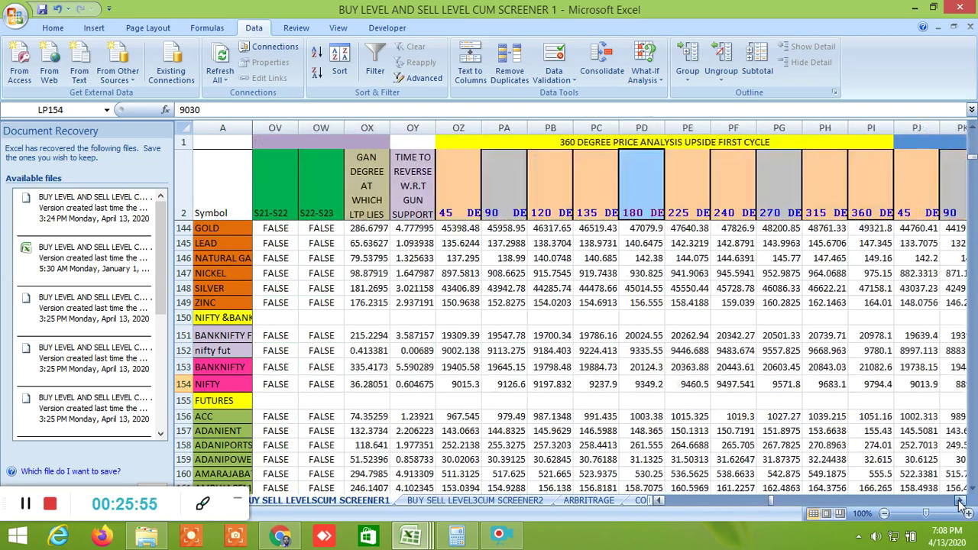
Check NIFTY's 45-degree level in the 360 degree price analysis for the downside first cycle
left_click(960, 502)
left_click(960, 502)
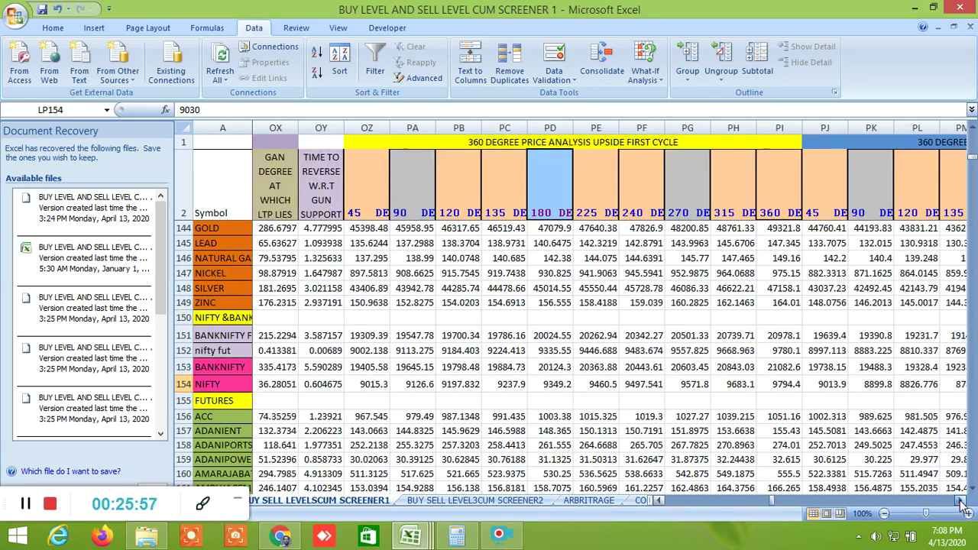
left_click(960, 502)
left_click(960, 502)
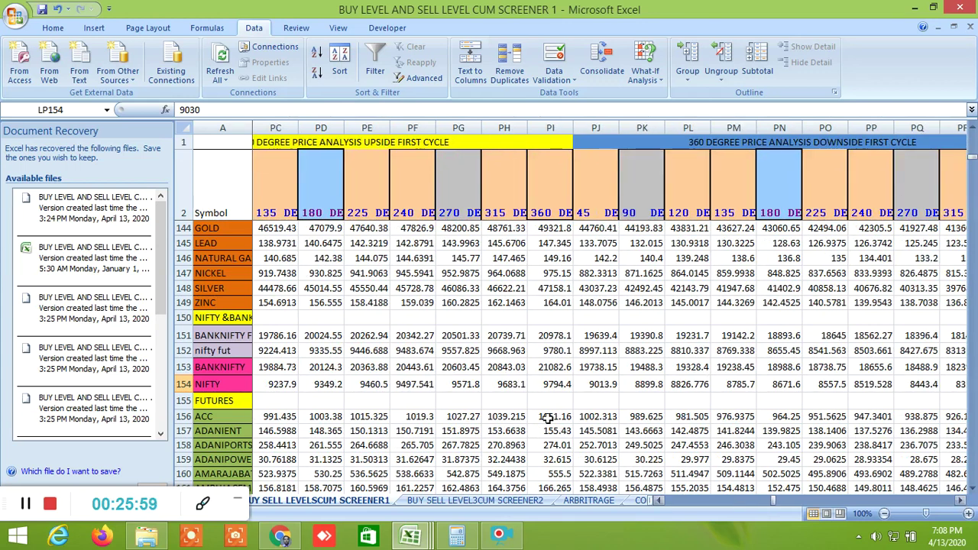
left_click(597, 384)
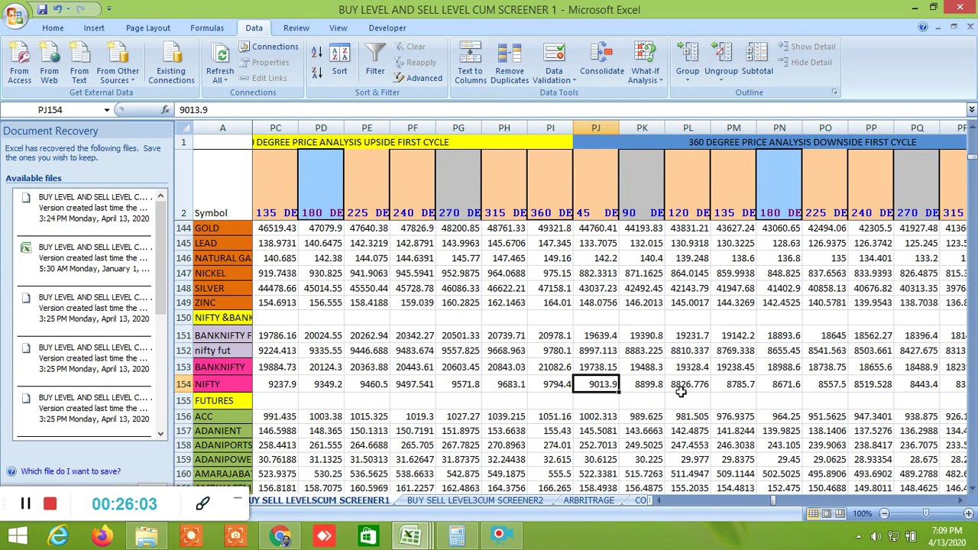
Open the INSIDE THE BAR WITH NR7 sheet and locate the BANKNIFTY and NIFTY rows
left_click(642, 500)
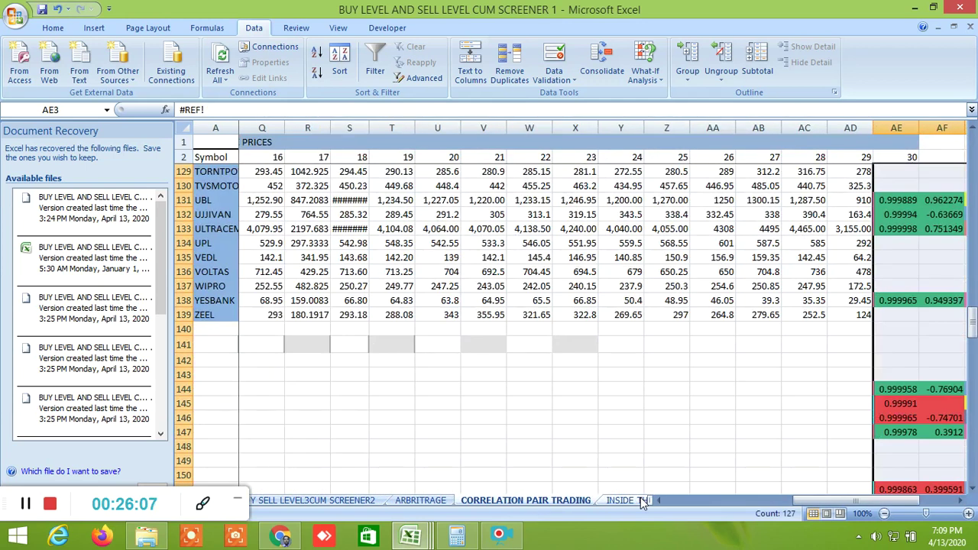
left_click(625, 500)
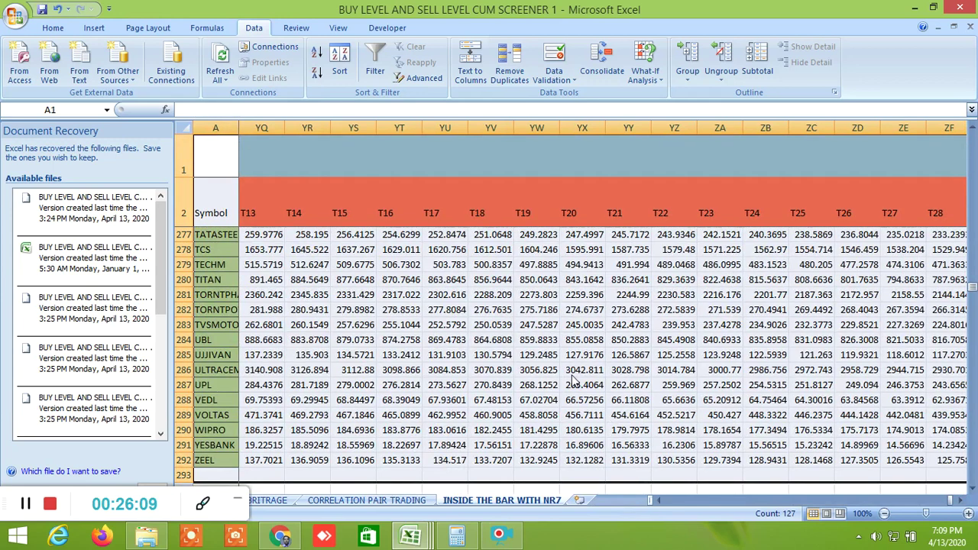
scroll(698, 420, "up", 18)
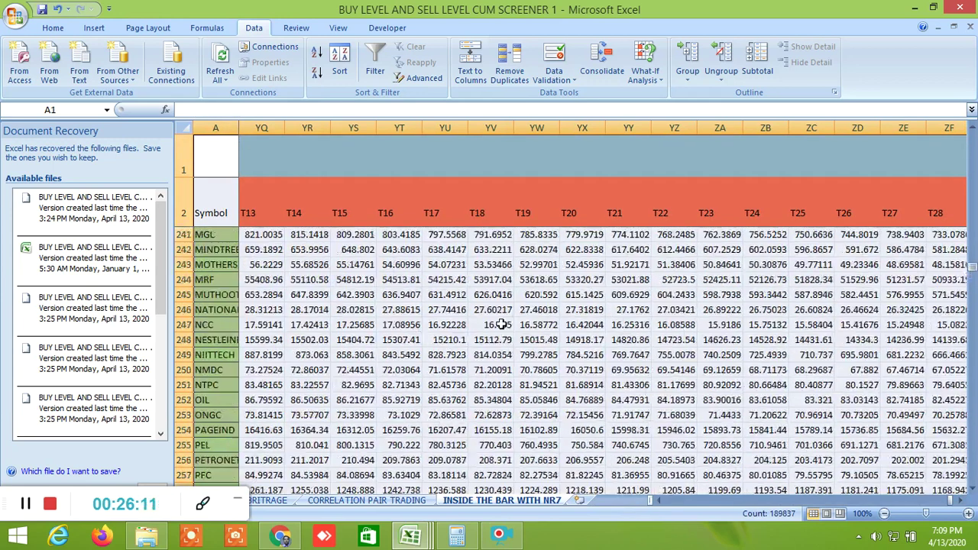
scroll(497, 324, "up", 20)
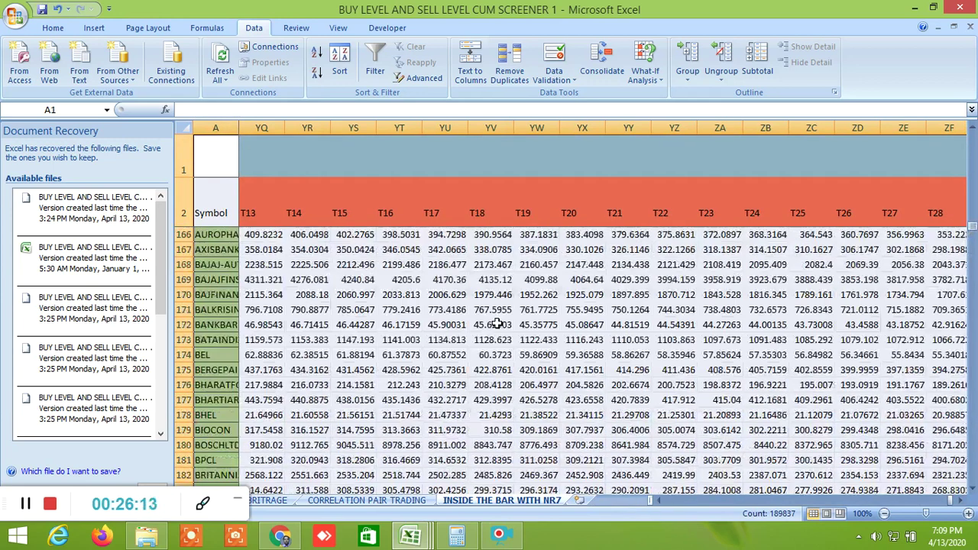
scroll(497, 324, "down", 2)
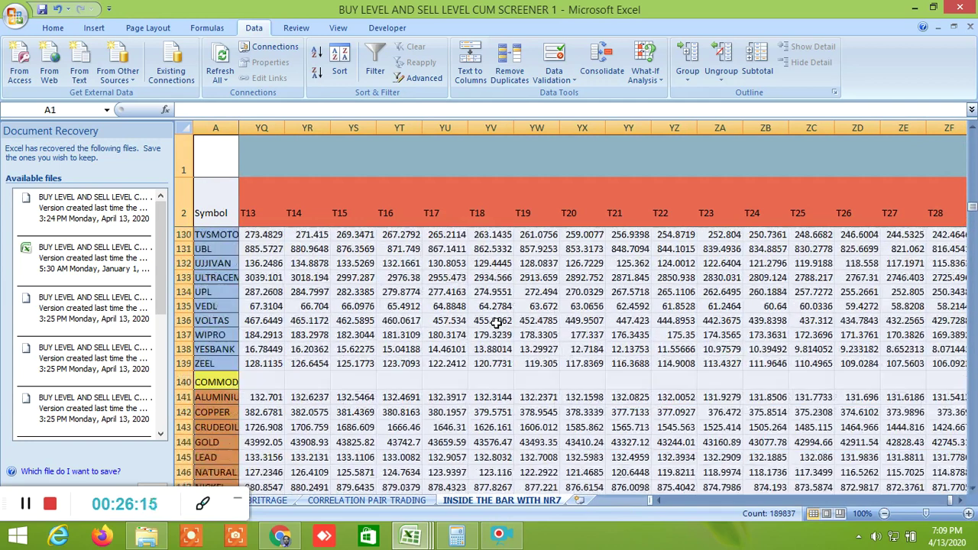
scroll(613, 422, "down", 4)
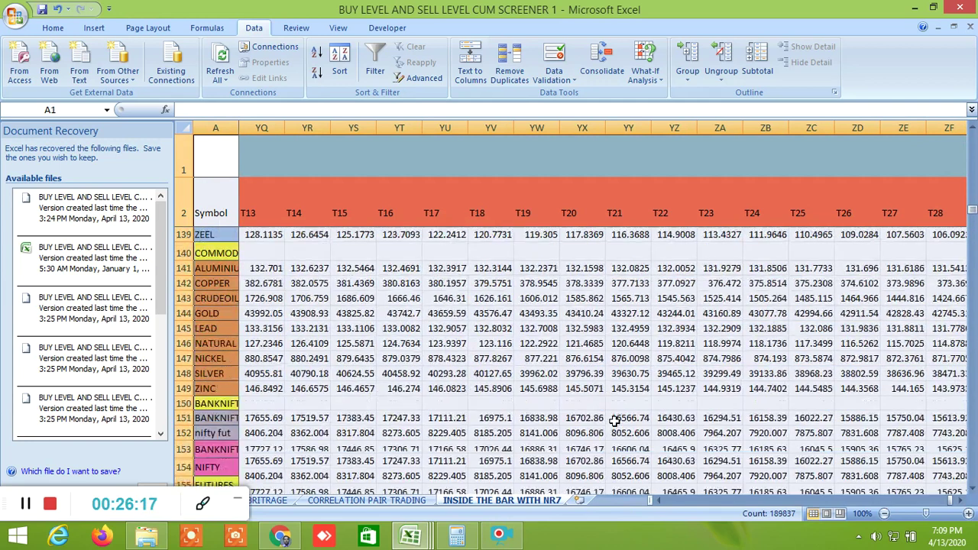
Check NIFTY's downside 12.5, 22.5 and 90 degree levels in the Gann degree based on volatility section
left_click(658, 500)
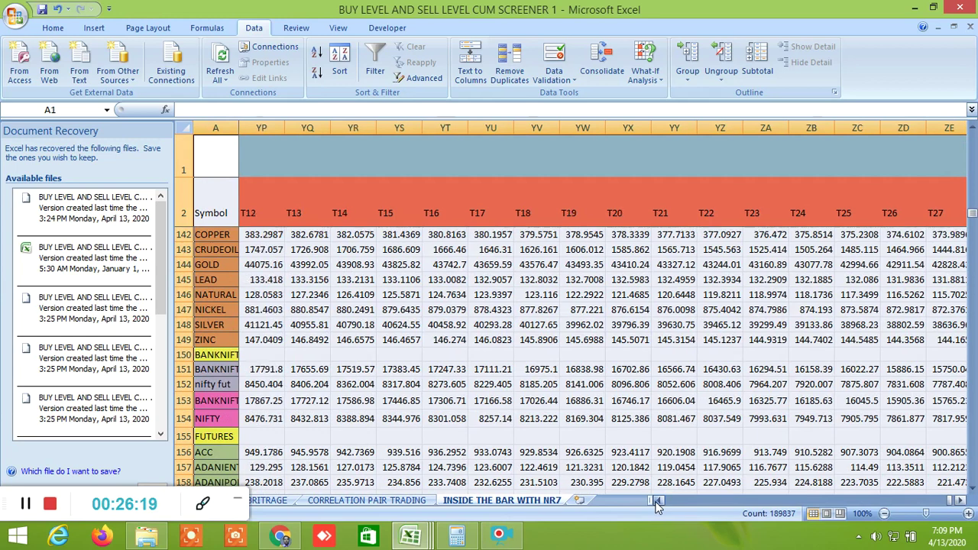
left_click_drag(658, 501, 656, 501)
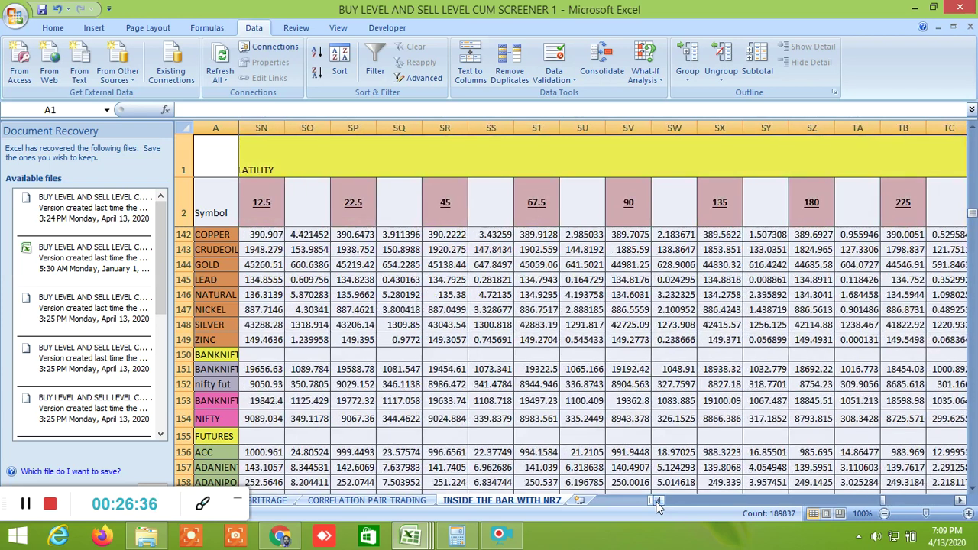
left_click(262, 419)
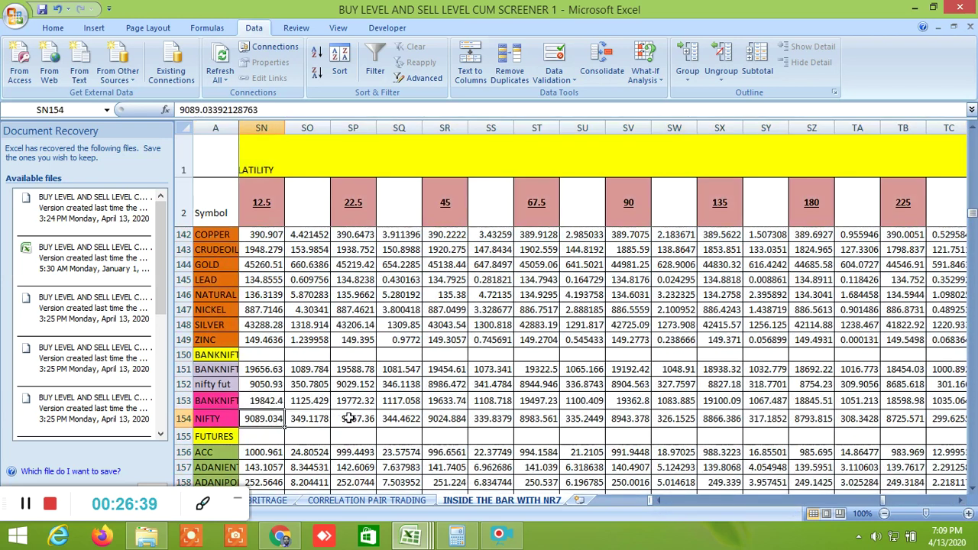
left_click(350, 419)
left_click(412, 422)
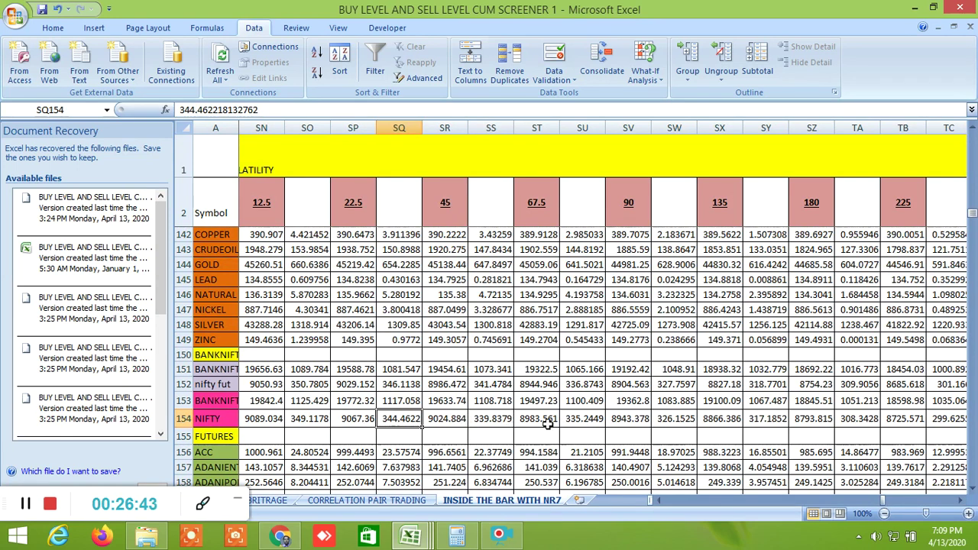
left_click(631, 423)
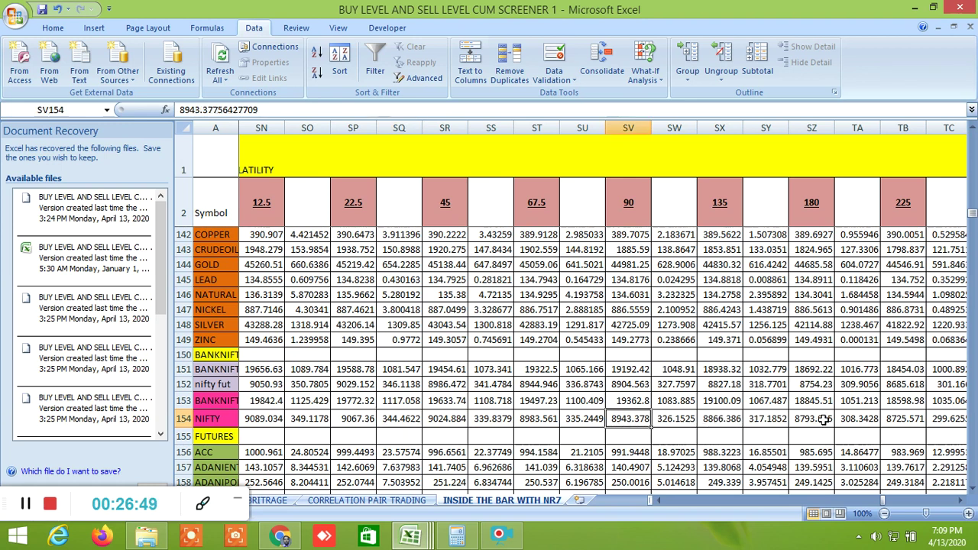
left_click(659, 499)
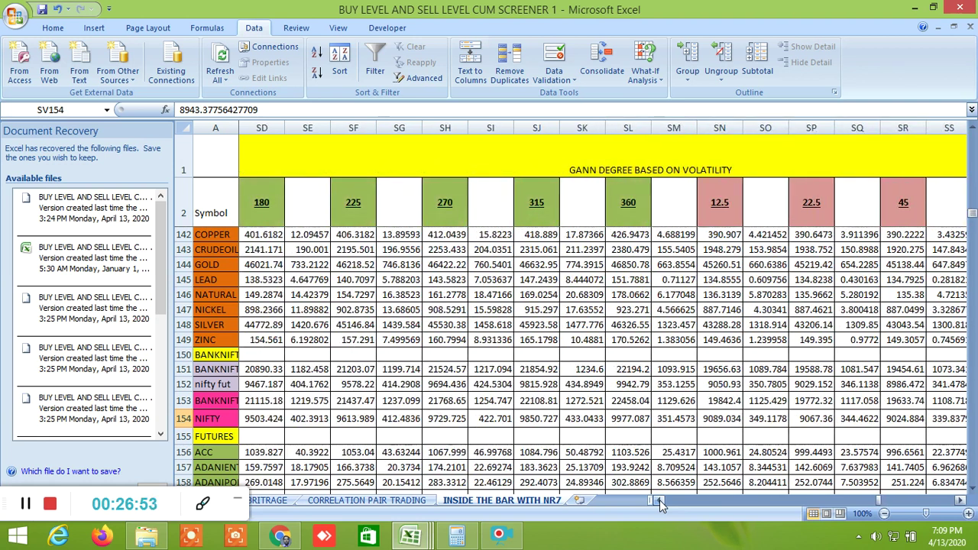
mouse_move(411, 537)
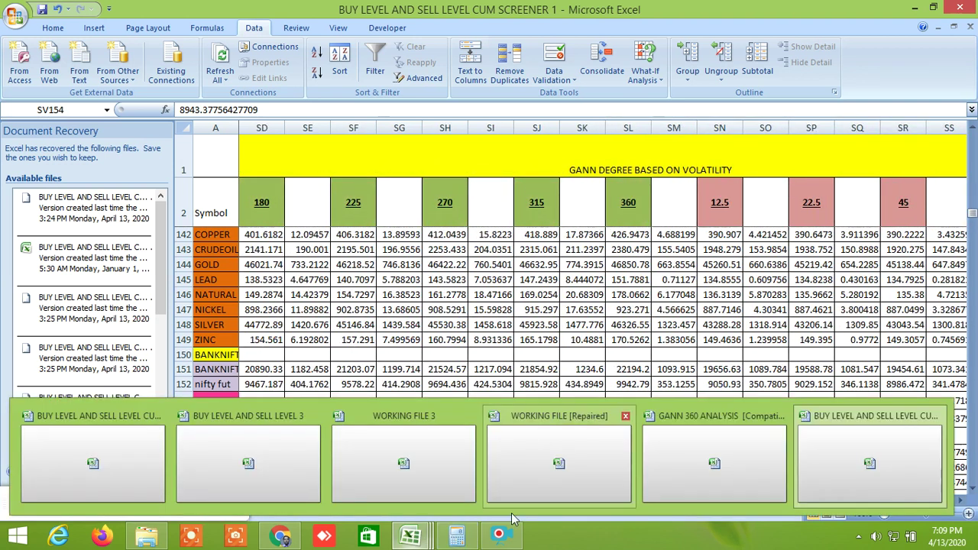
left_click(763, 356)
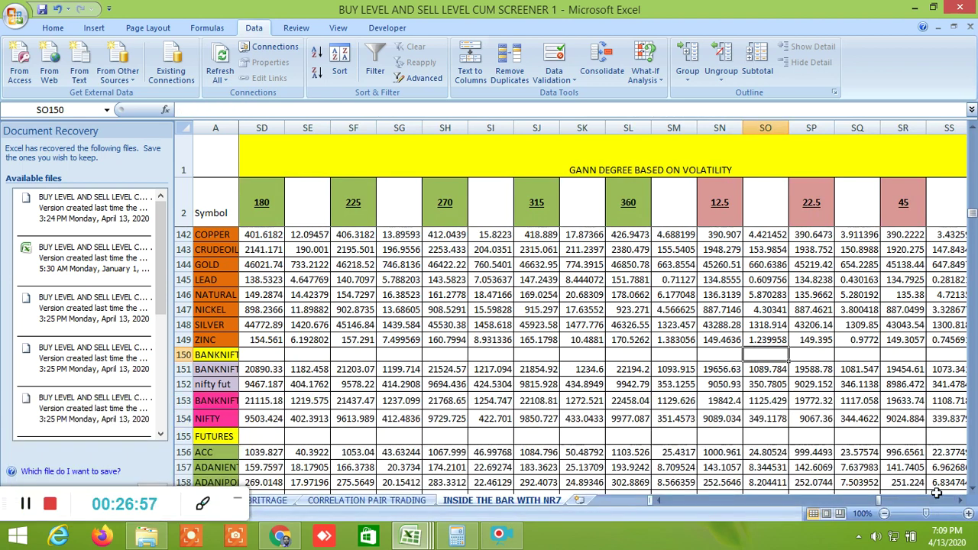
Check NIFTY's BUY level and upside targets T1 to T8 in the volatility based high probable levels section
left_click(961, 502)
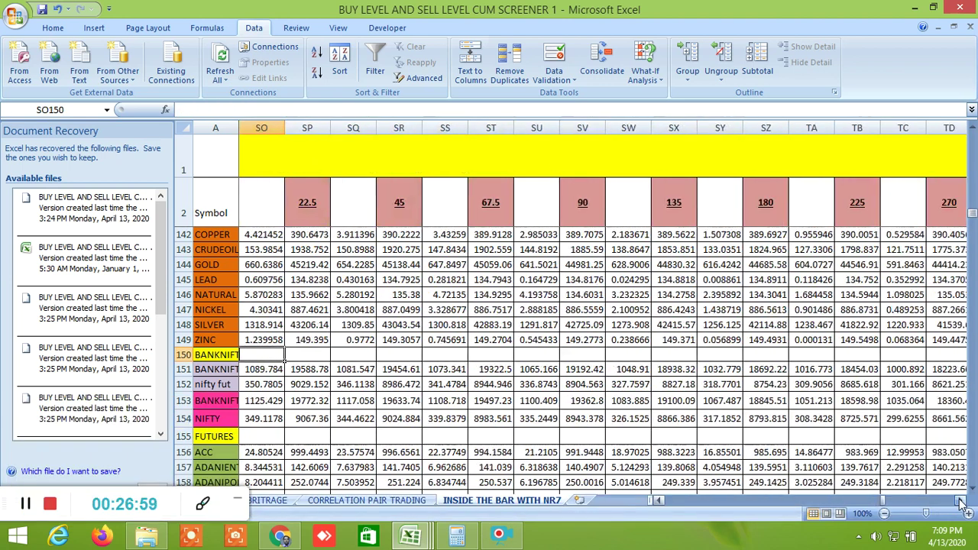
left_click_drag(961, 502, 961, 502)
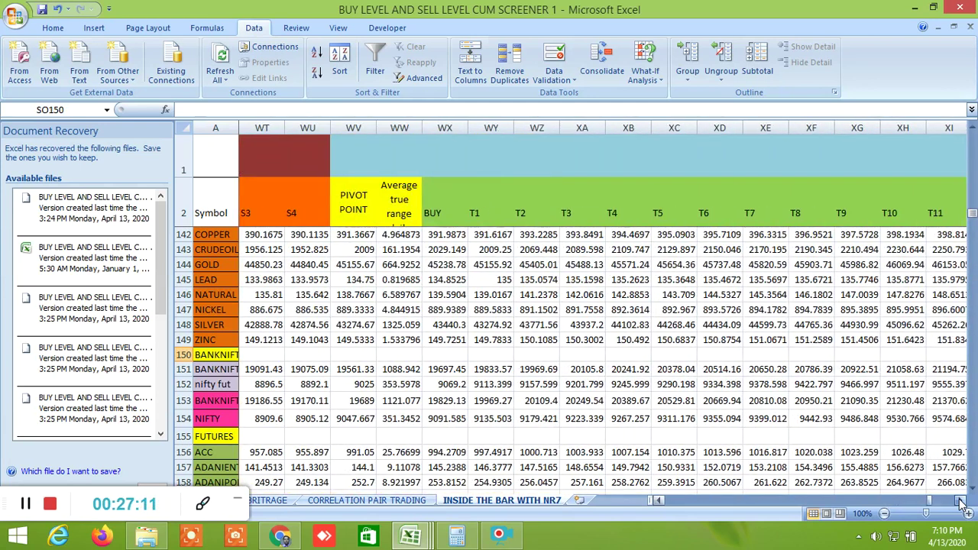
left_click(454, 421)
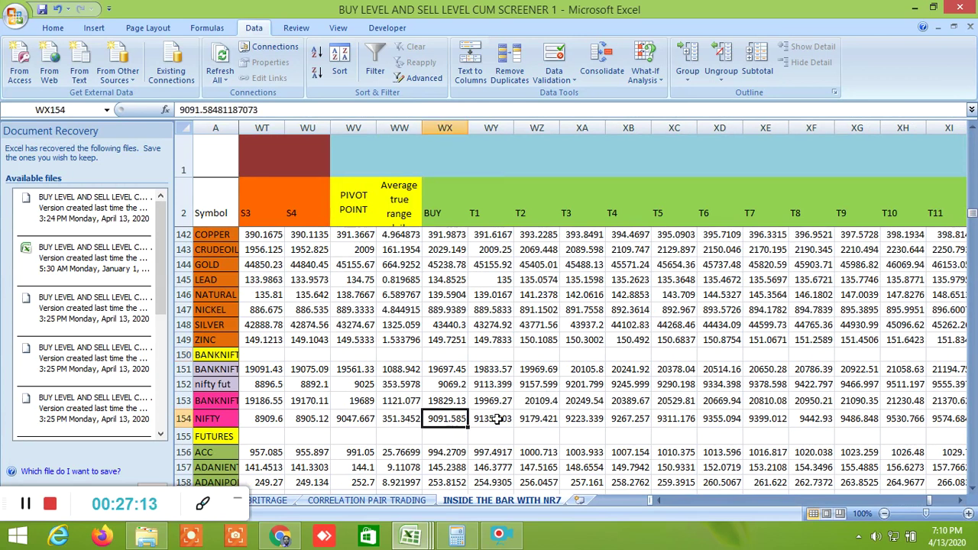
left_click(501, 419)
left_click(542, 419)
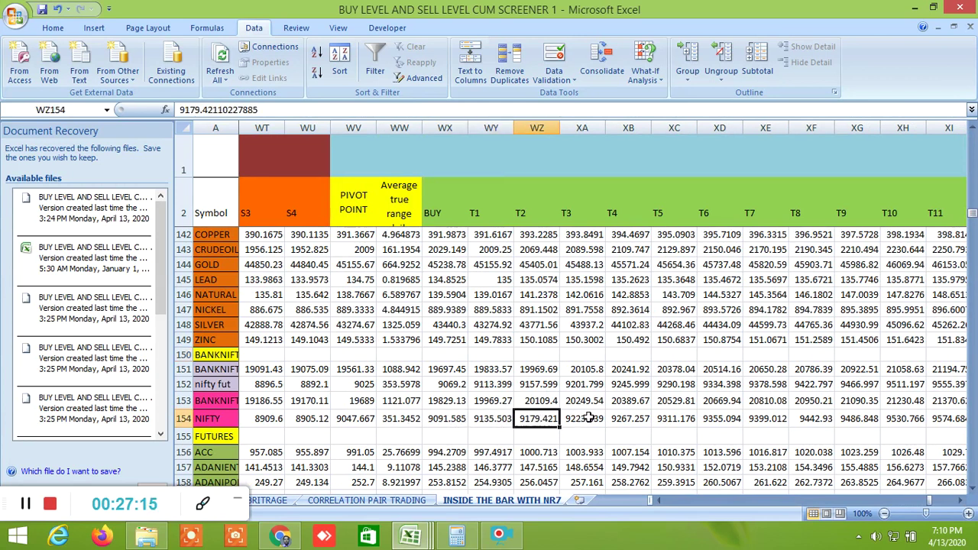
left_click(589, 417)
left_click(616, 420)
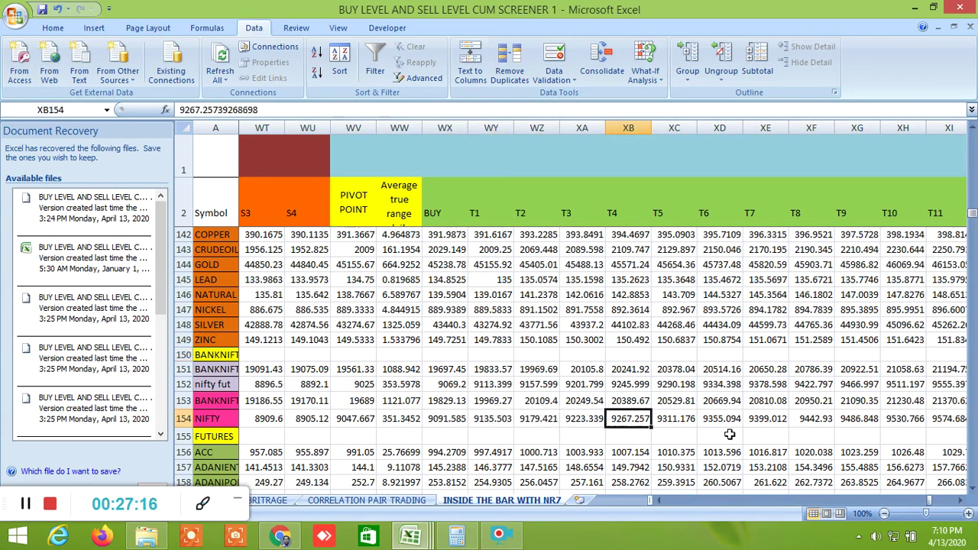
left_click(680, 420)
left_click(719, 421)
left_click(767, 419)
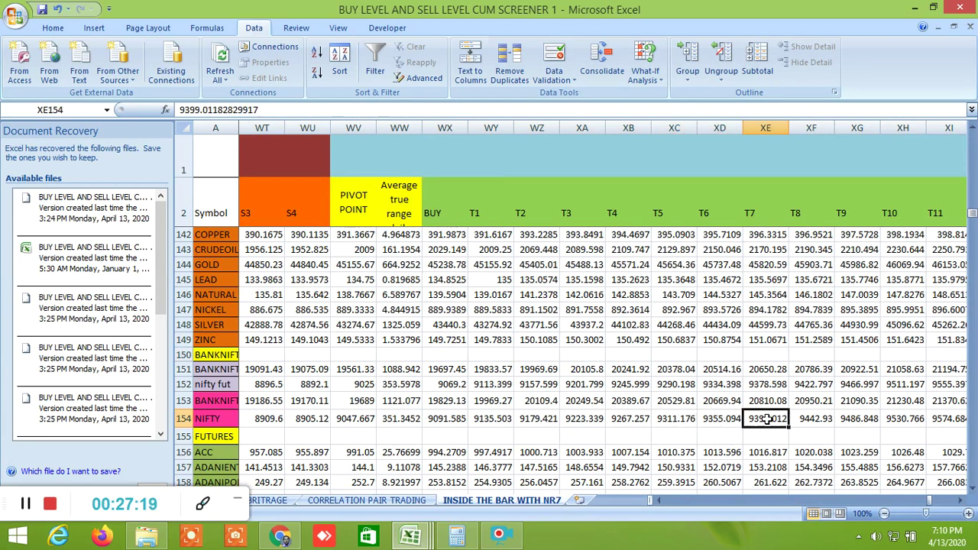
left_click(819, 420)
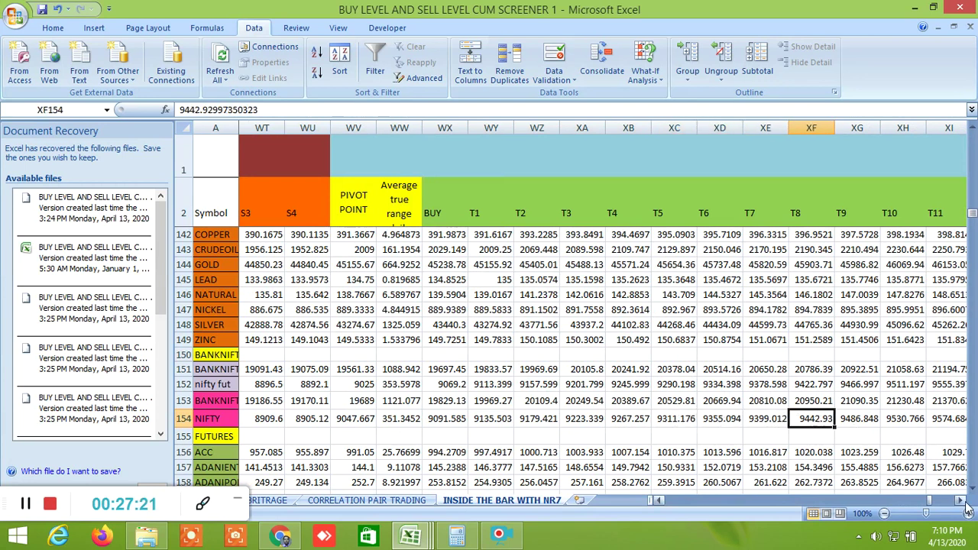
Check NIFTY's SELL level and downside targets T1 to T3 in the volatility based high probable levels section
left_click(961, 501)
left_click_drag(964, 506, 967, 509)
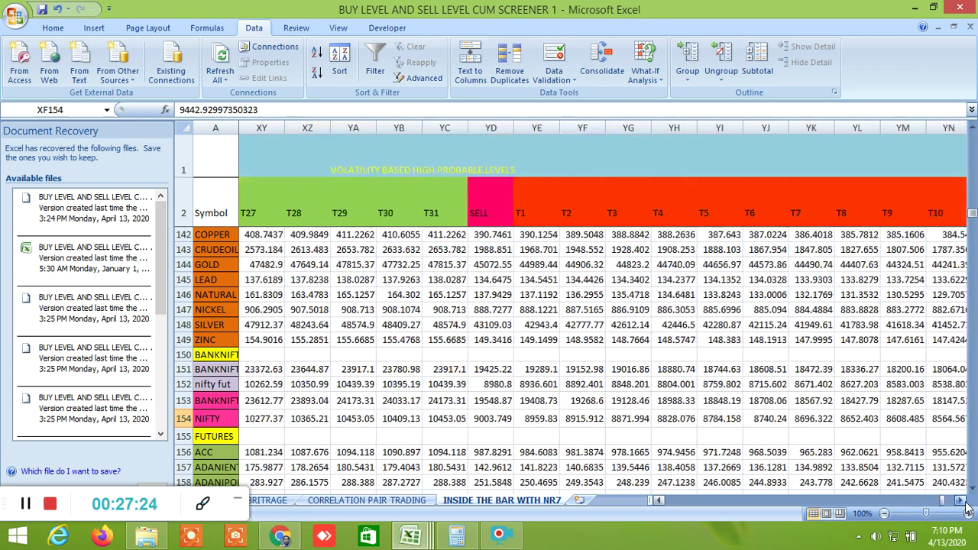
left_click(493, 418)
left_click(538, 418)
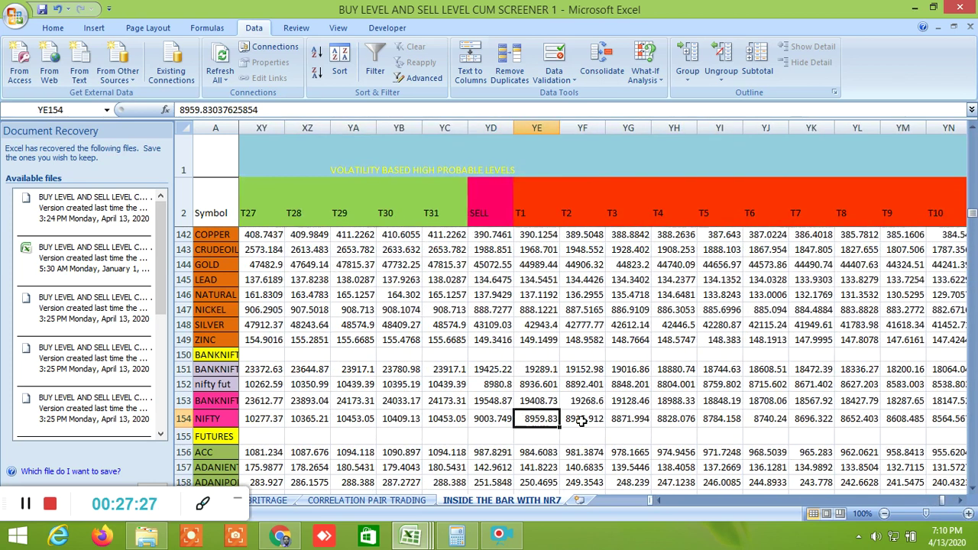
left_click(588, 419)
left_click(630, 420)
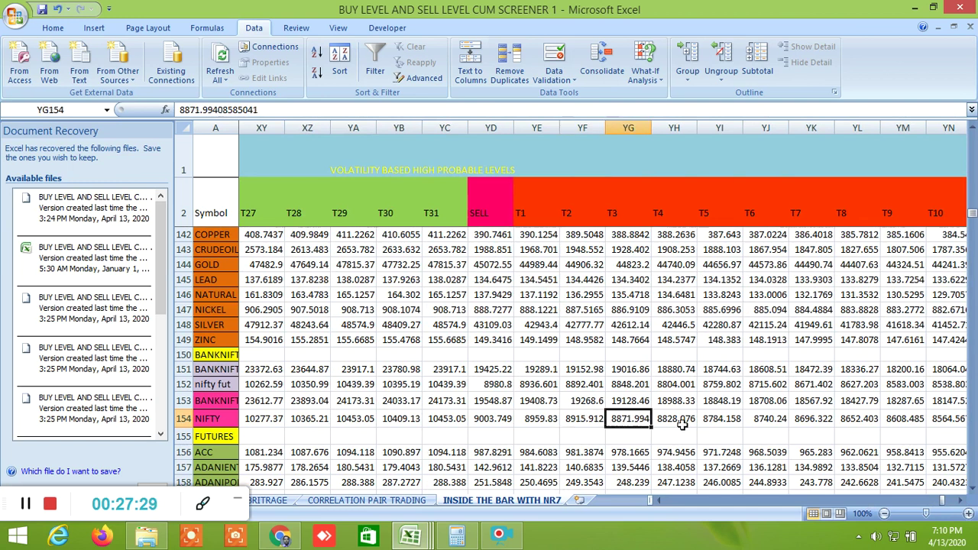
left_click(586, 420)
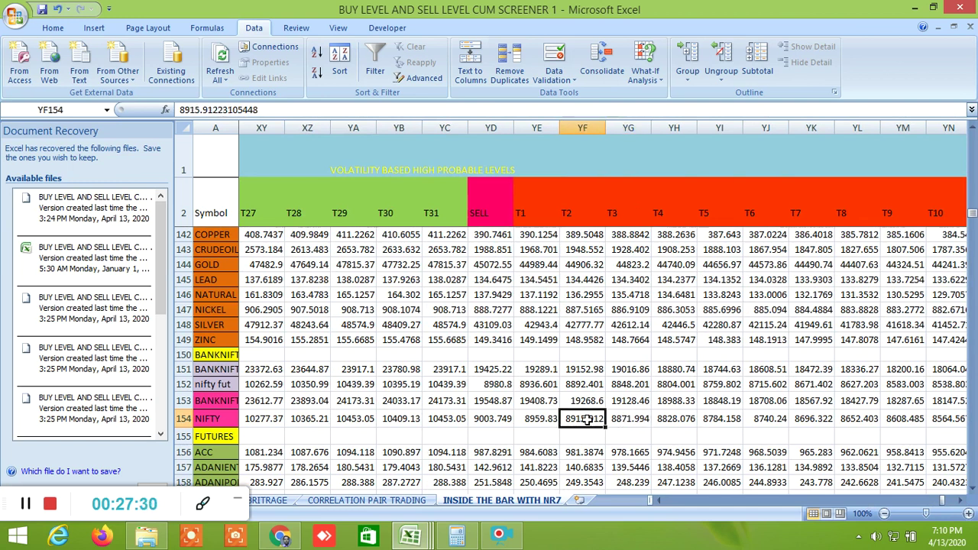
left_click(550, 419)
left_click(487, 418)
left_click(539, 418)
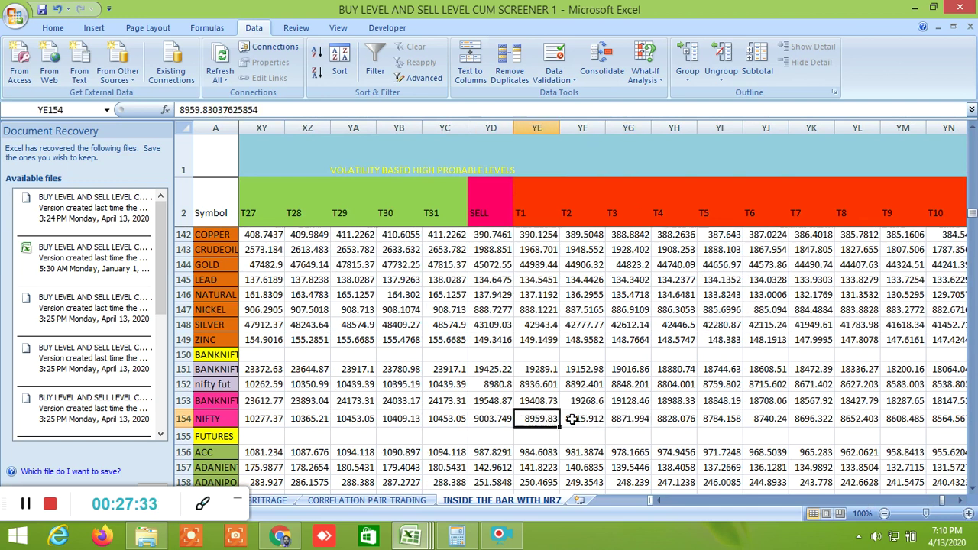
left_click(572, 419)
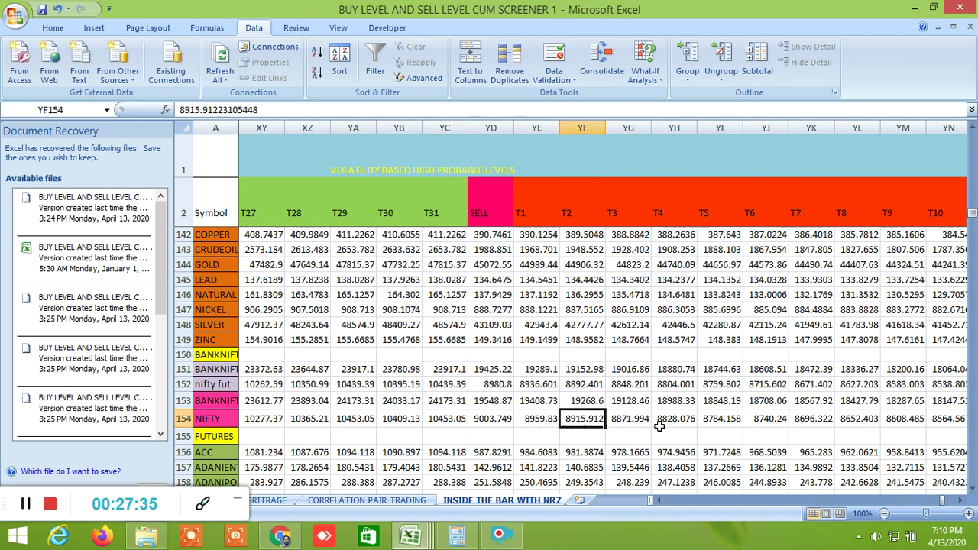
left_click(48, 508)
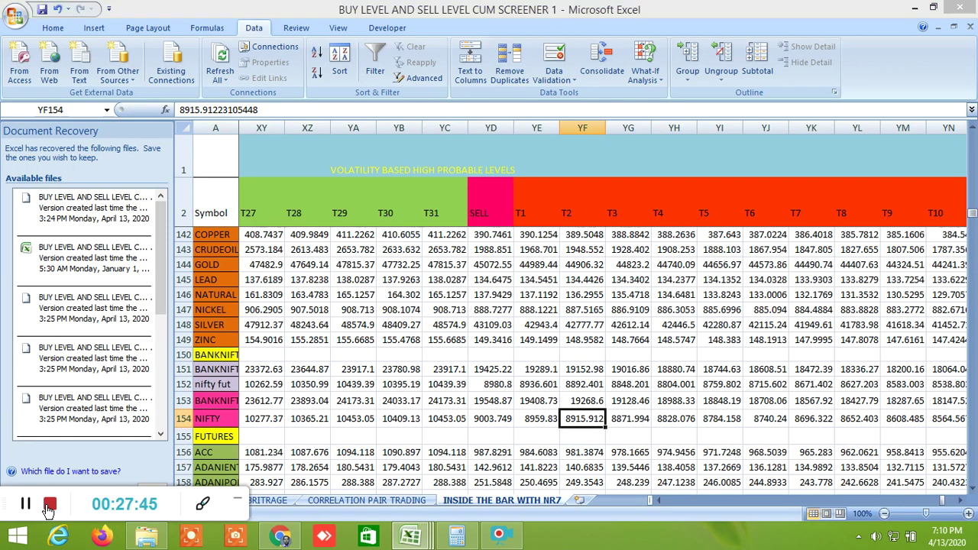